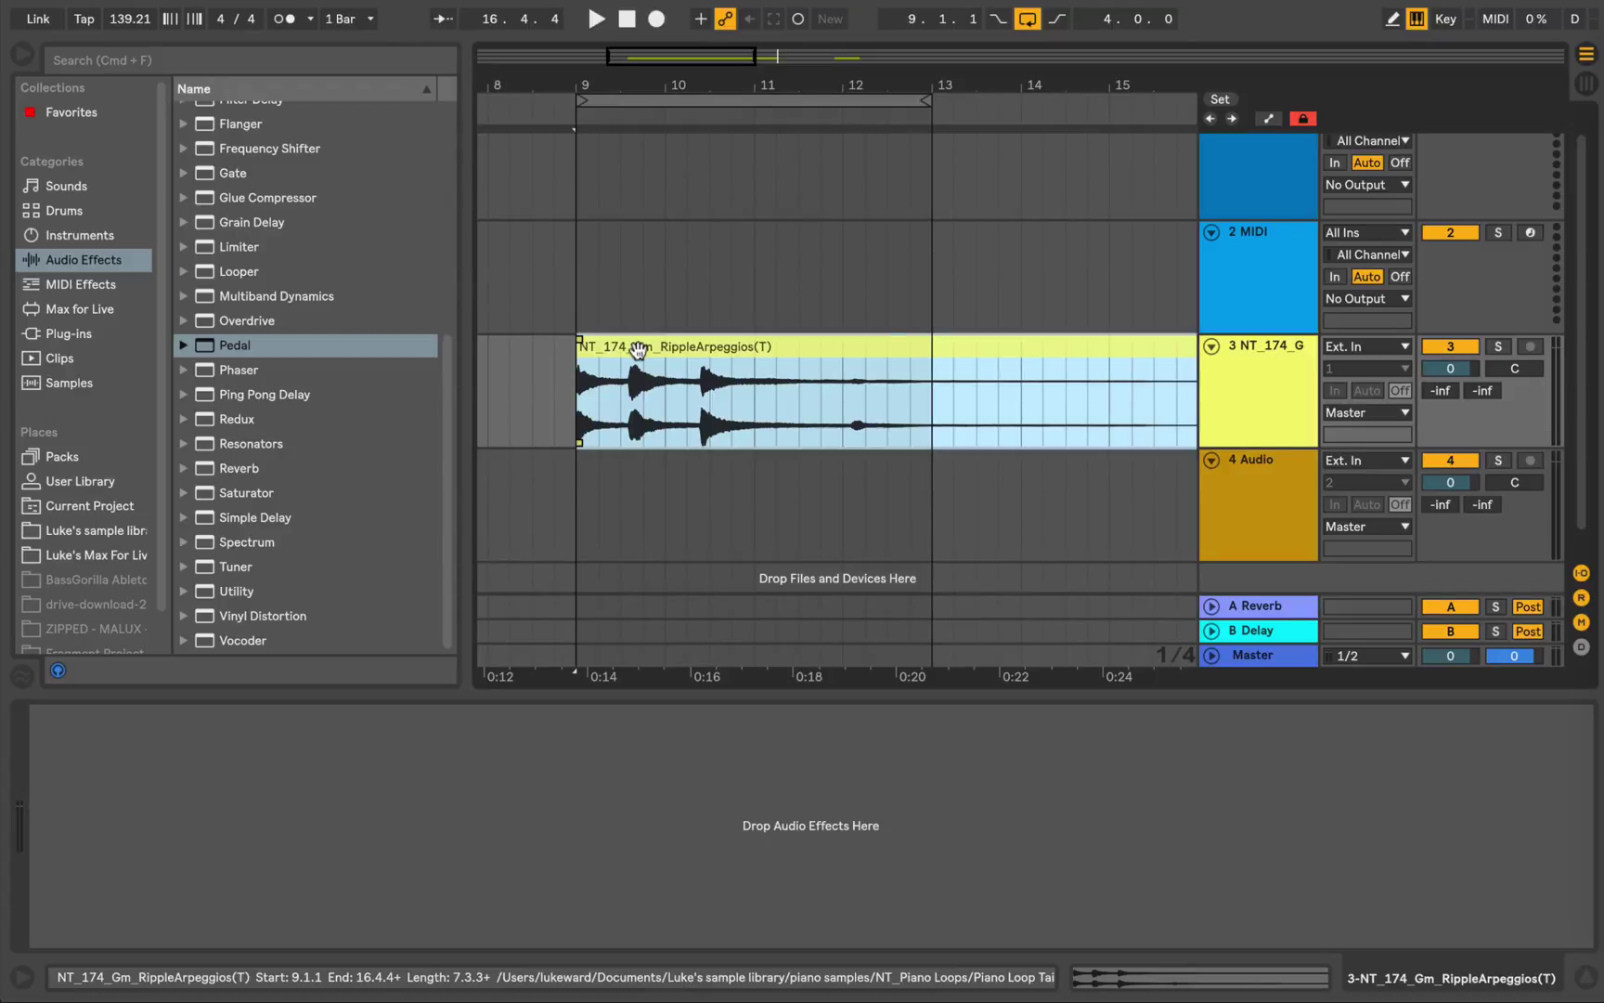
Step: Play the RippleArpeggios clip and enlarge its track to examine the waveform's volume peaks
key(space)
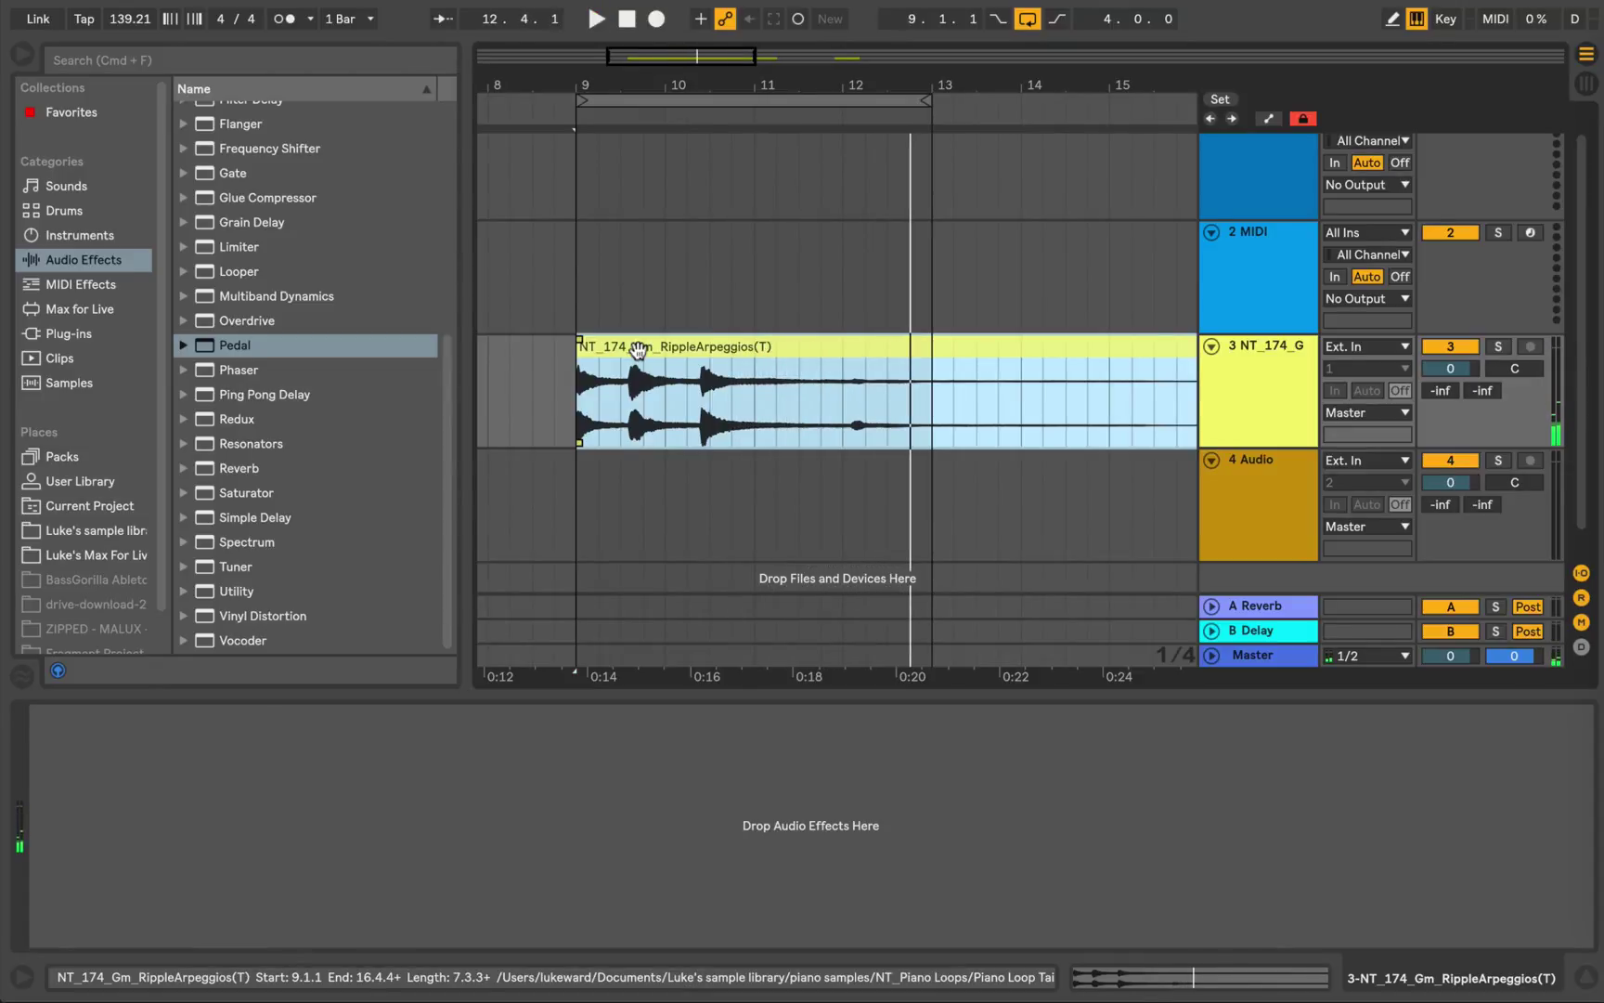
drag(633, 82, 696, 79)
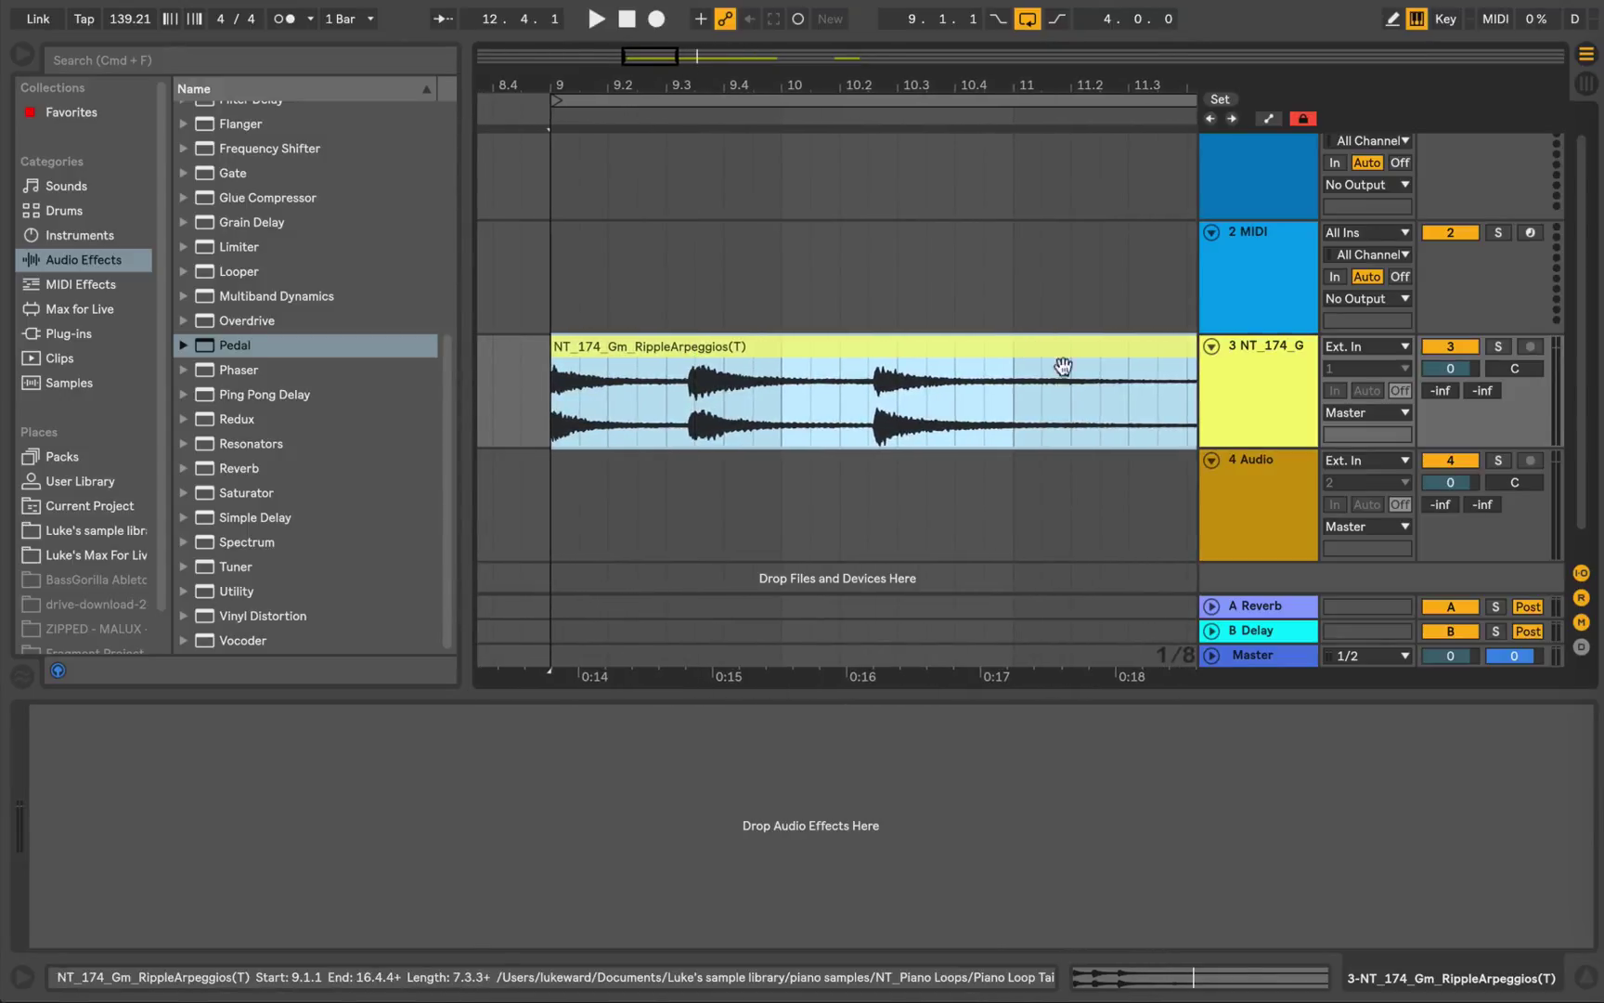
drag(1227, 449, 1203, 708)
scroll(675, 481, down, 4)
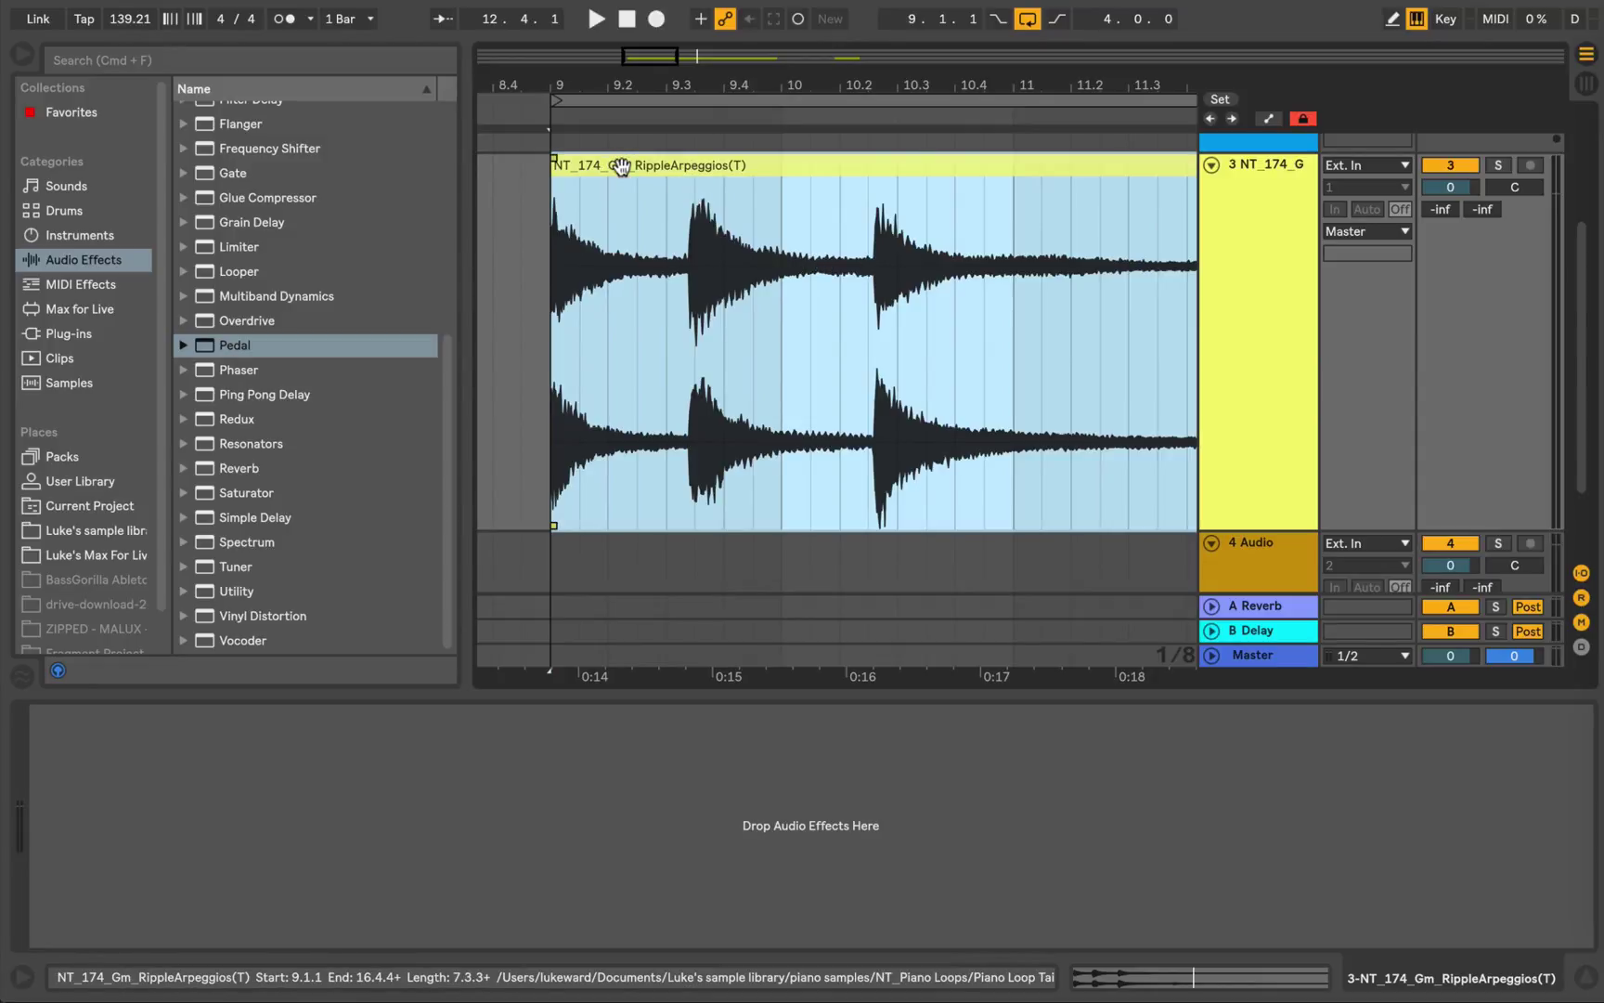
key(space)
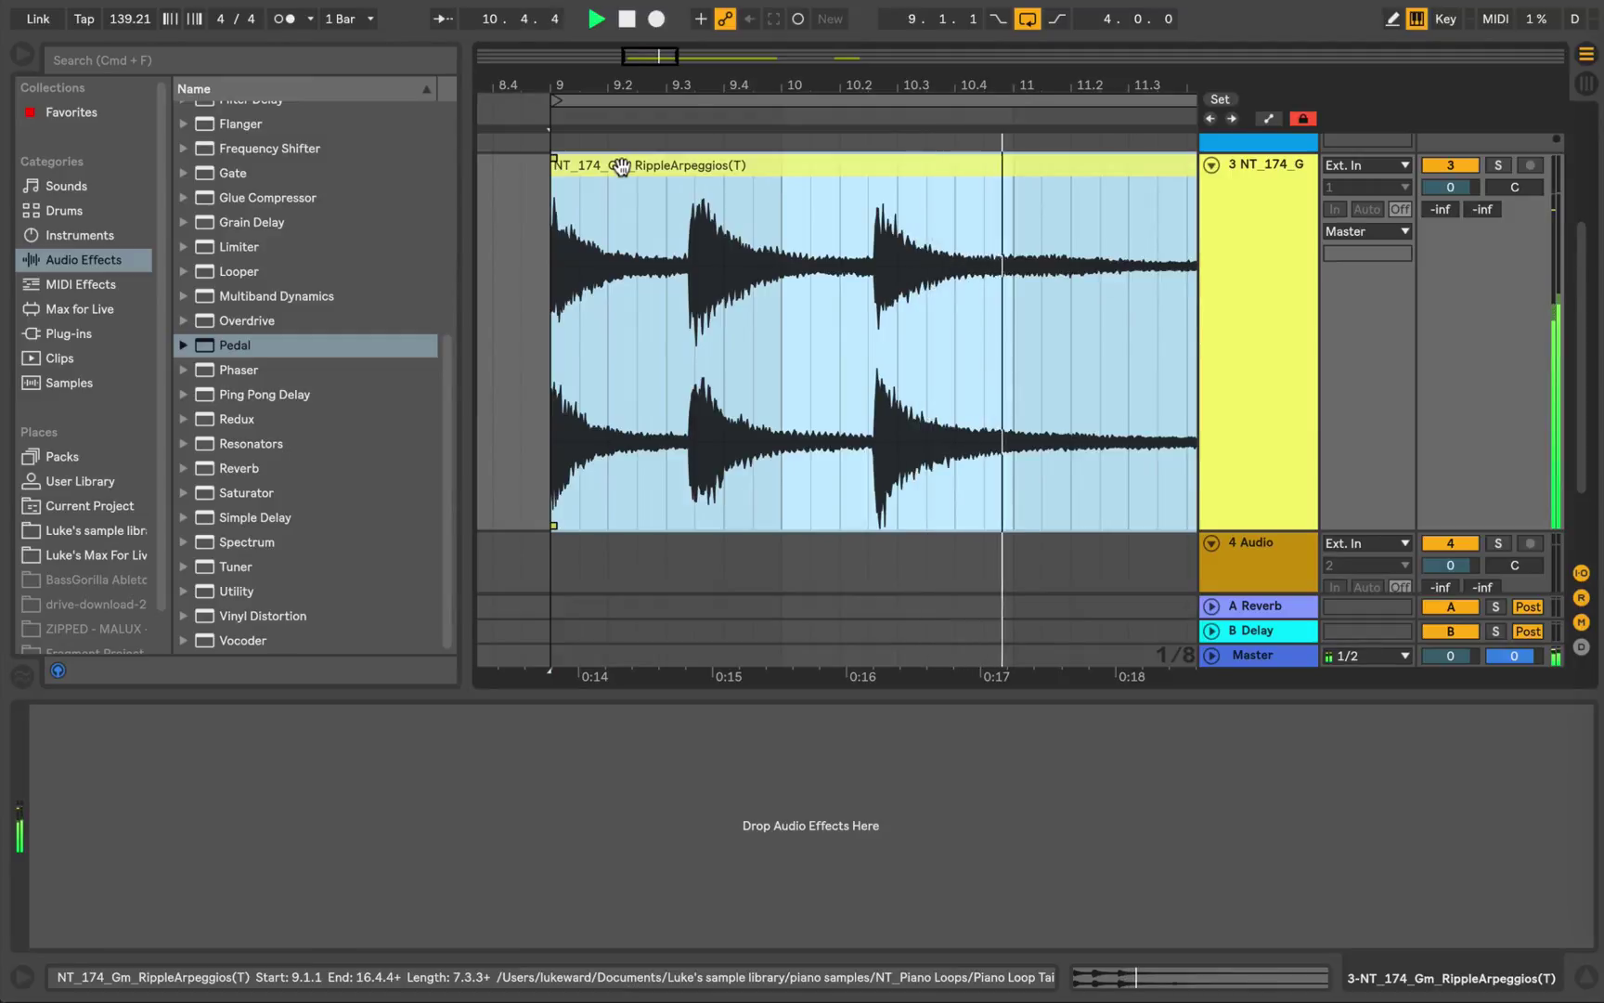
key(space)
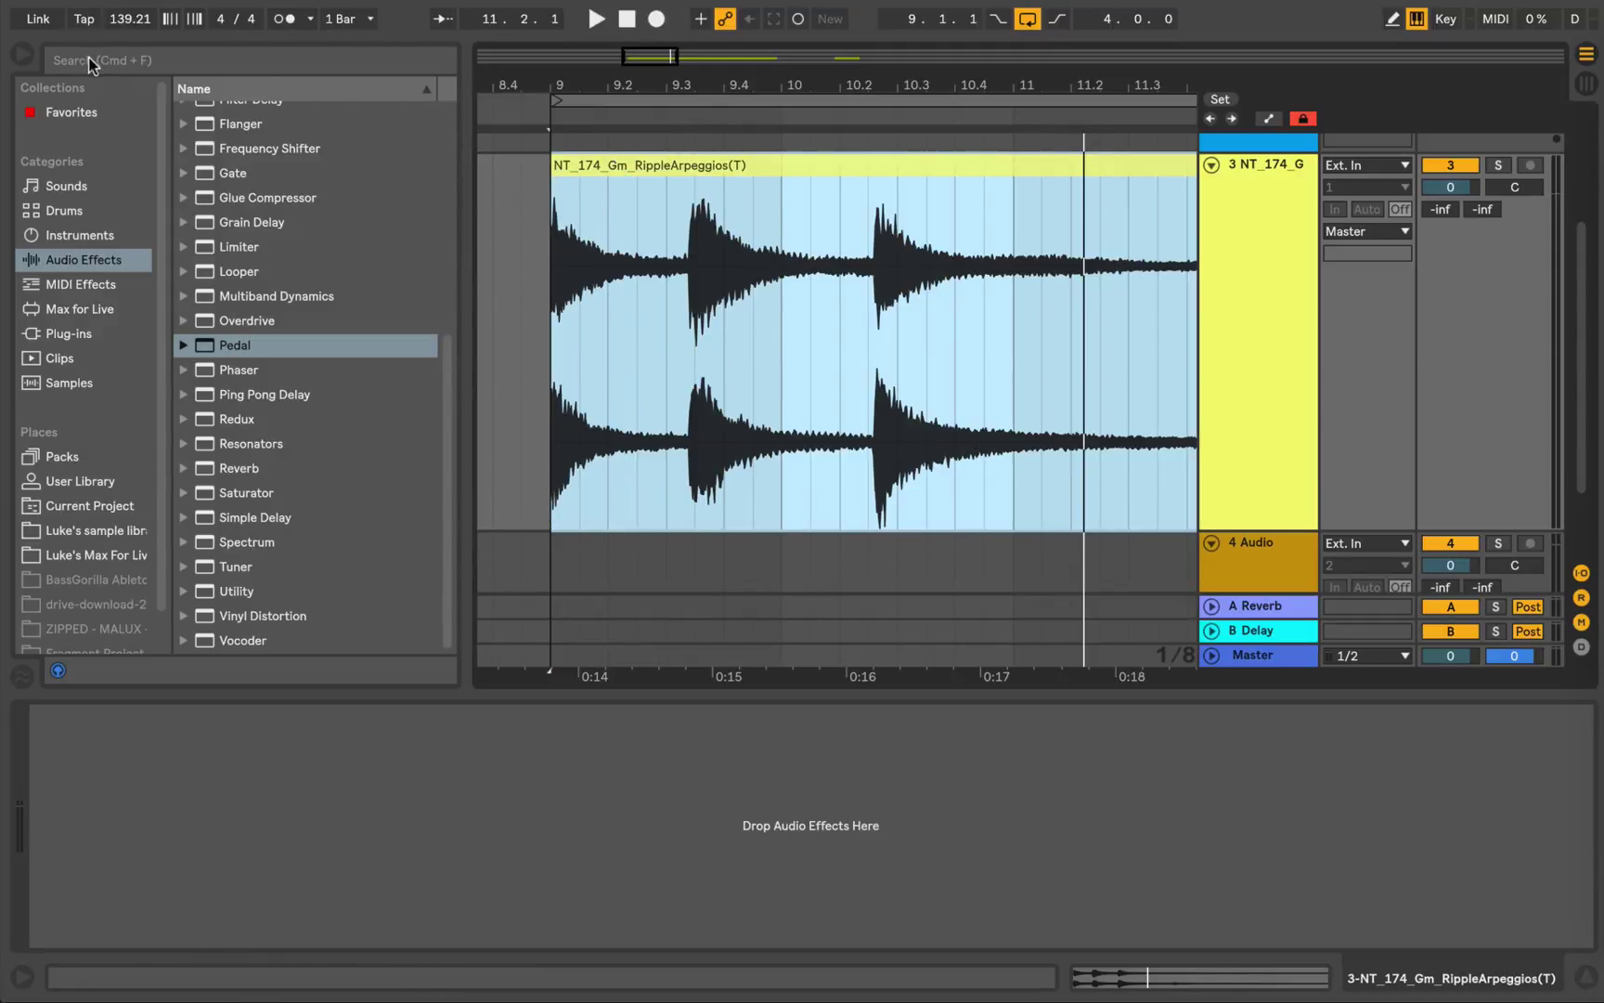
Step: Add the Max for Live Envelope Follower to the RippleArpeggios audio track and hide the browser
click(74, 308)
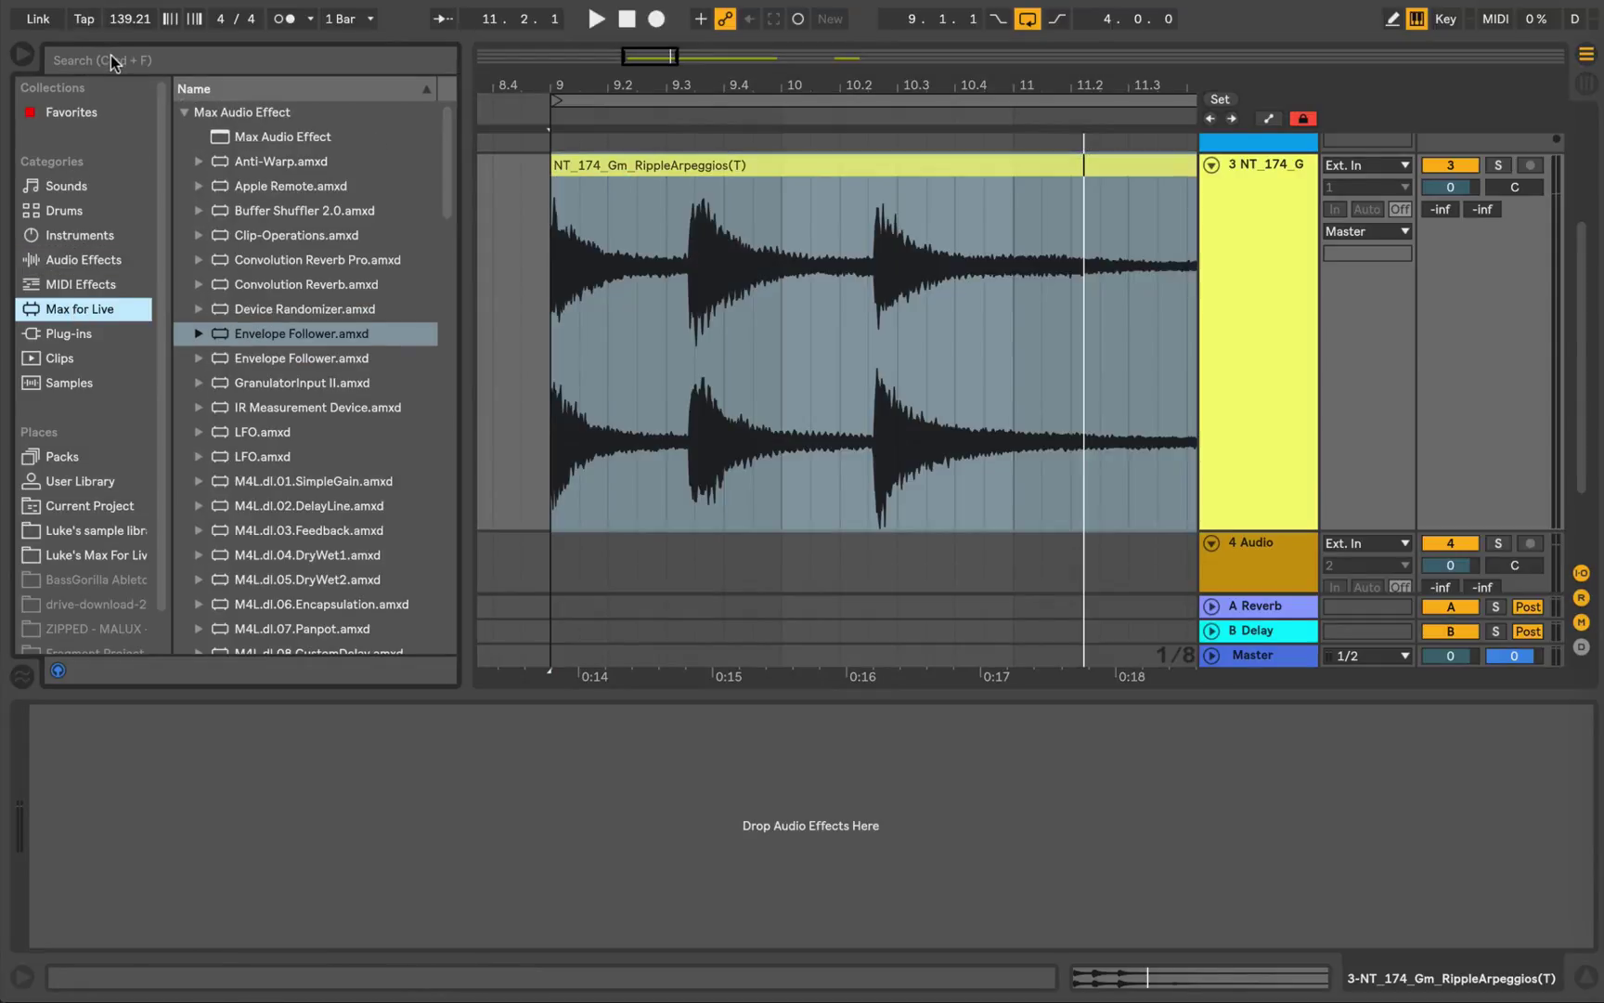
double_click(246, 335)
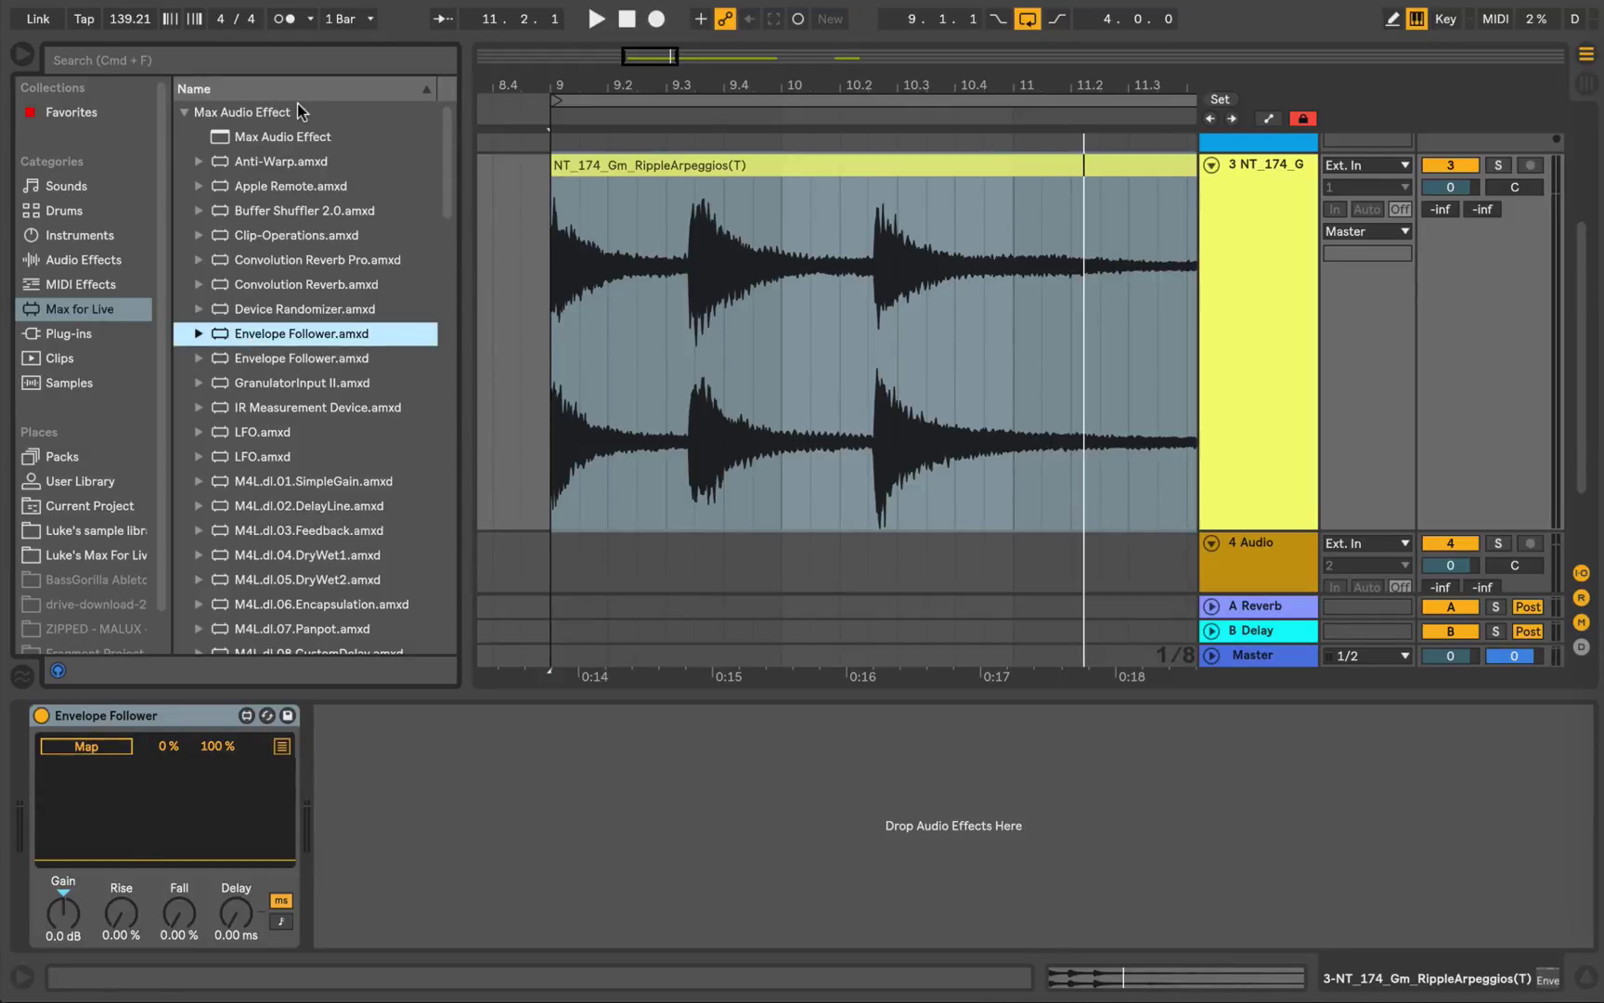
click(20, 58)
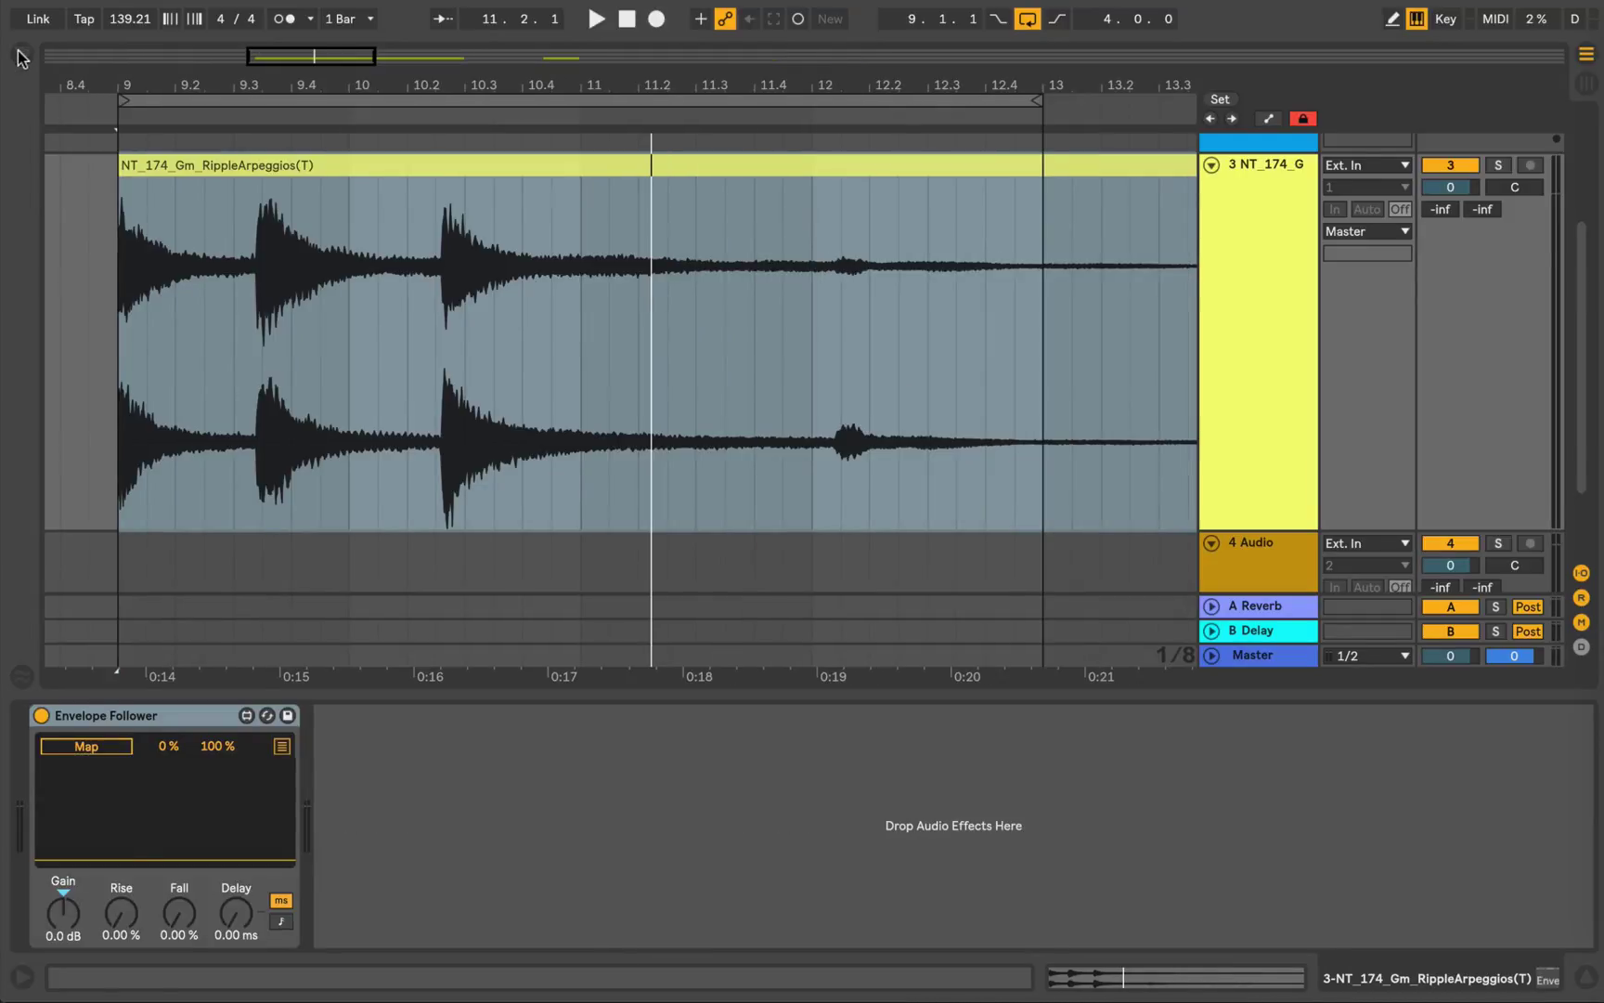
Step: Play the loop through the Envelope Follower and raise its gain to 8.6 dB
click(208, 165)
drag(222, 84, 280, 82)
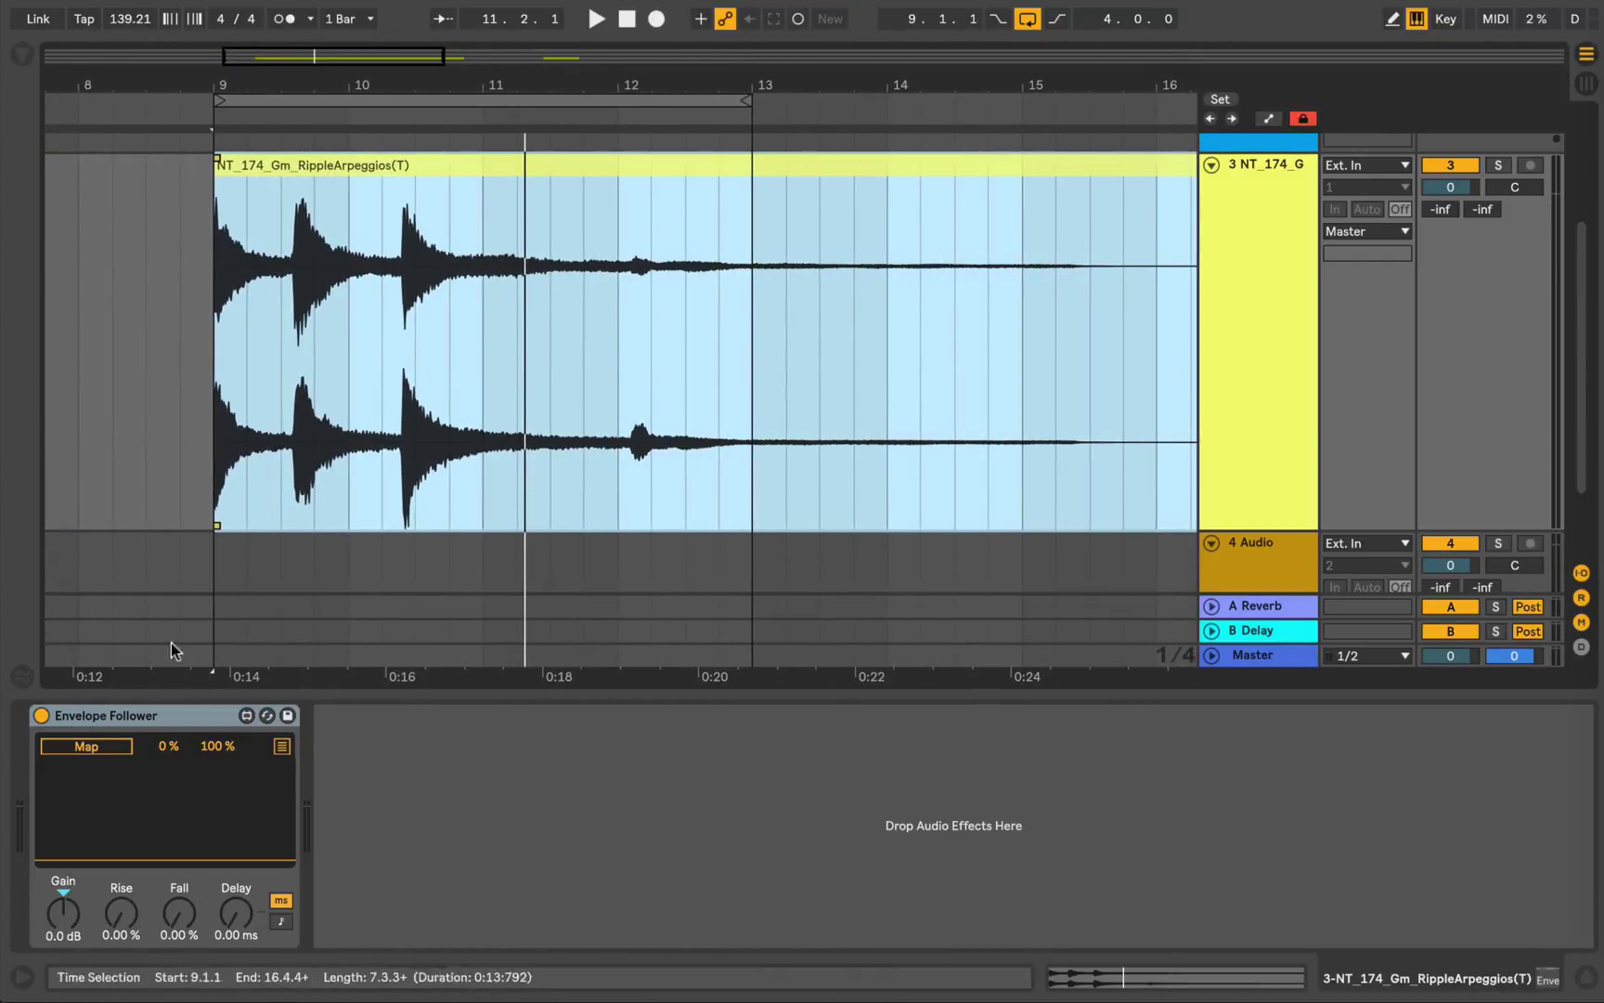
key(space)
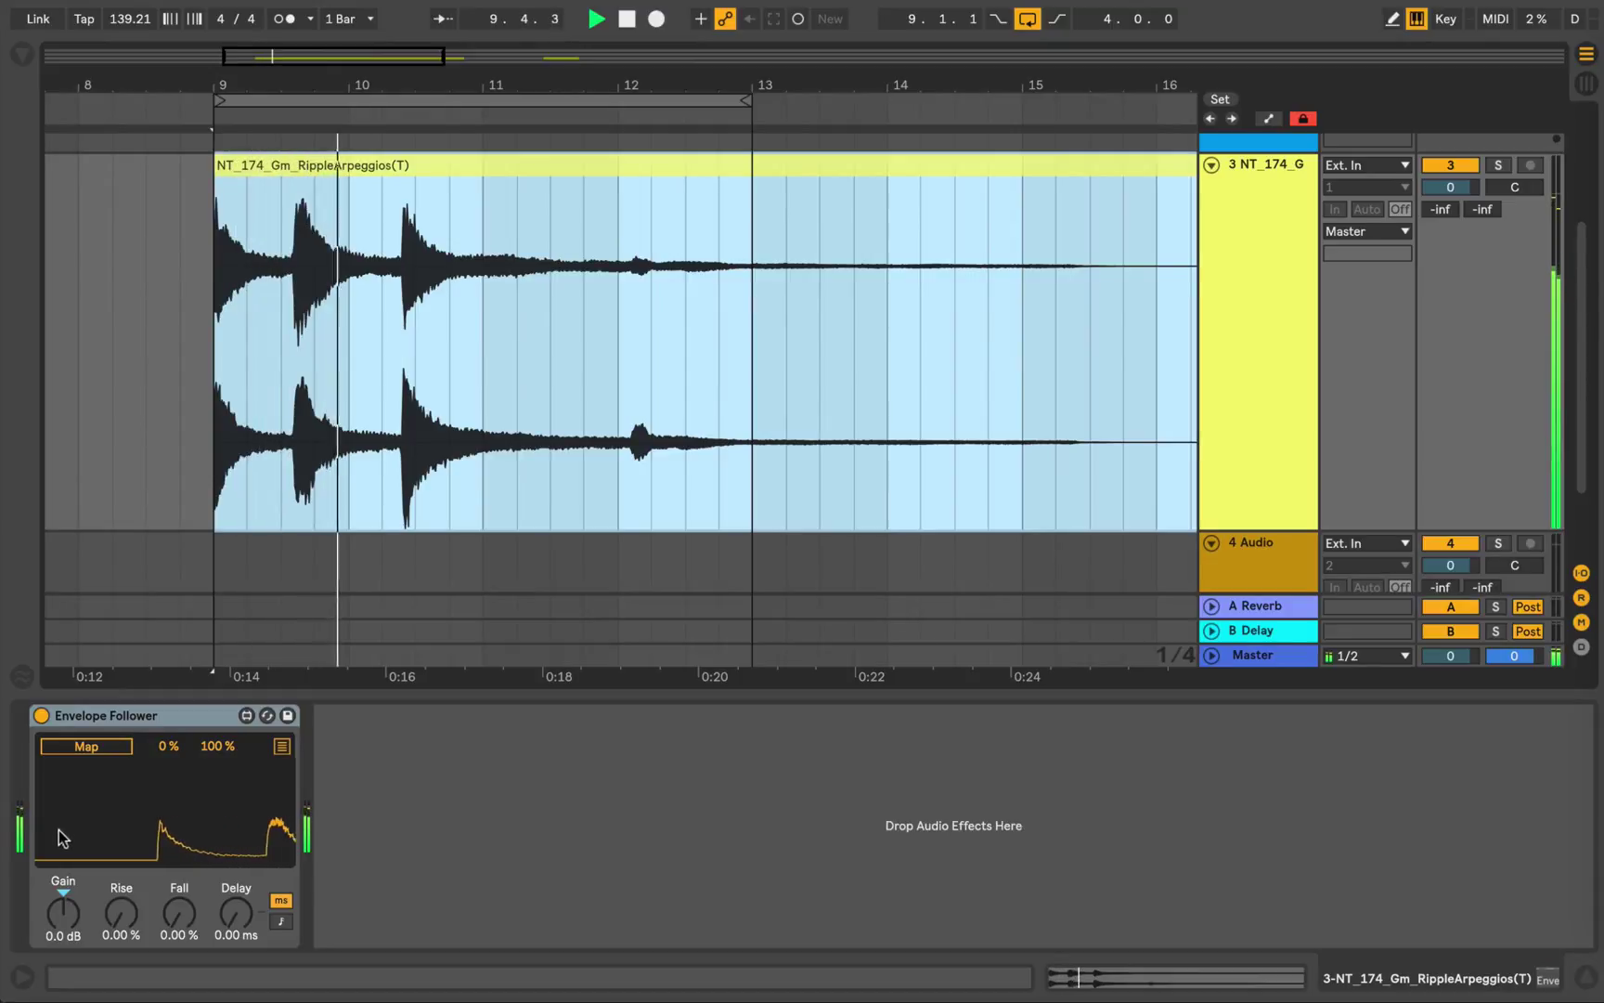
key(space)
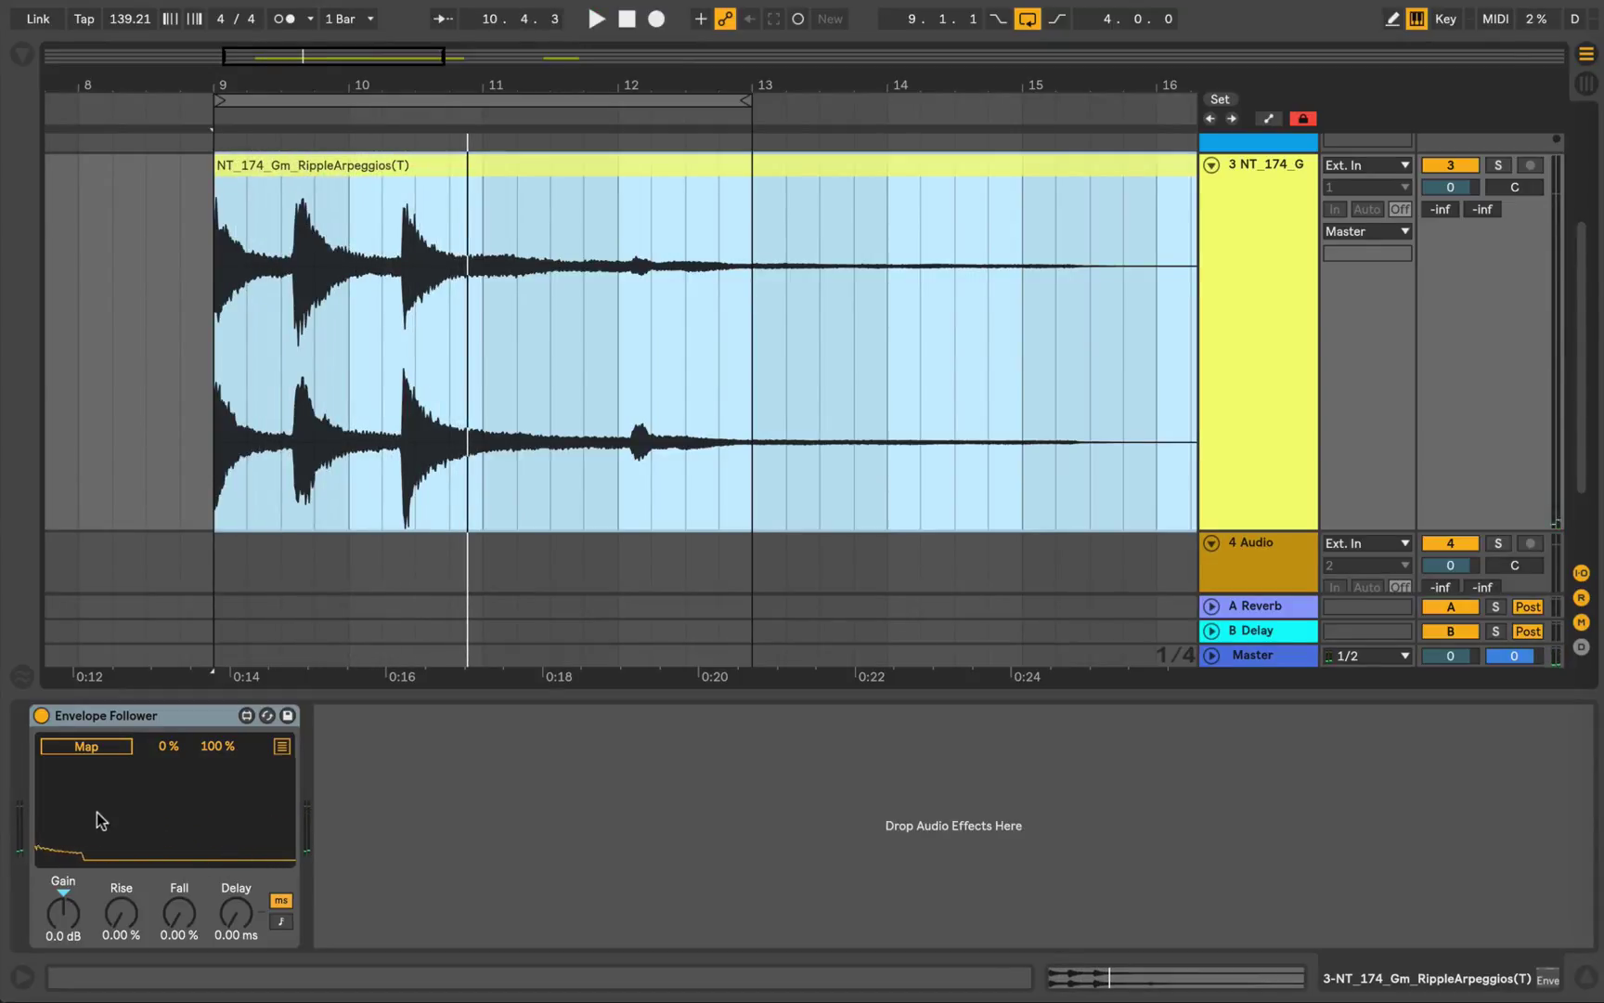
click(64, 913)
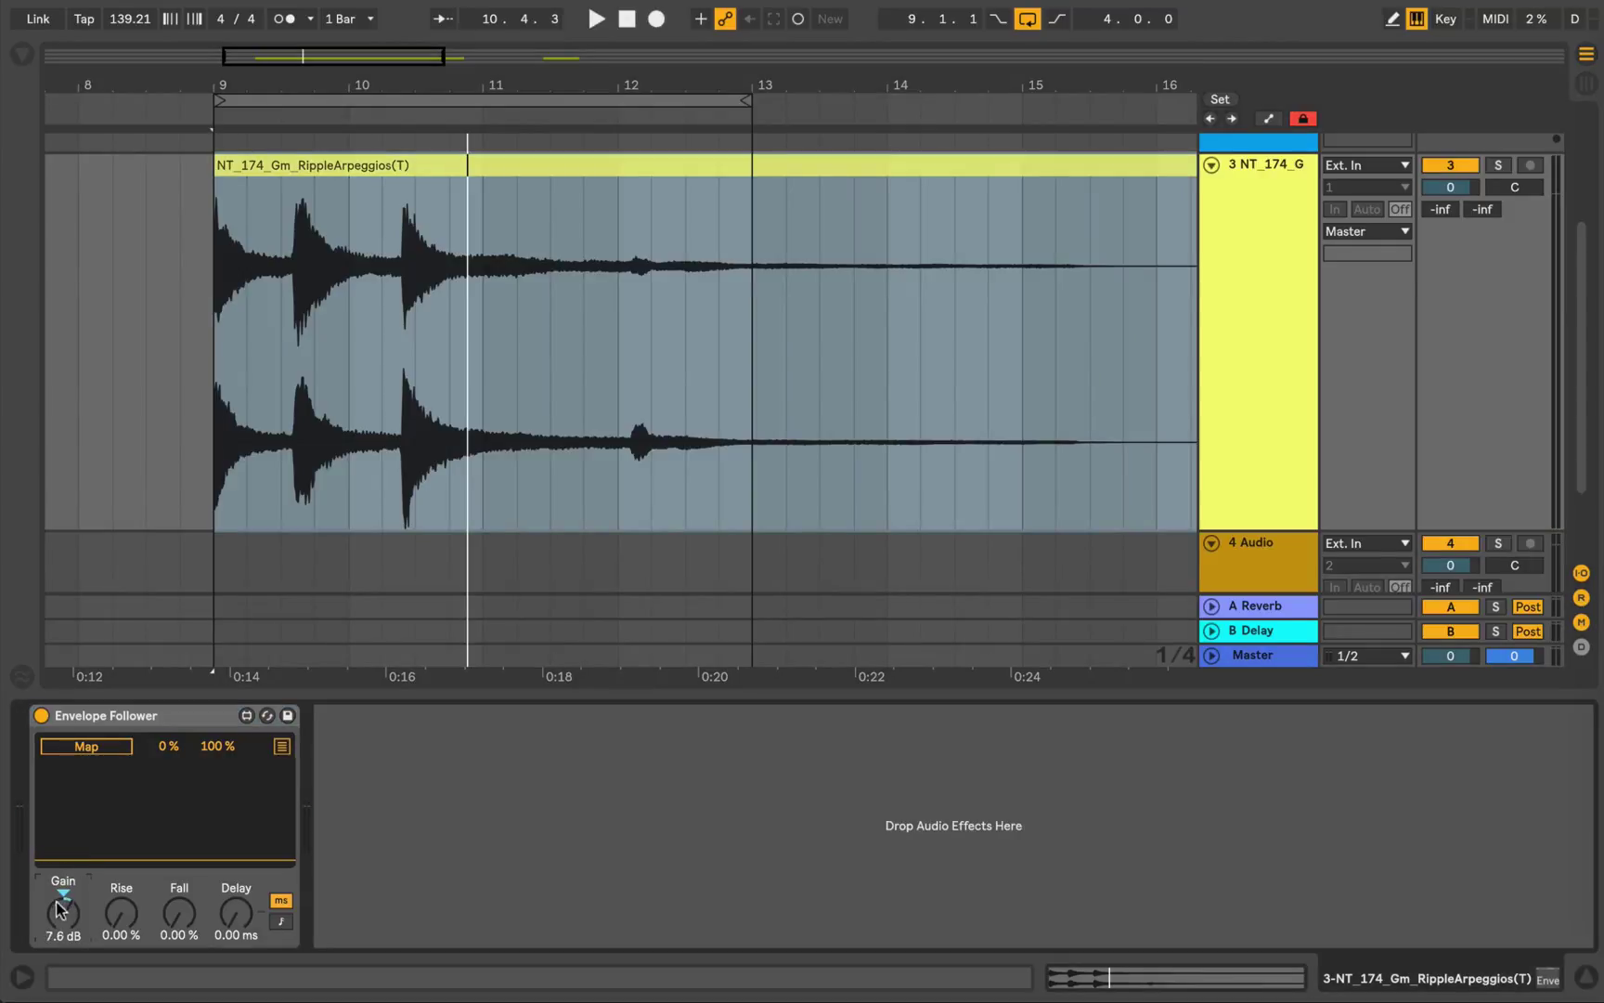
mouse_move(58, 908)
mouse_down()
mouse_move(60, 881)
mouse_move(58, 919)
mouse_up()
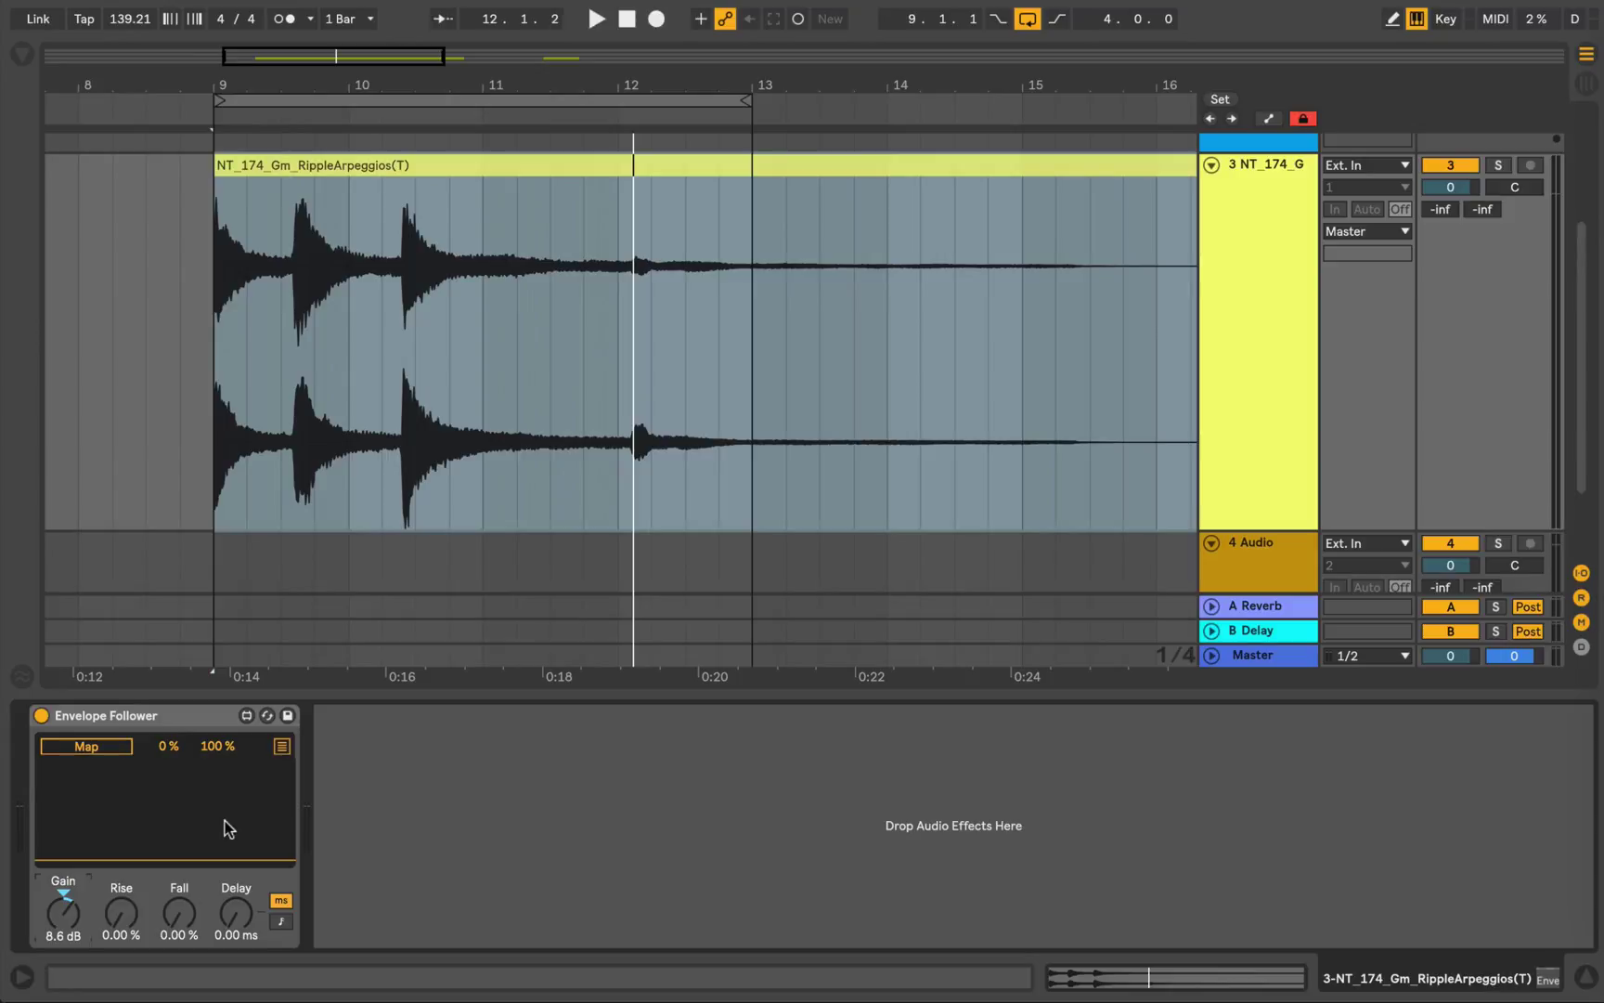
click(80, 748)
Step: Add an Auto Filter after the Envelope Follower, set its low-pass cutoff to 111 Hz and resonance to 48%, and play the loop
click(20, 58)
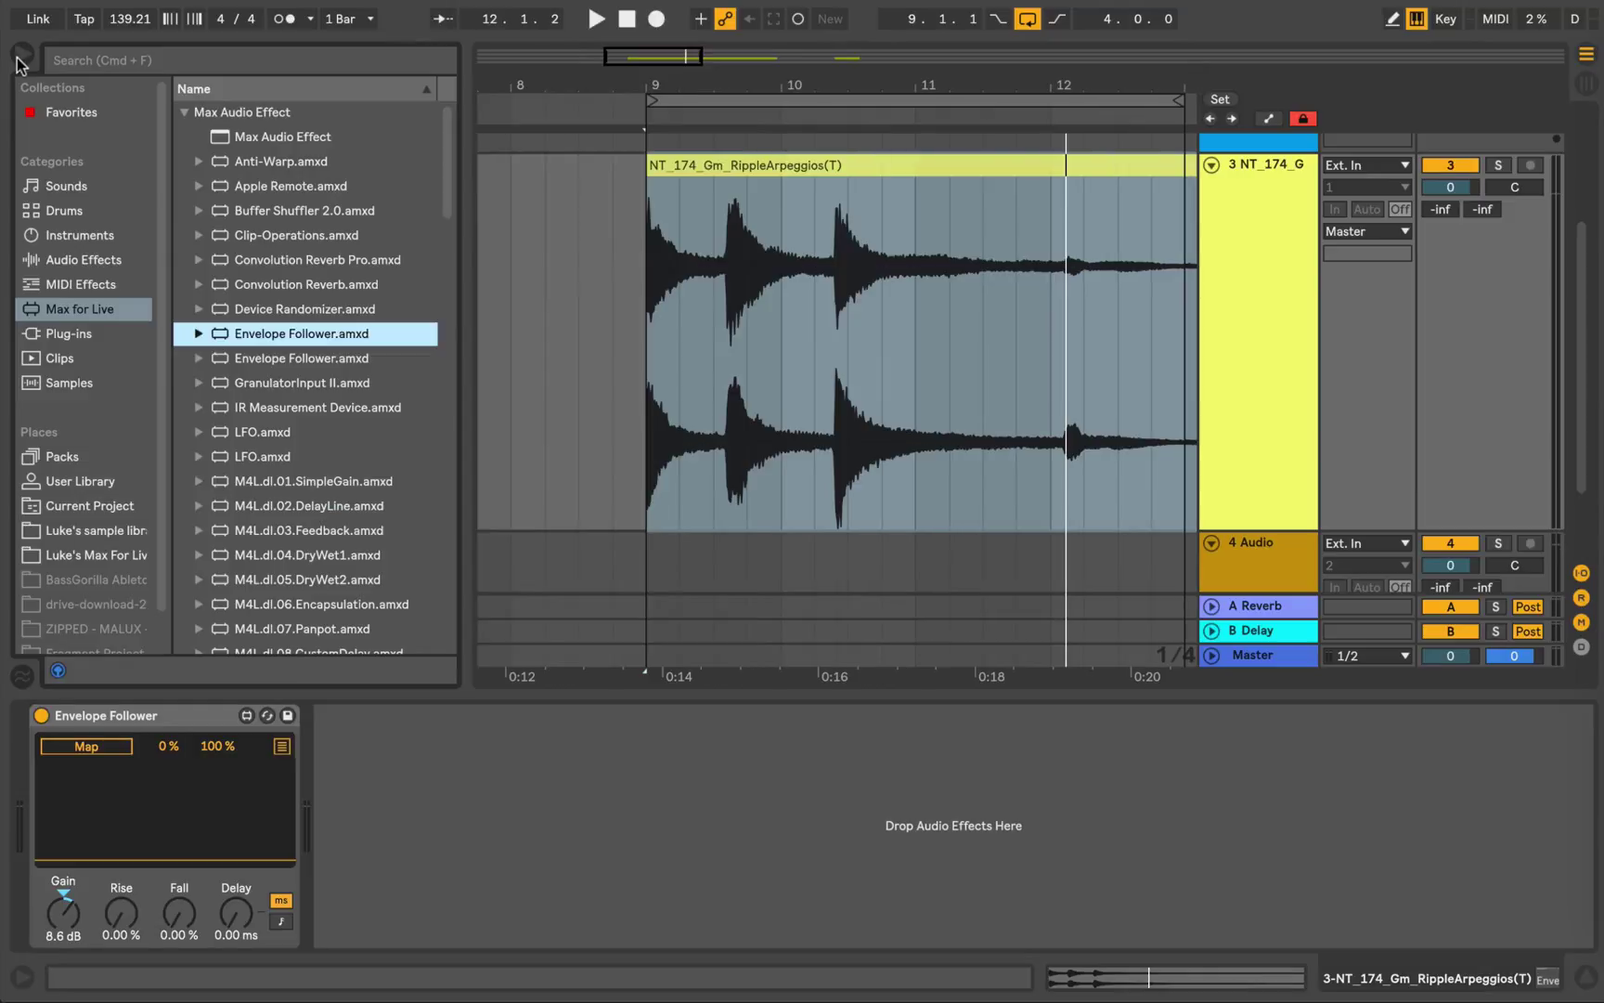
click(63, 261)
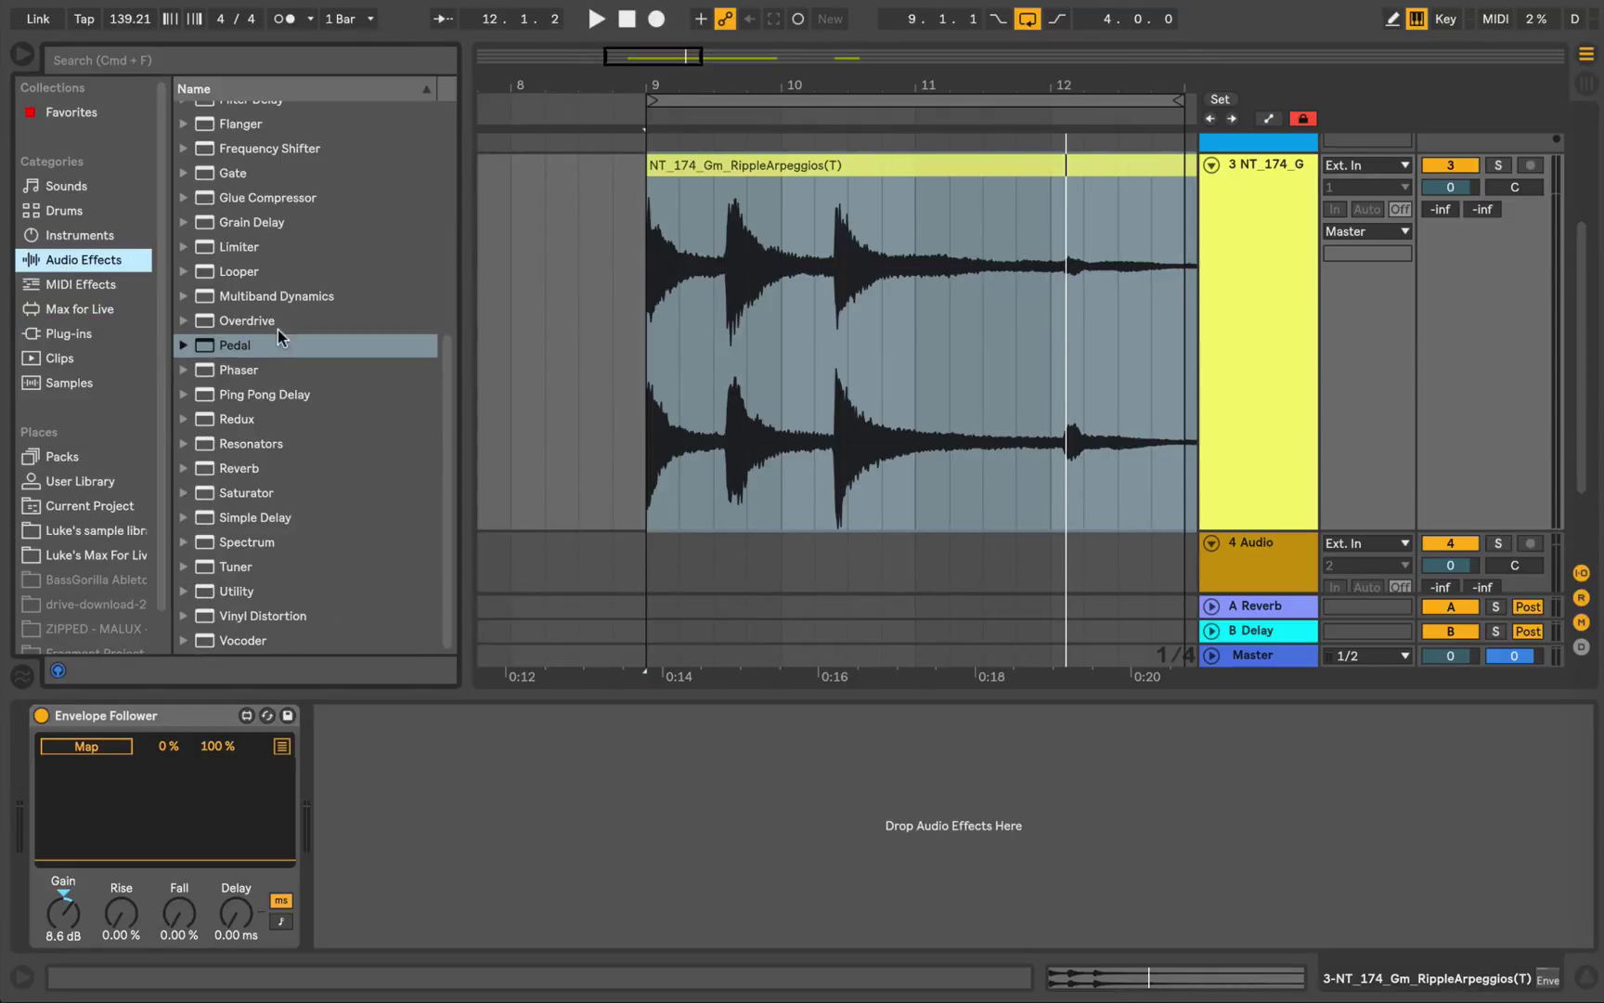
scroll(276, 332, up, 5)
double_click(228, 165)
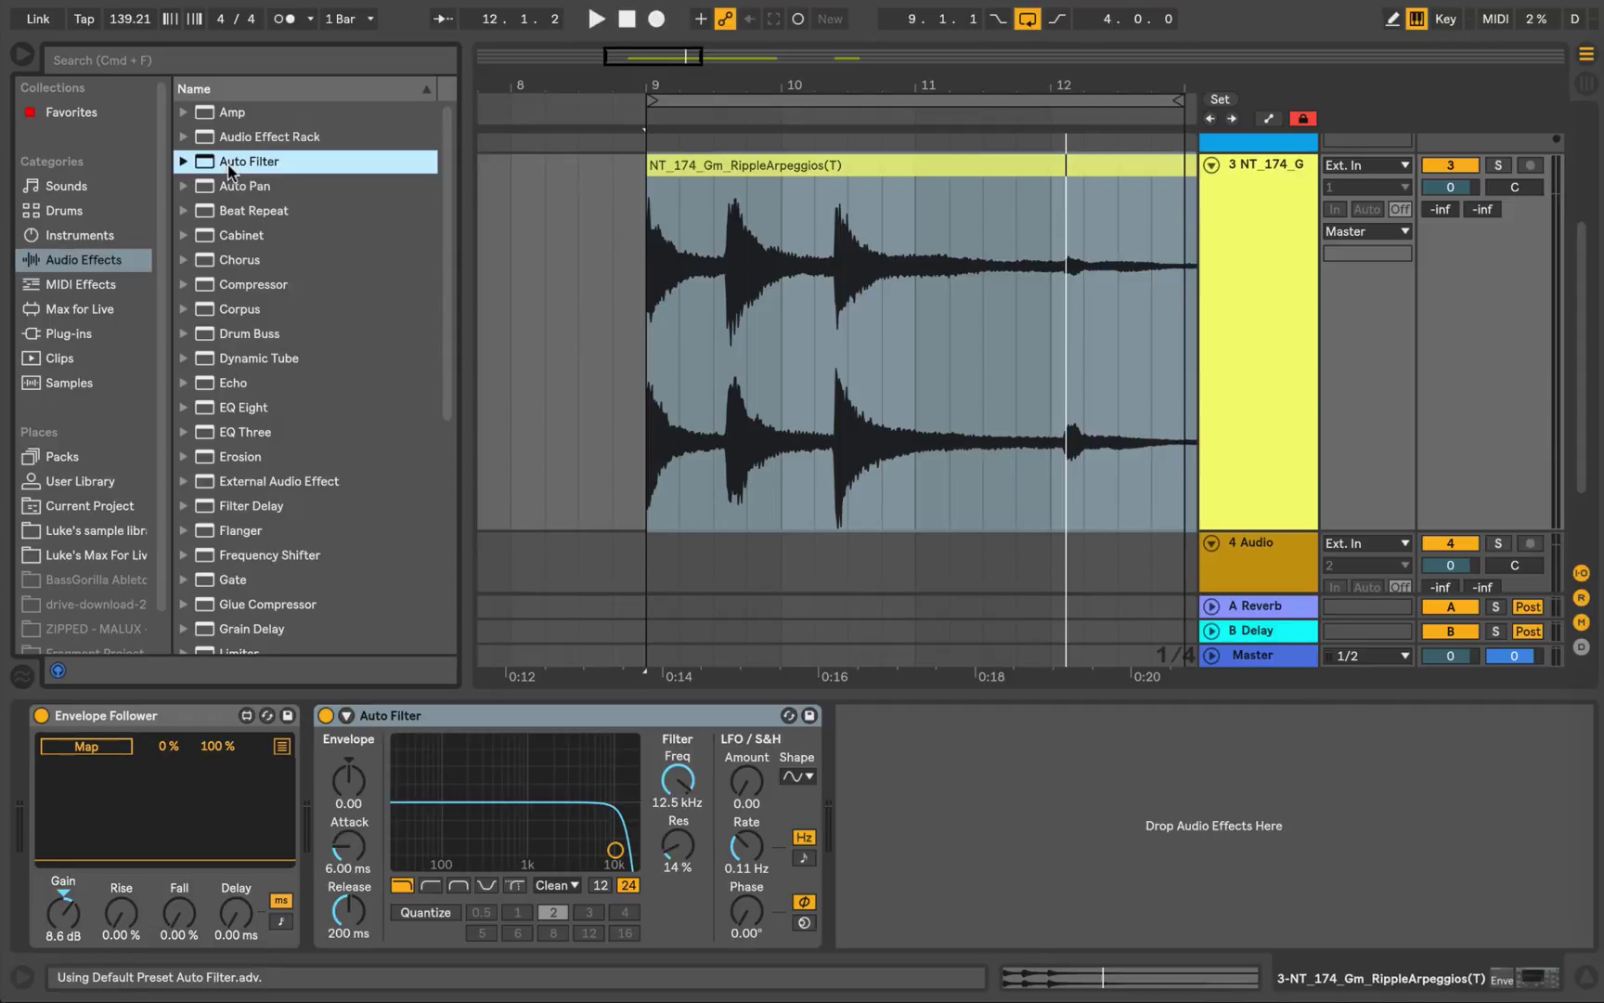
drag(614, 850, 449, 817)
key(space)
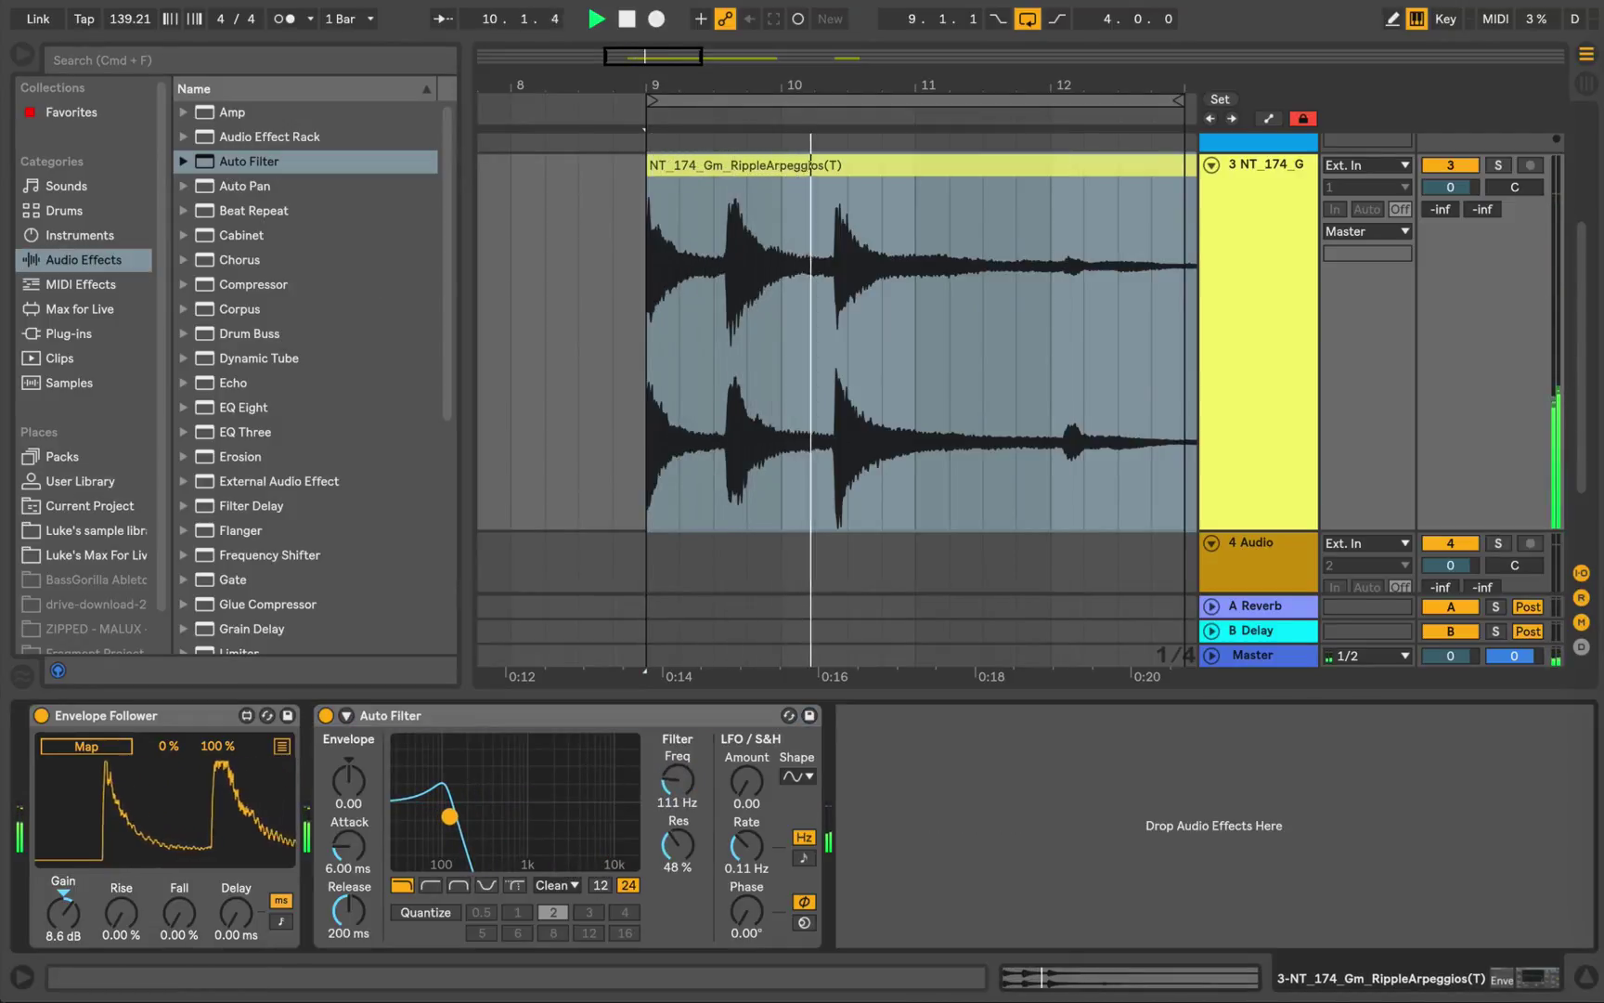
key(space)
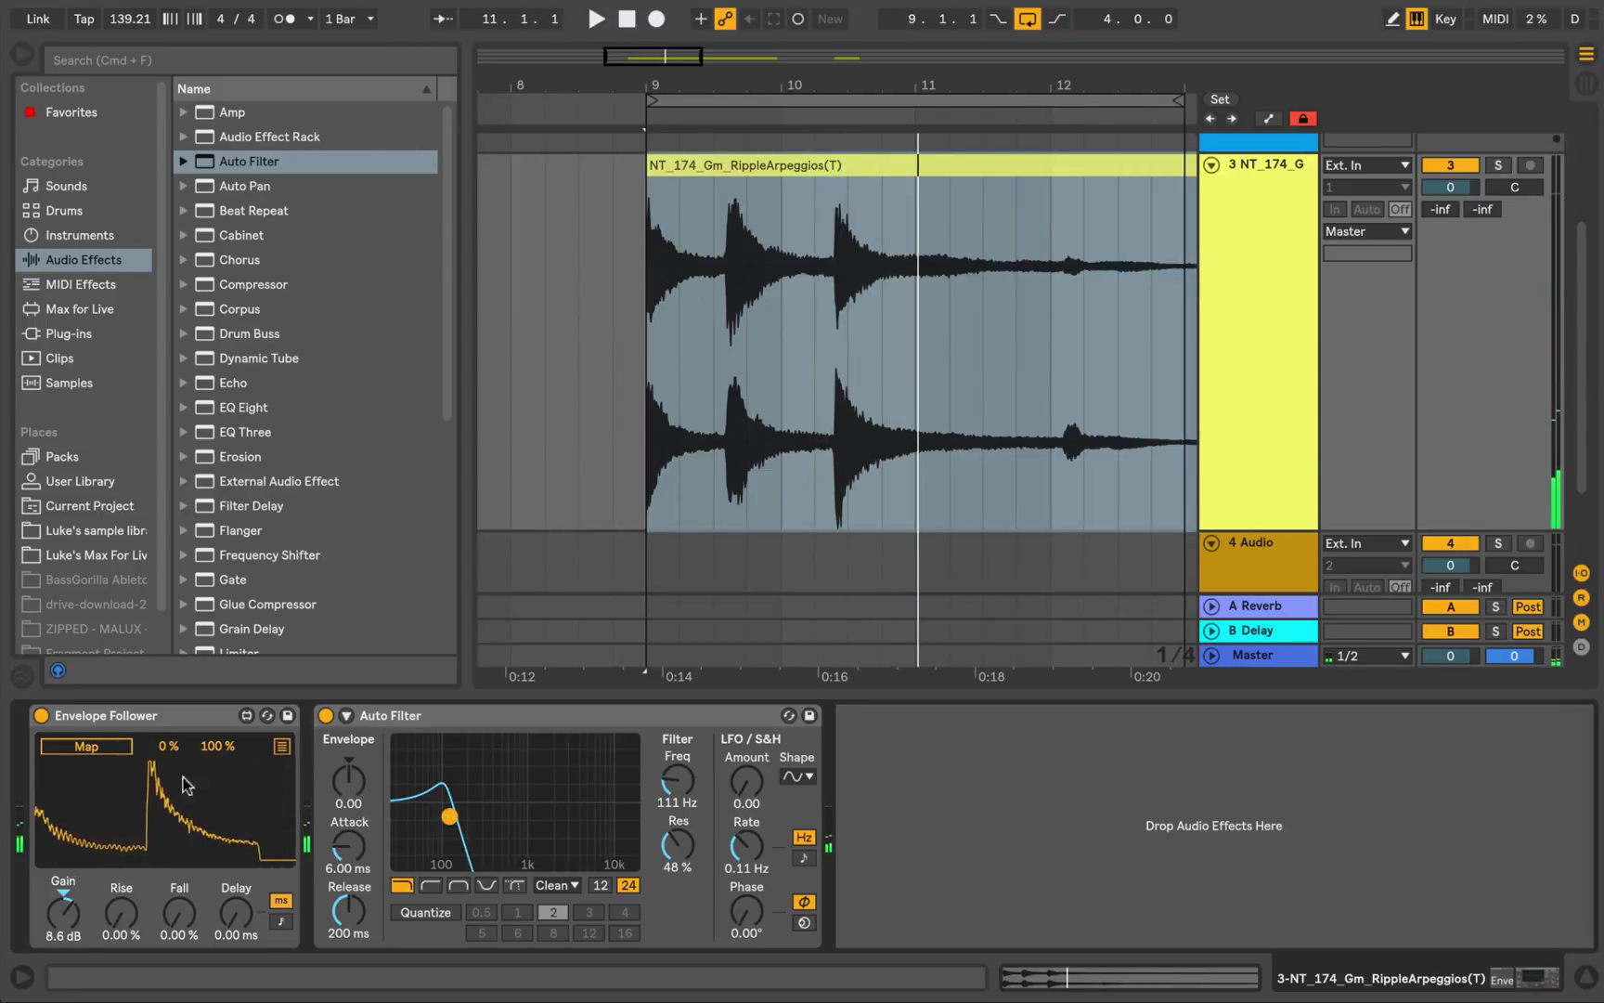
Step: Map the Envelope Follower to the Auto Filter's frequency and play the loop
click(82, 753)
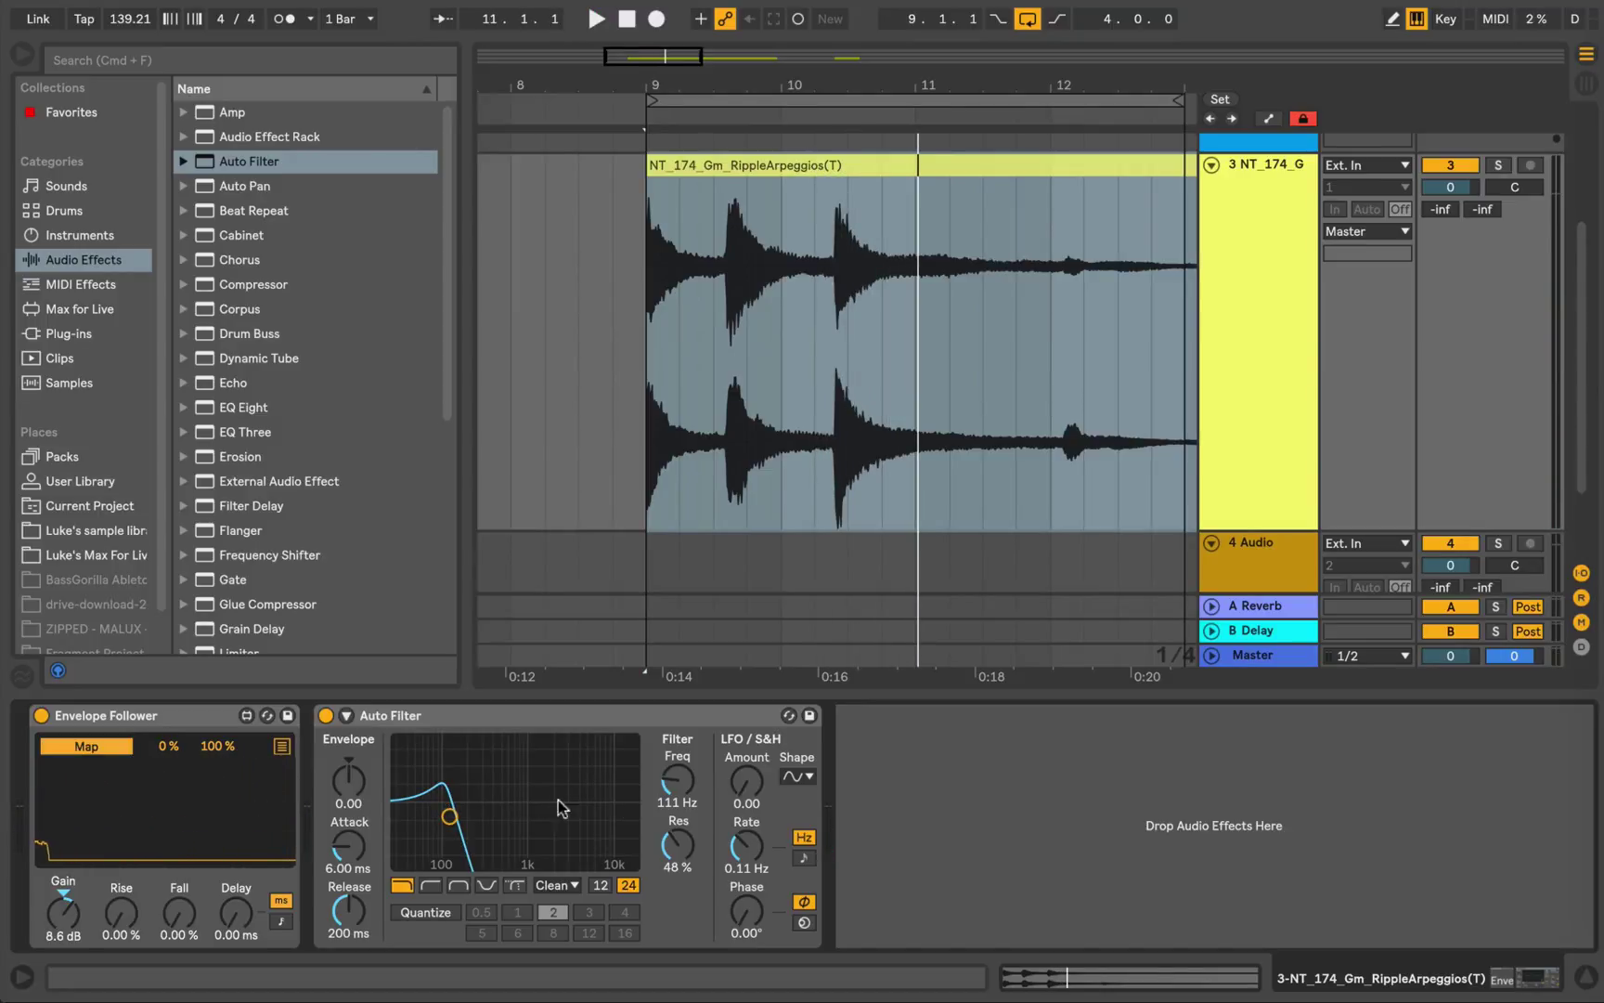
click(674, 793)
key(space)
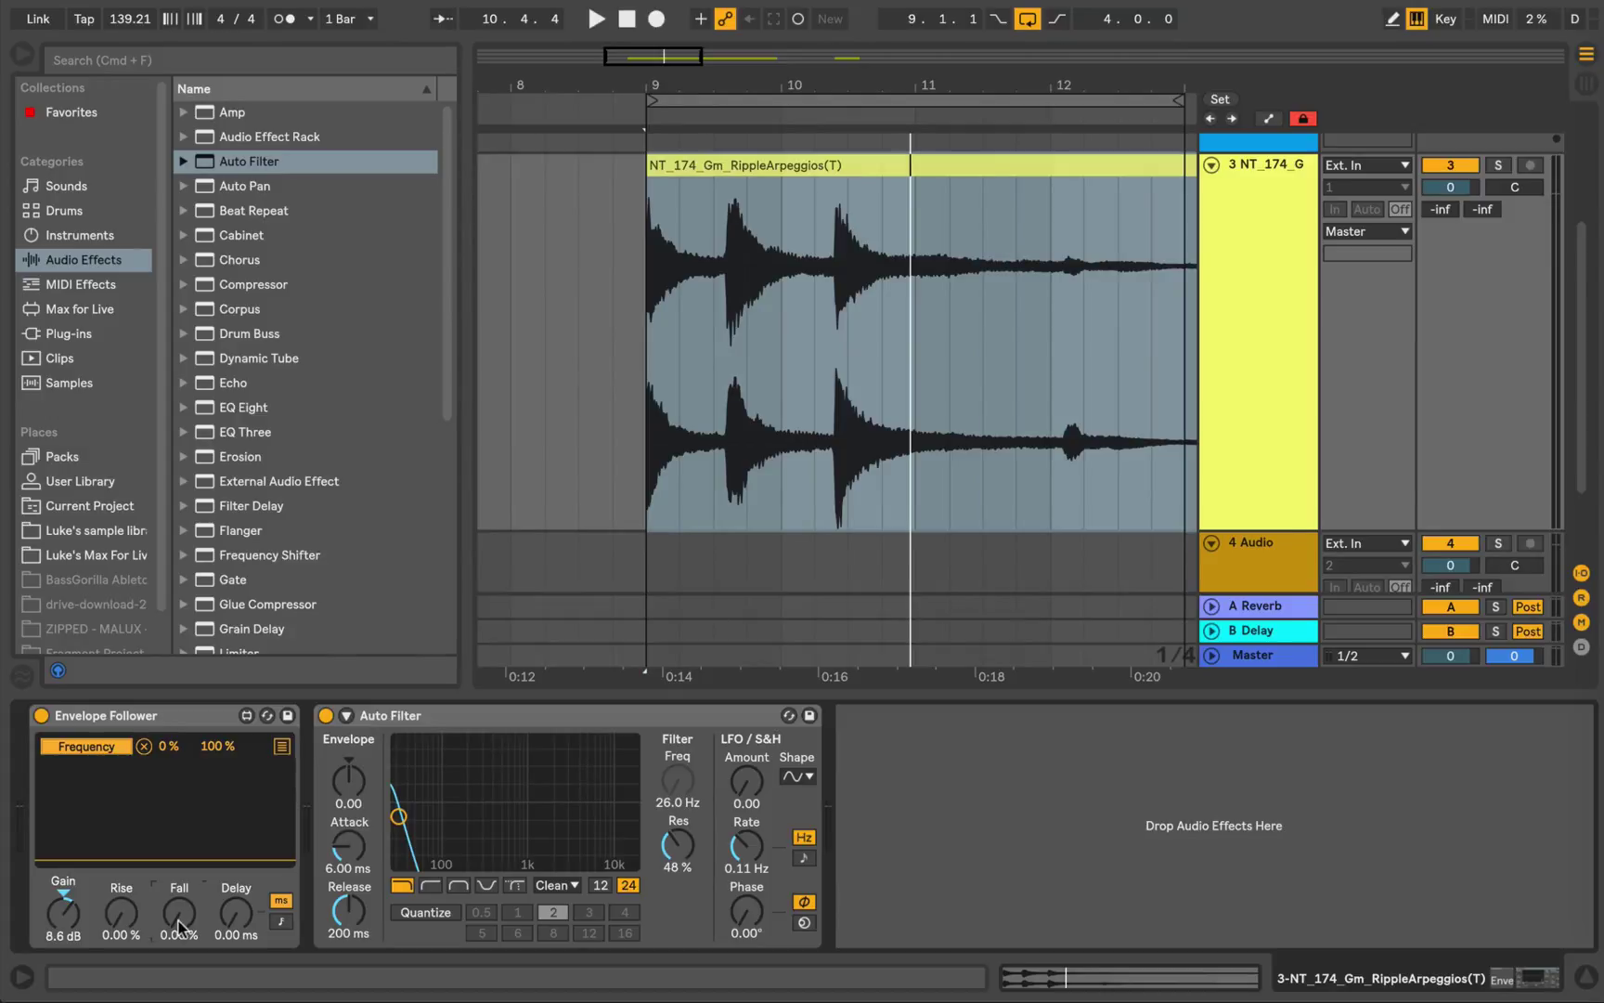
Step: Set the Envelope Follower's fall to 40.2% and rise to 32.3% while playing the loop
key(space)
drag(180, 912, 183, 868)
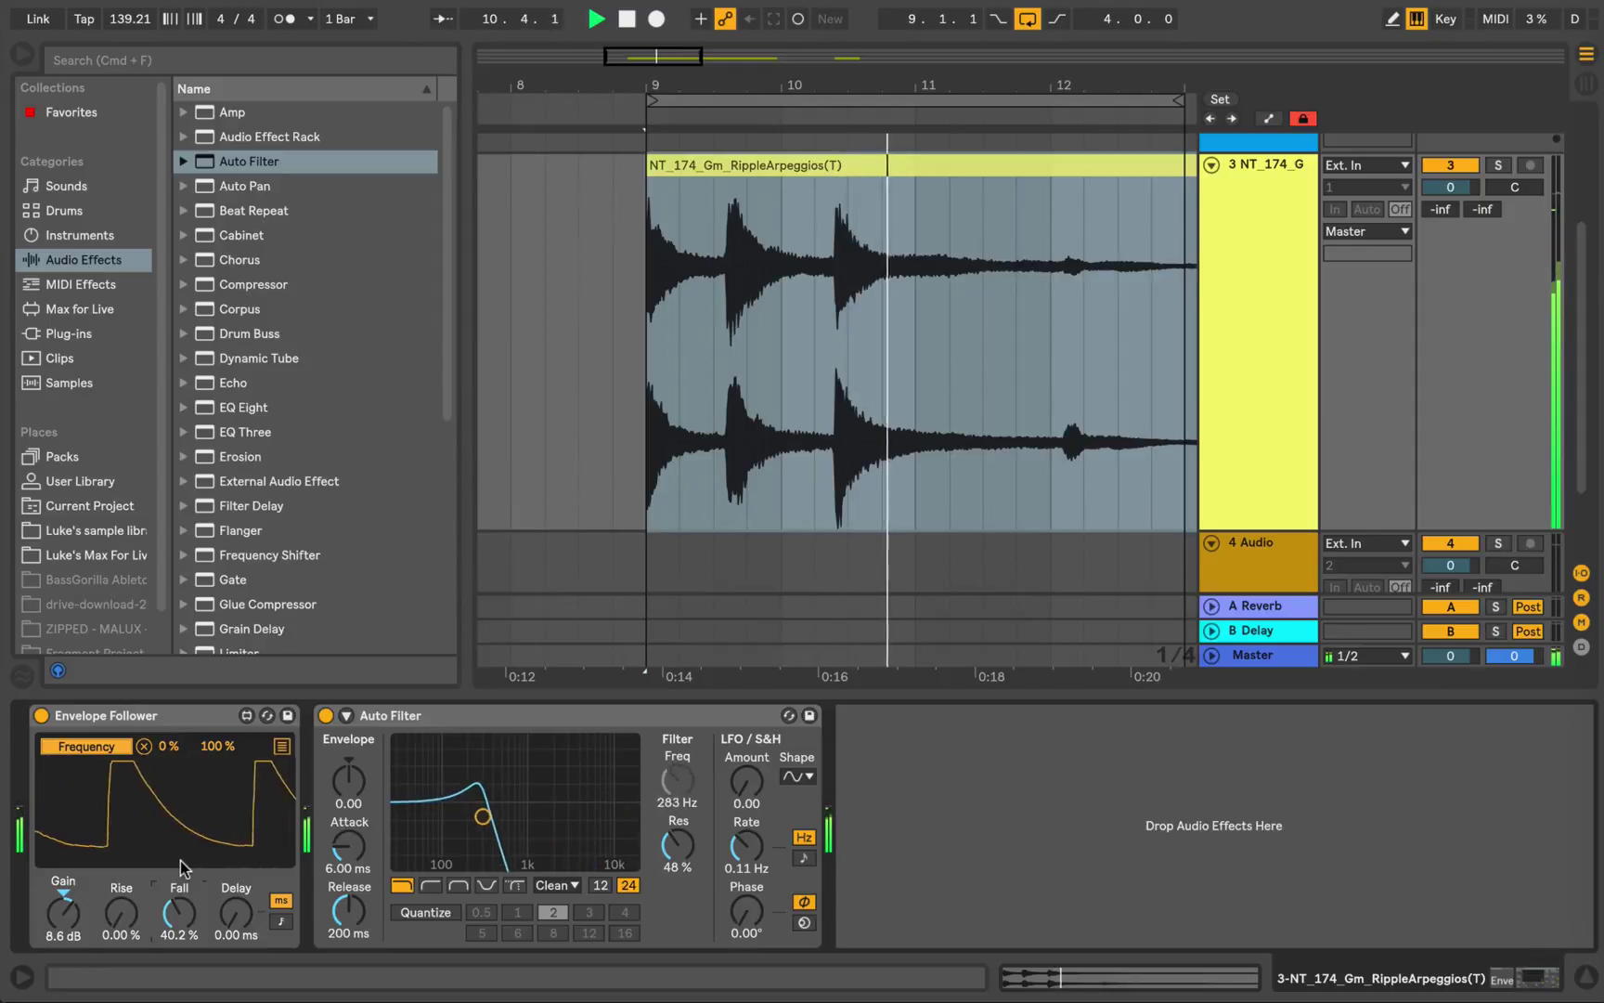
click(118, 913)
drag(119, 913, 119, 887)
key(space)
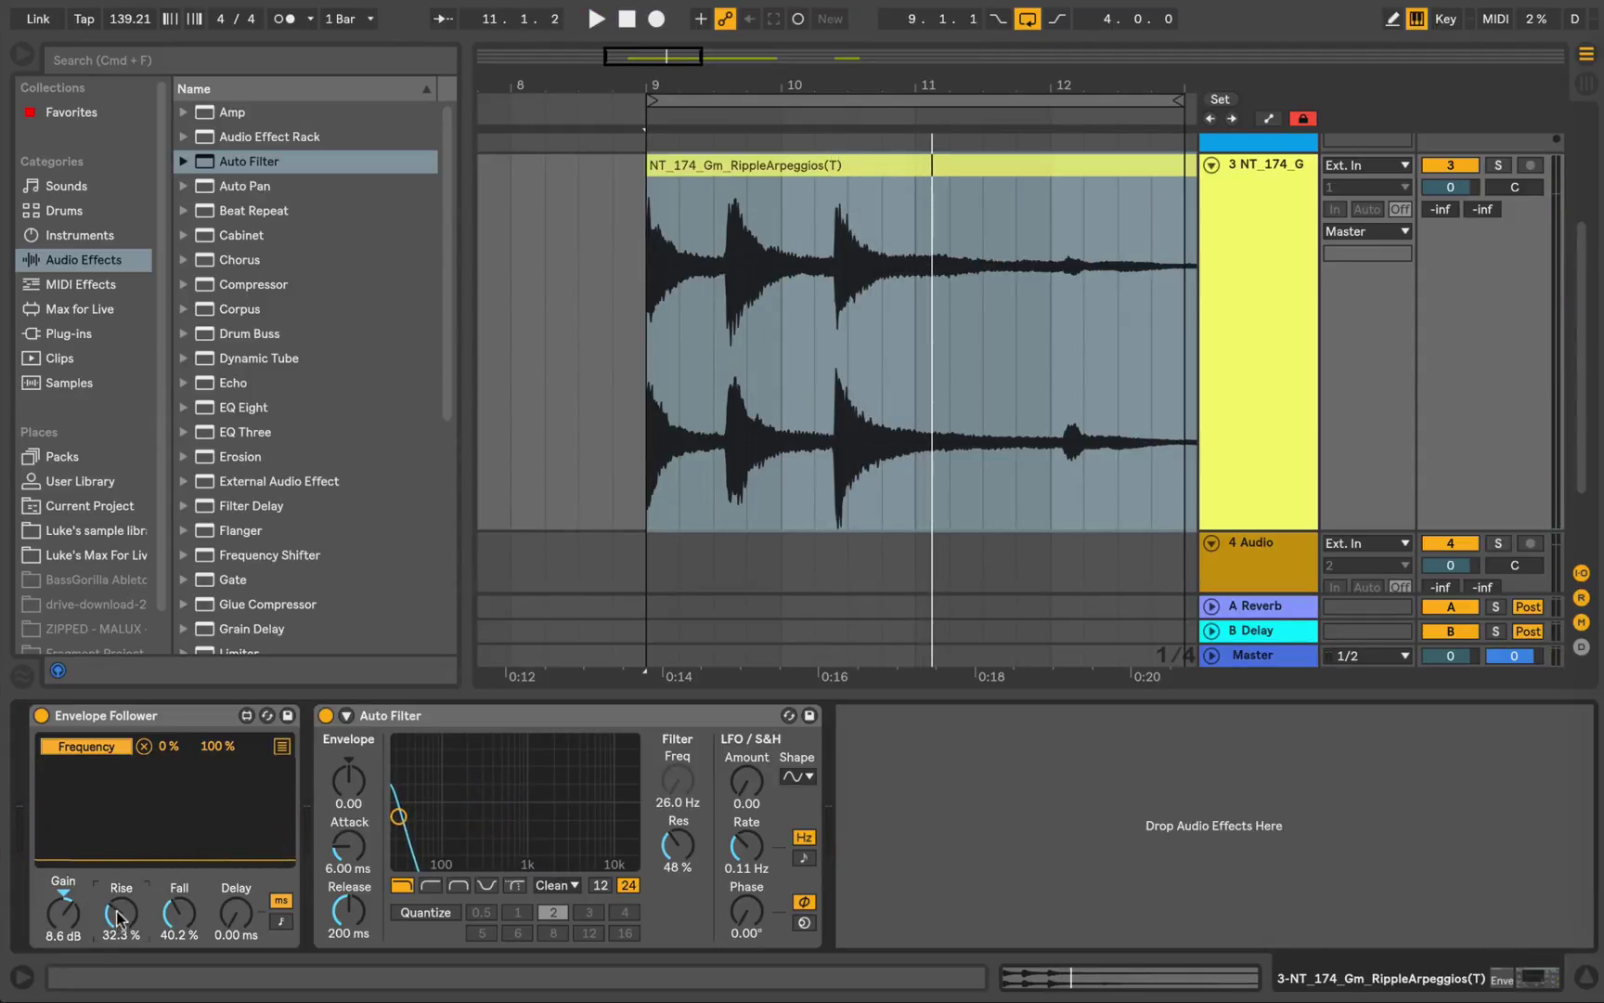
key(space)
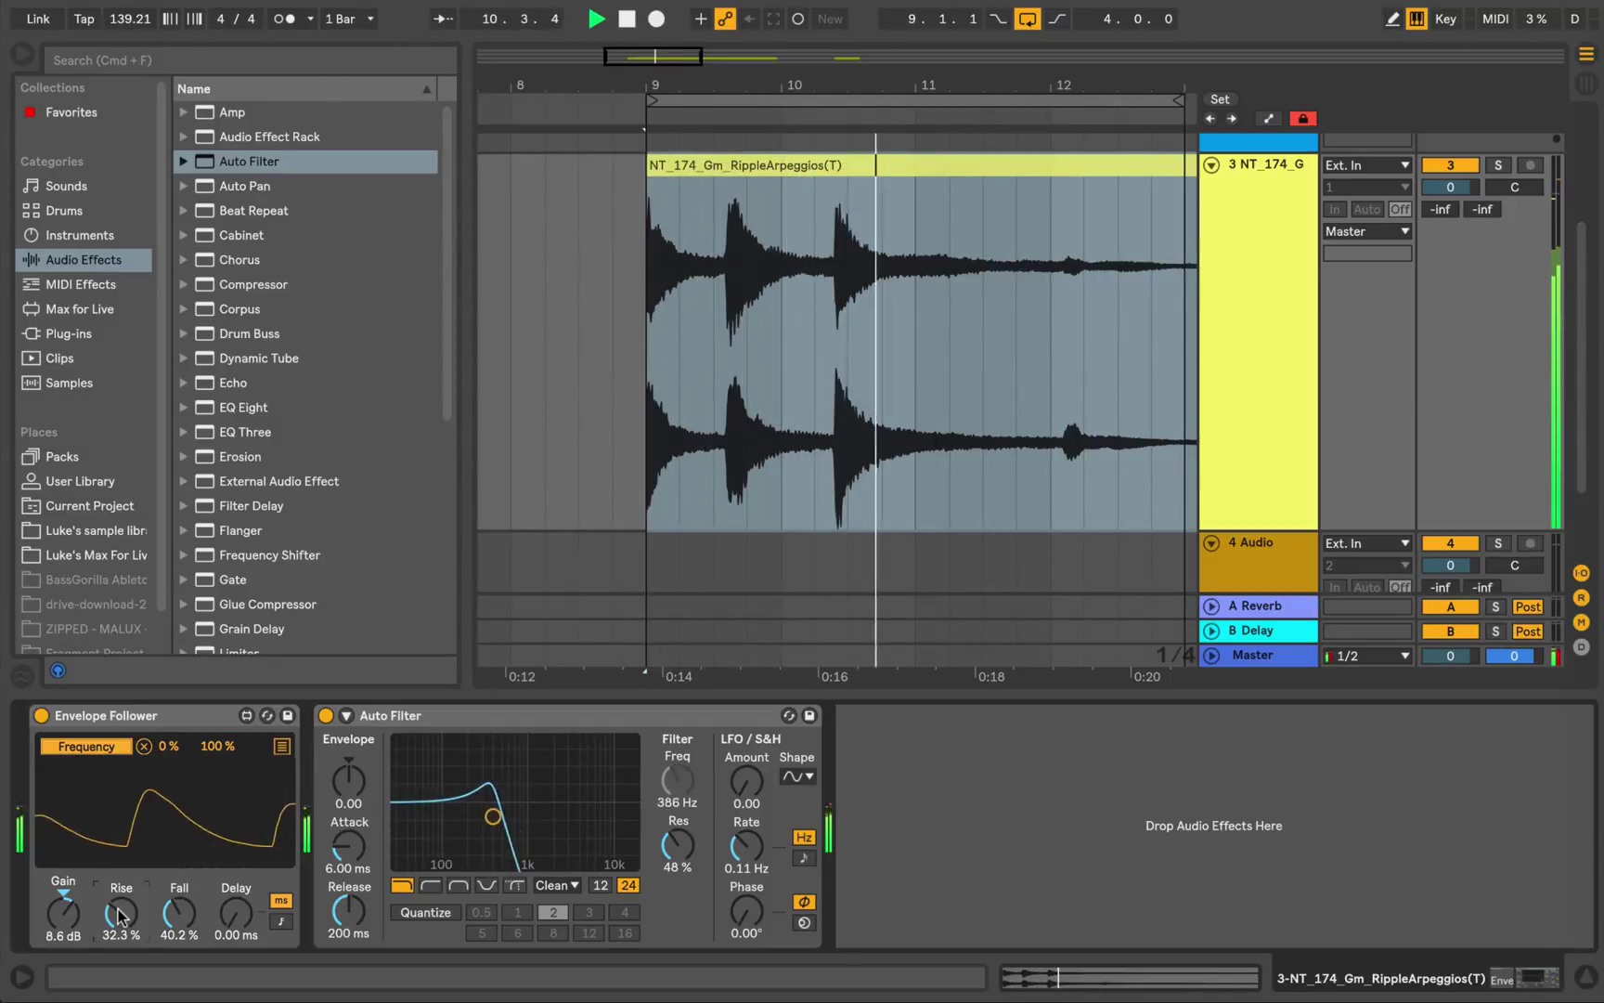
Step: Set the Envelope Follower's delay to 217 ms and the frequency mapping's minimum to 26%, listening to the loop
drag(236, 913, 247, 854)
key(space)
key(space)
drag(160, 752, 161, 728)
key(space)
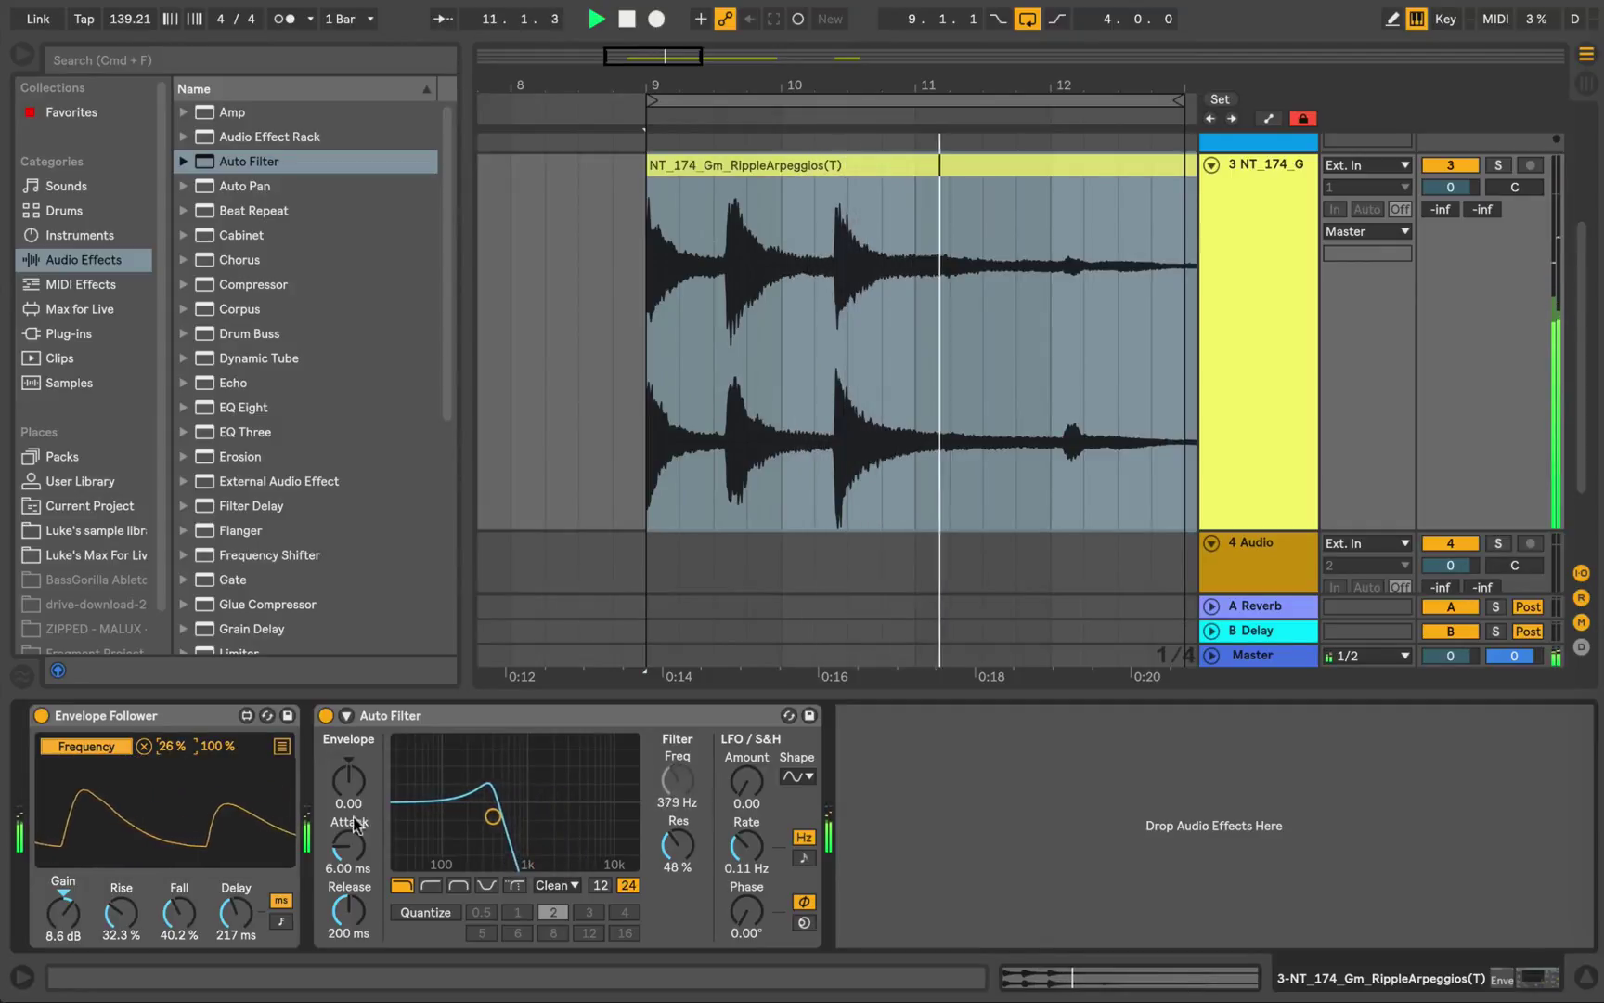
Step: Lower the Auto Filter's resonance to 36% and play the loop
drag(676, 826, 675, 845)
key(space)
key(space)
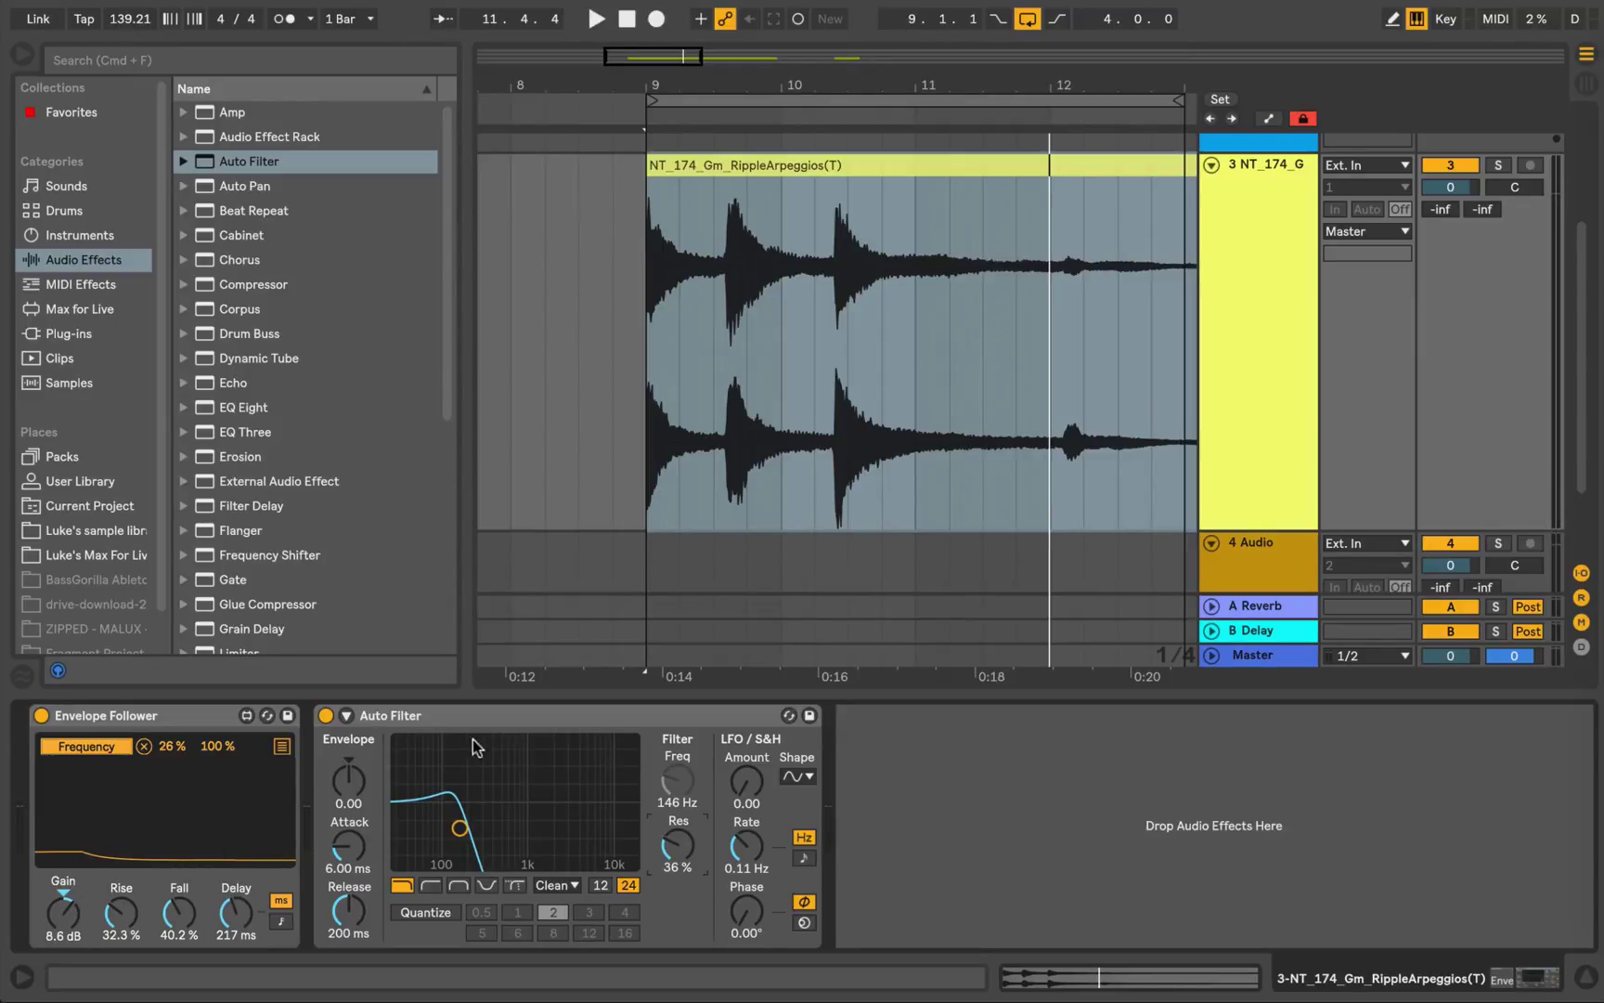
Step: Group the Envelope Follower and Auto Filter into an Audio Effect Rack, showing its chain list instead of the macros
click(433, 720)
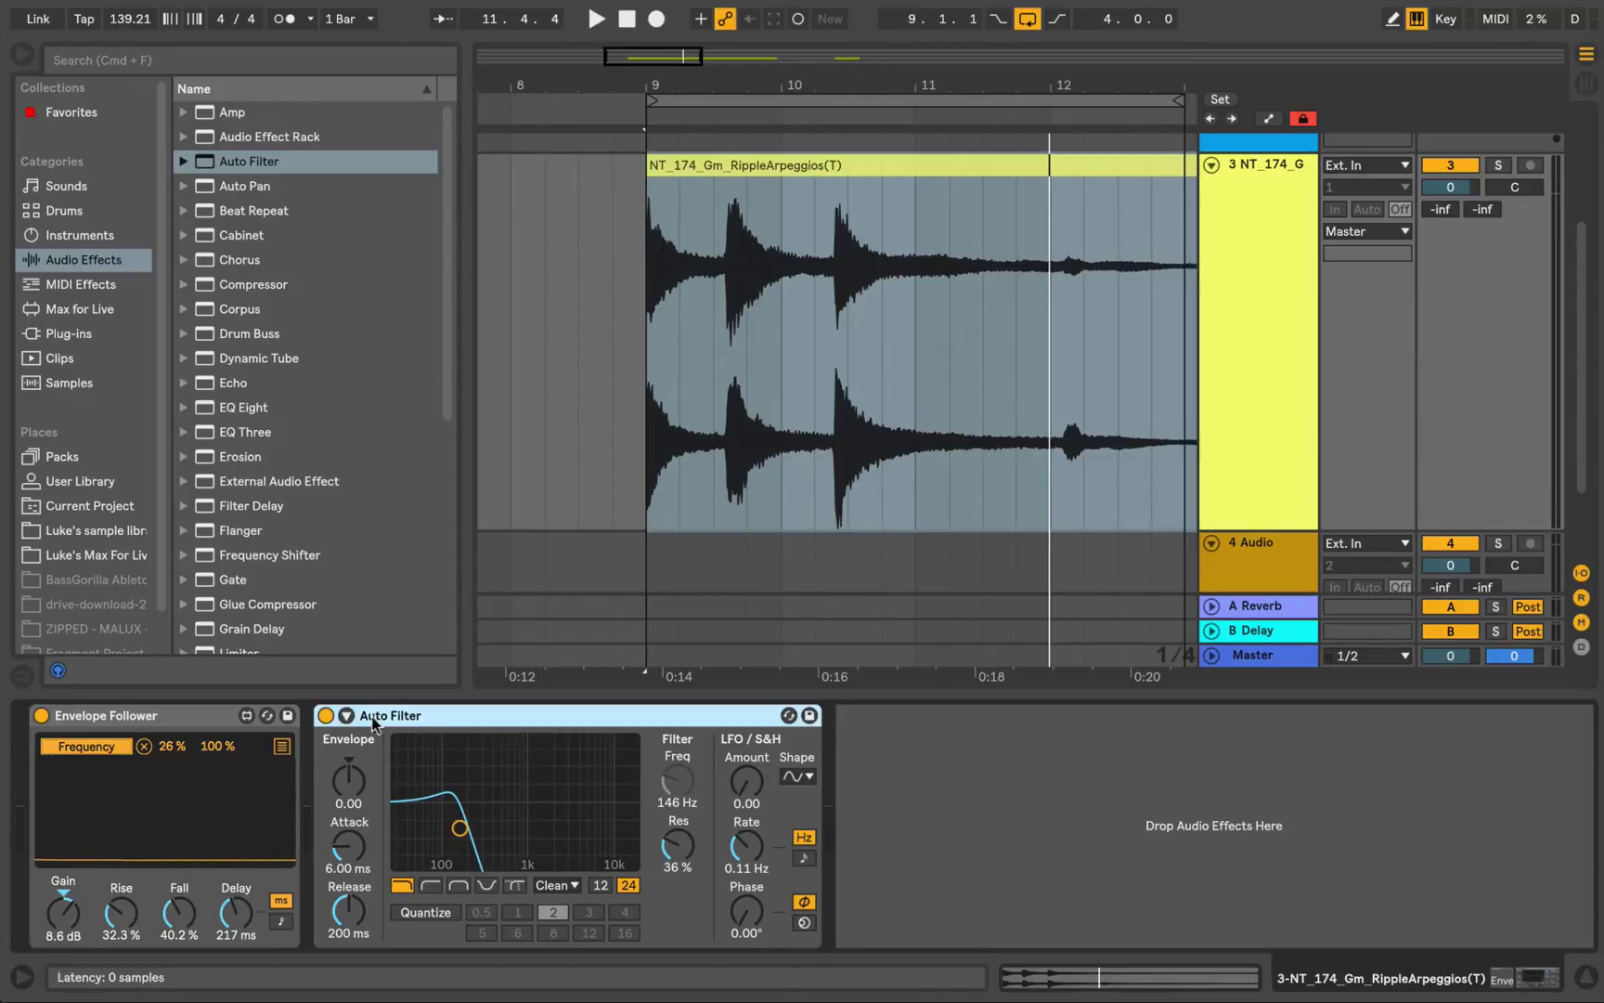
click(180, 721)
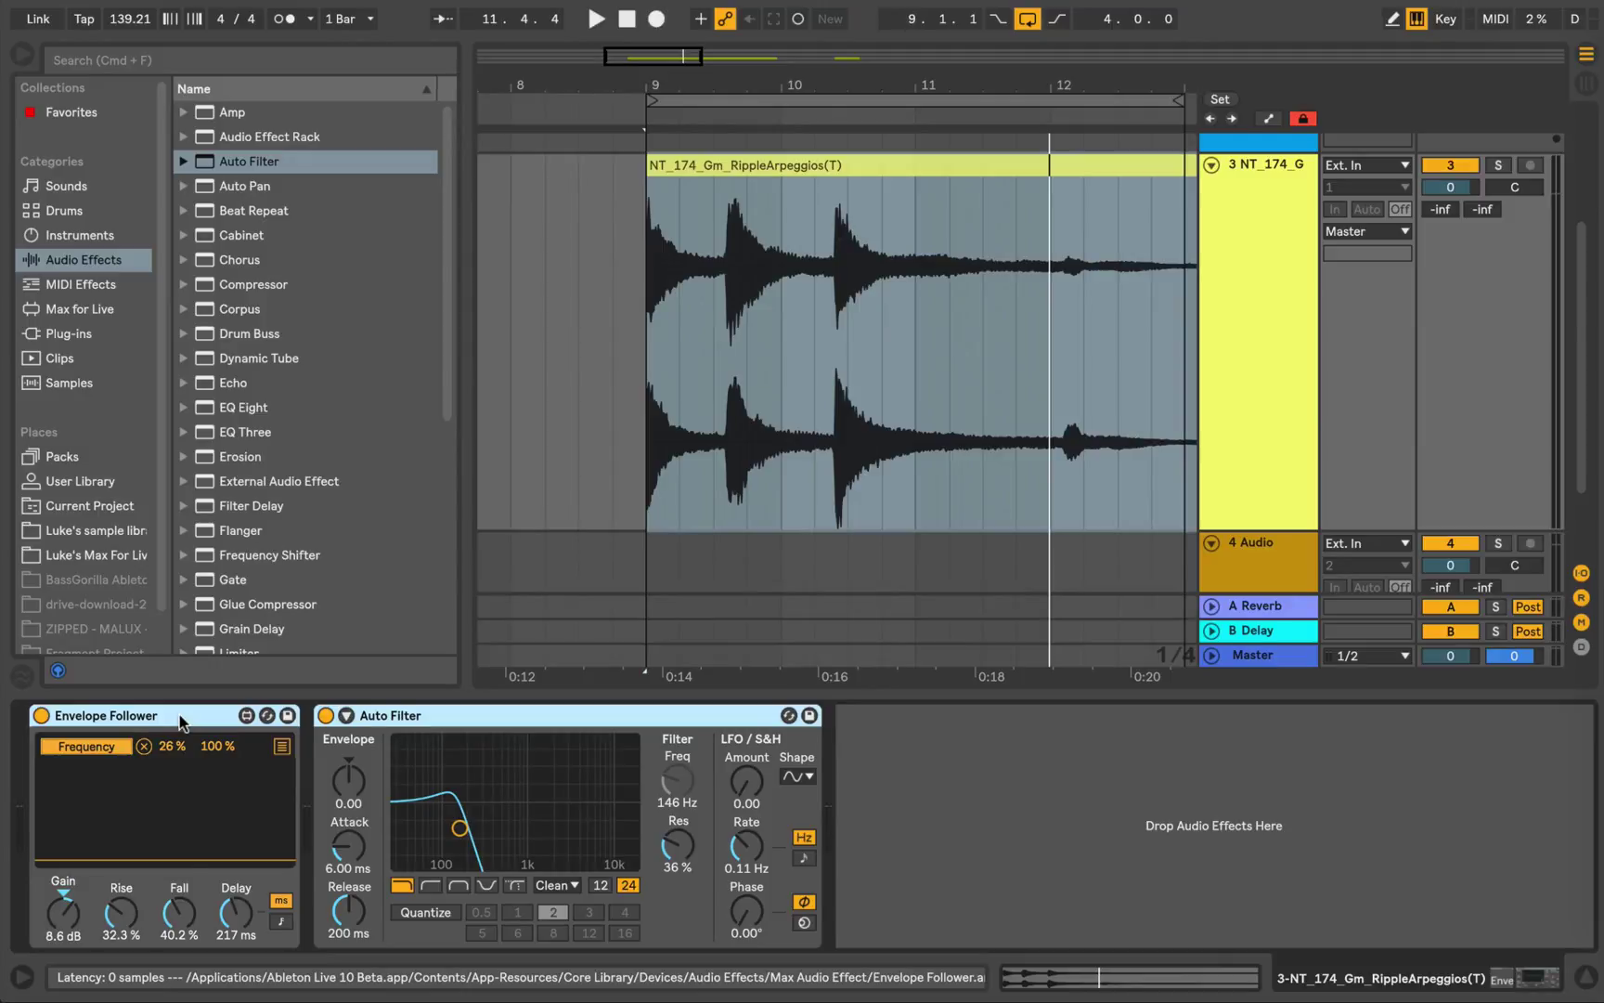
key(super+g)
click(43, 741)
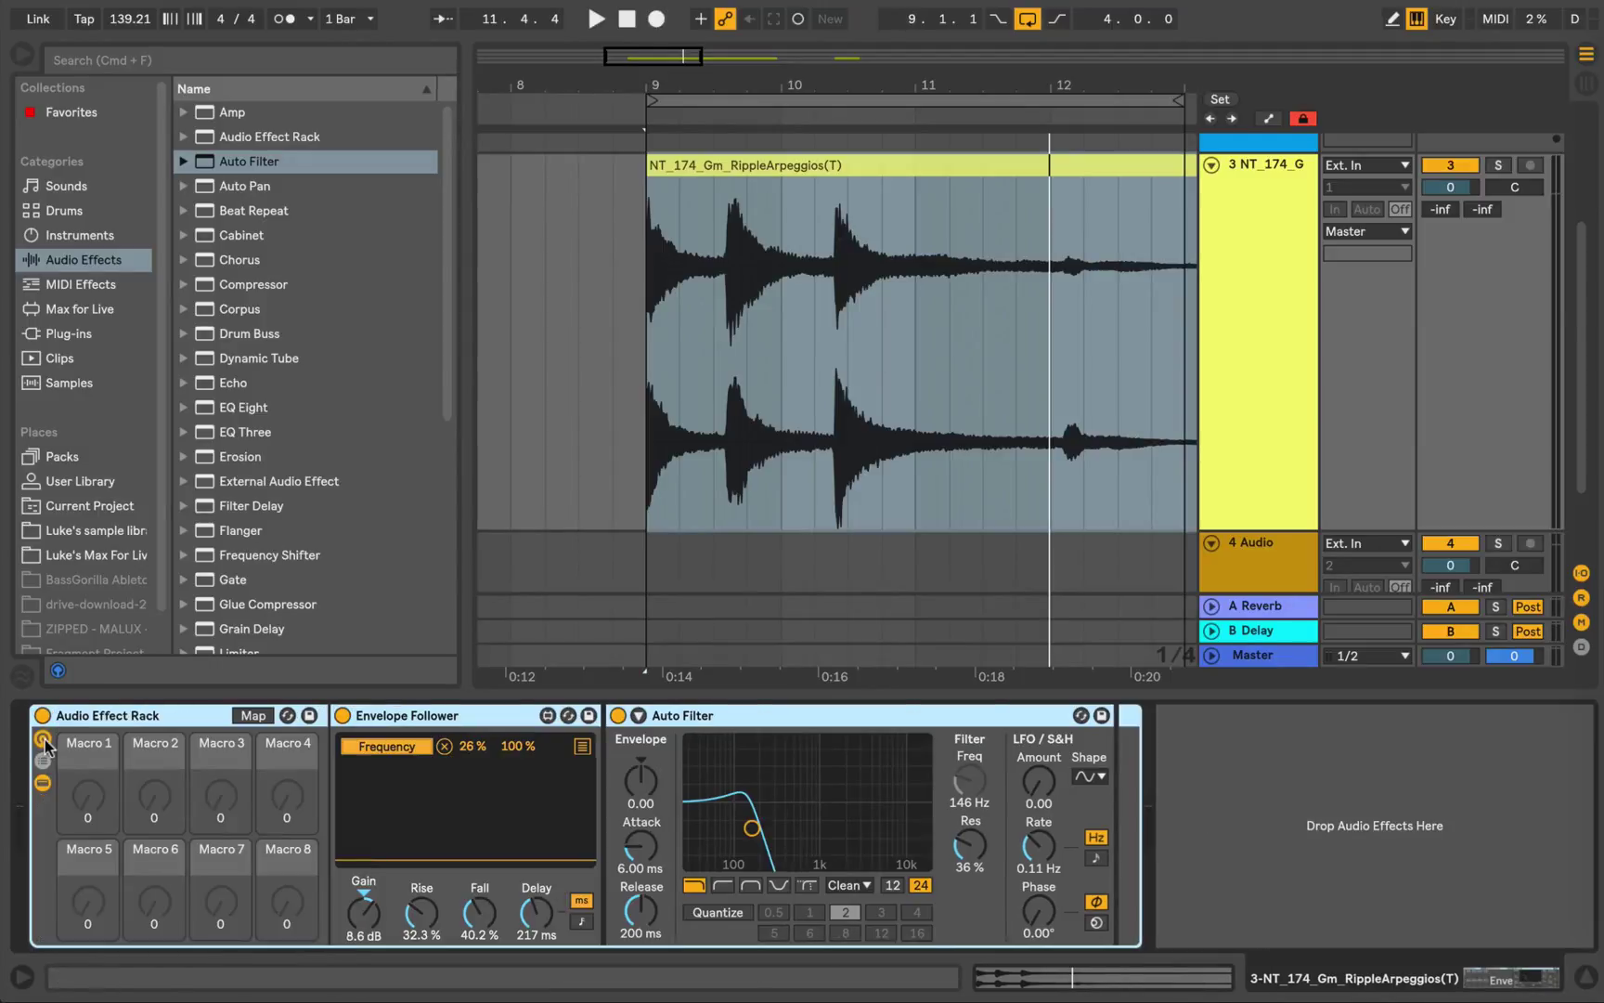
click(43, 742)
click(42, 761)
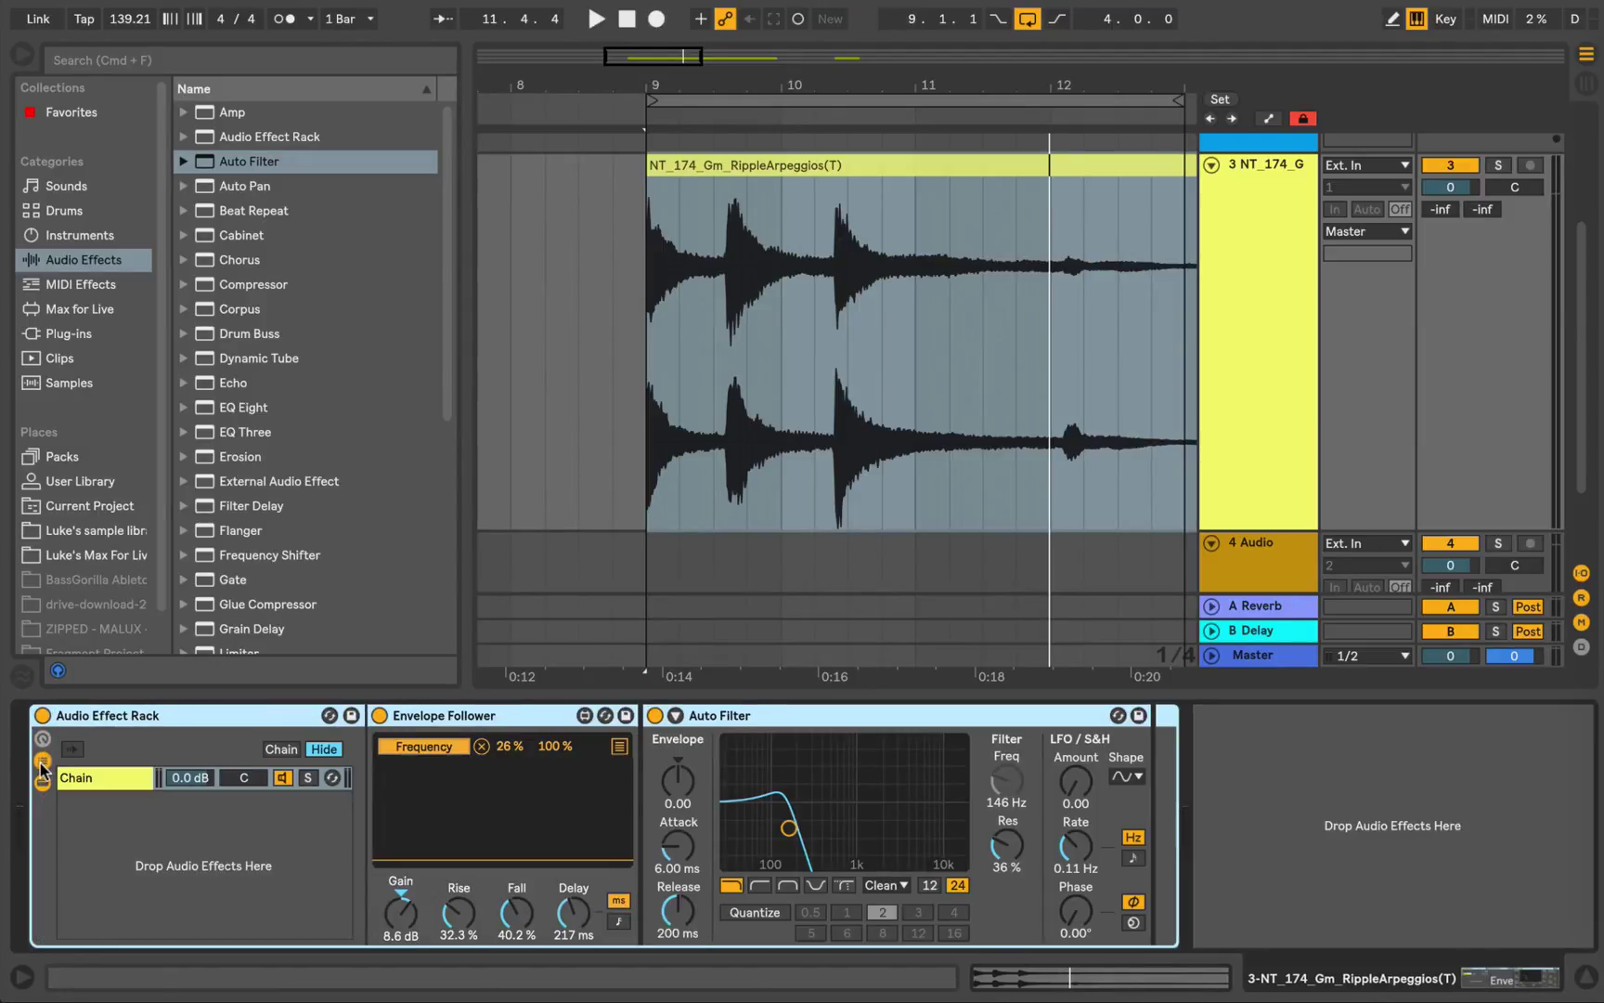
Step: Create a second, empty chain in the Audio Effect Rack
click(110, 840)
right_click(111, 842)
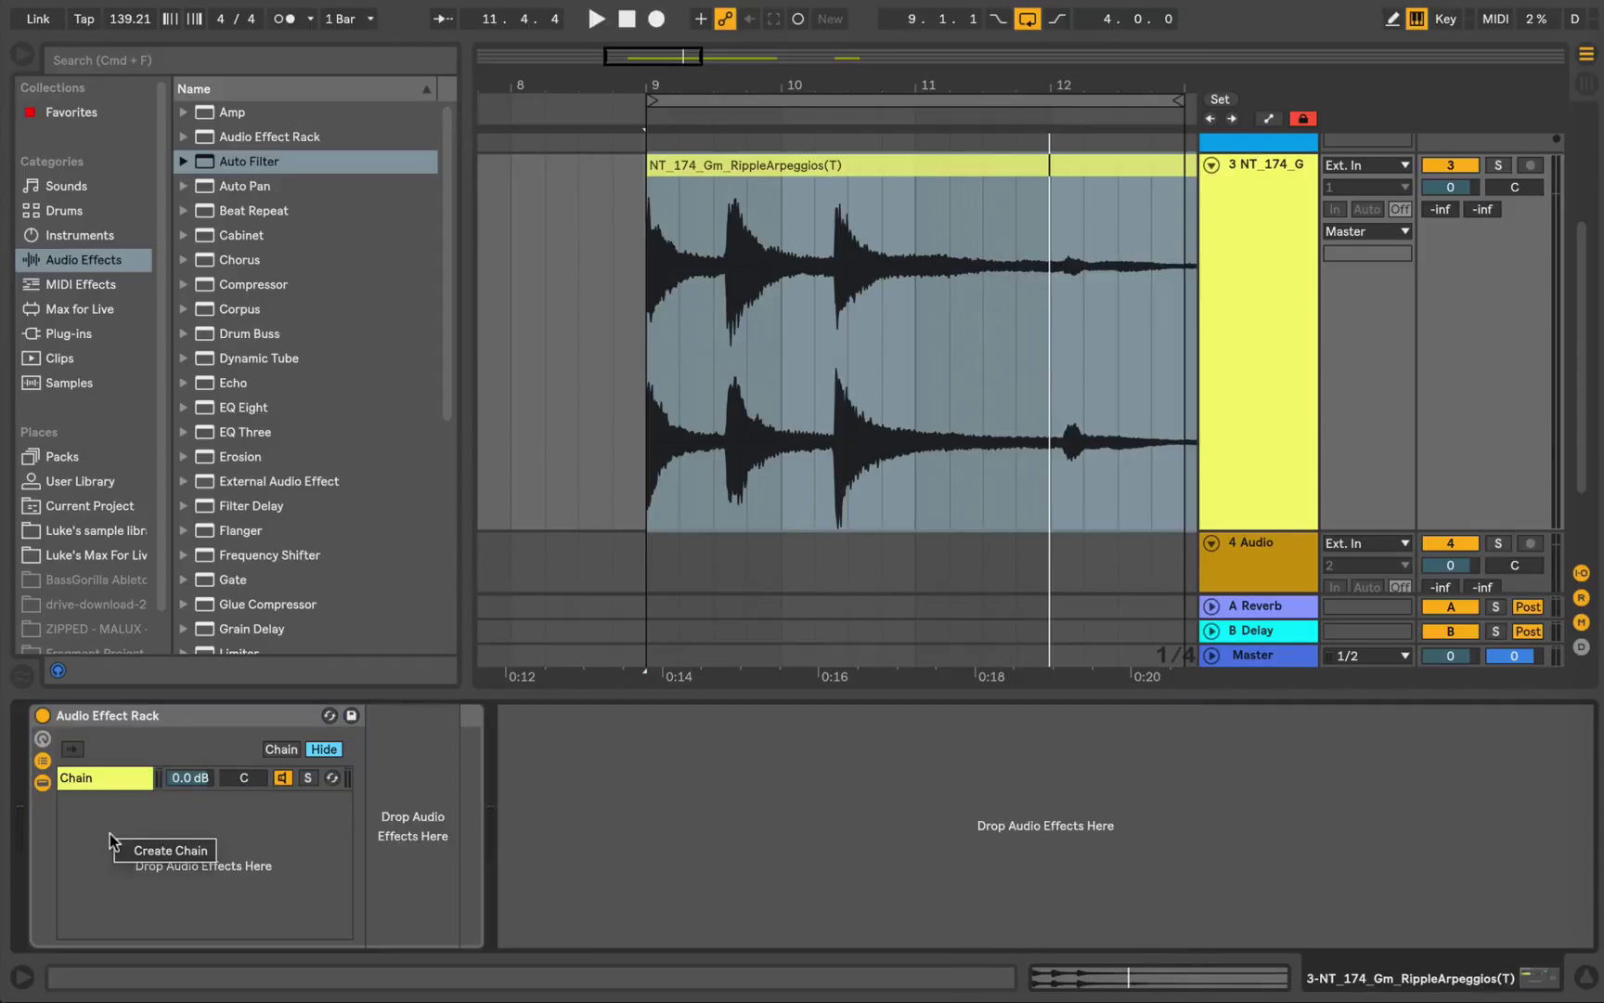
click(148, 852)
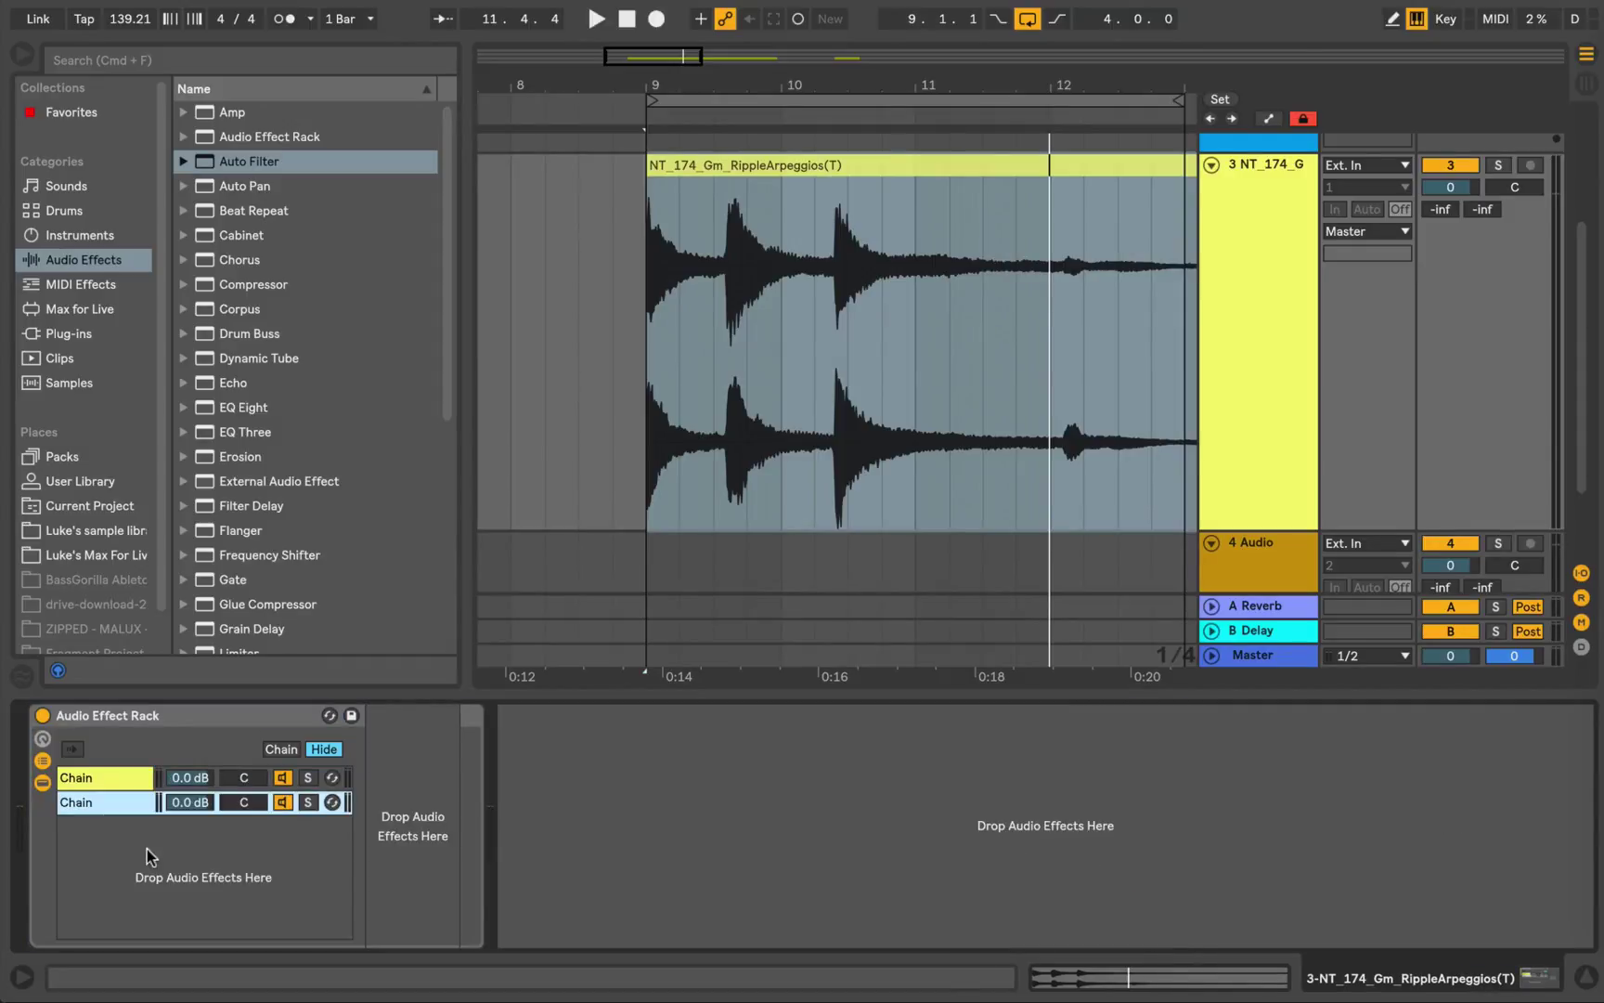
Step: Solo the new empty chain to listen to the dry signal, then turn its solo off
click(309, 801)
key(space)
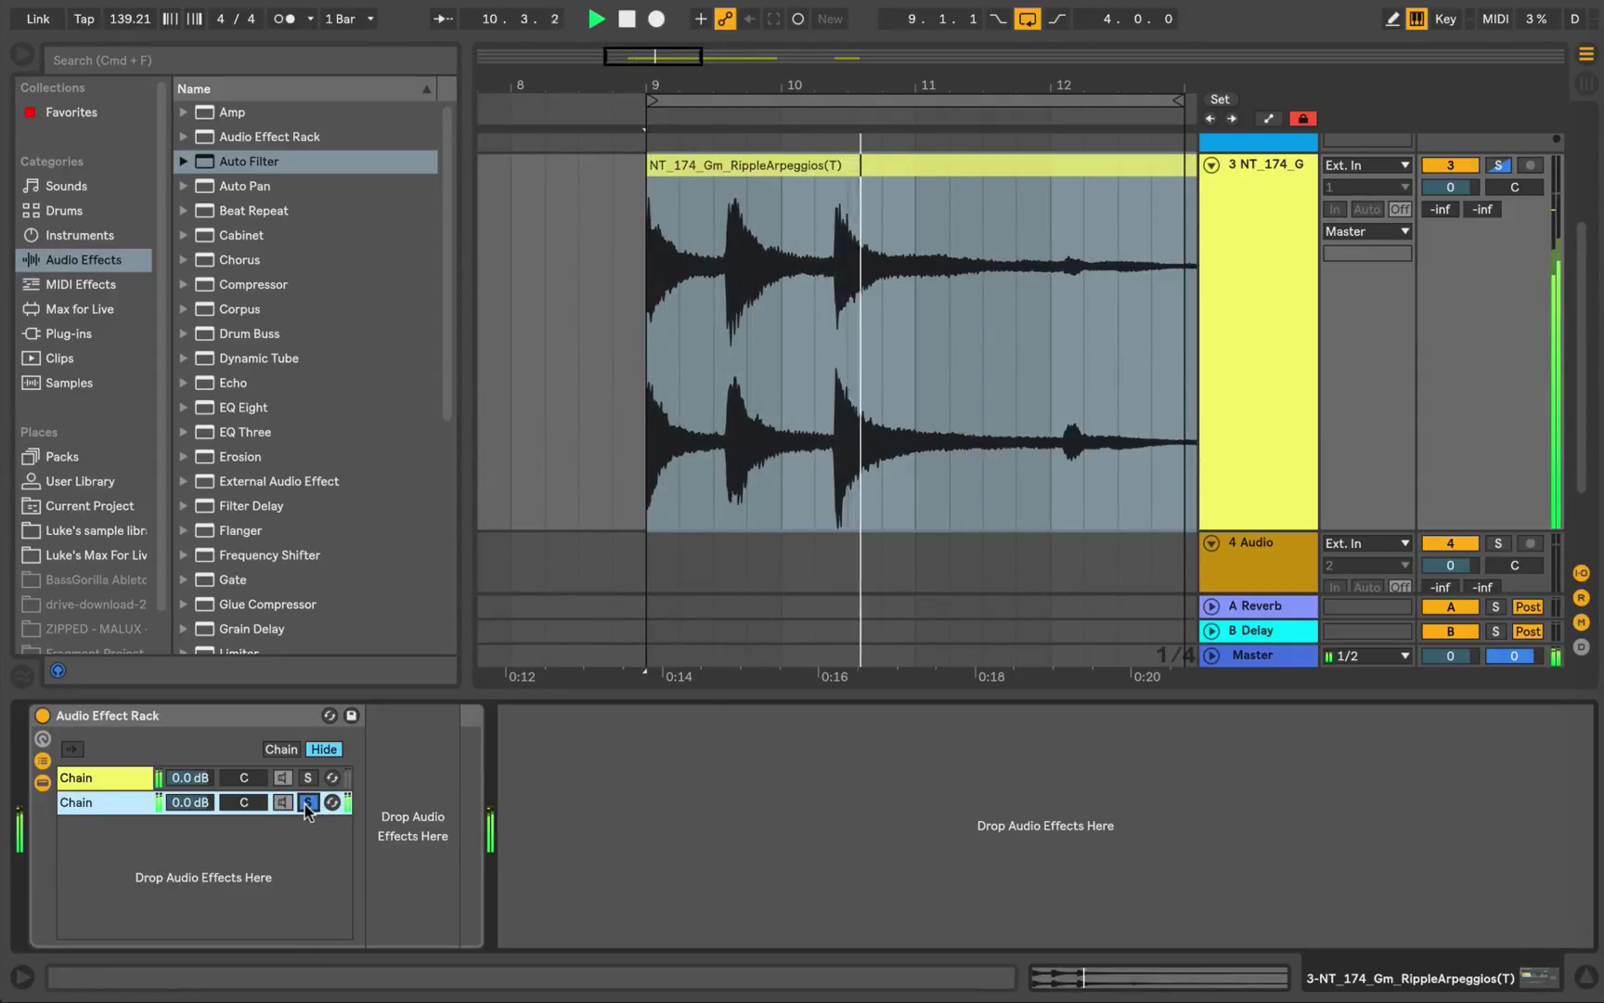
click(307, 802)
Step: Pull the dry chain's volume fully down during playback, then blend it back in at -7.4 dB
drag(190, 804, 190, 910)
key(space)
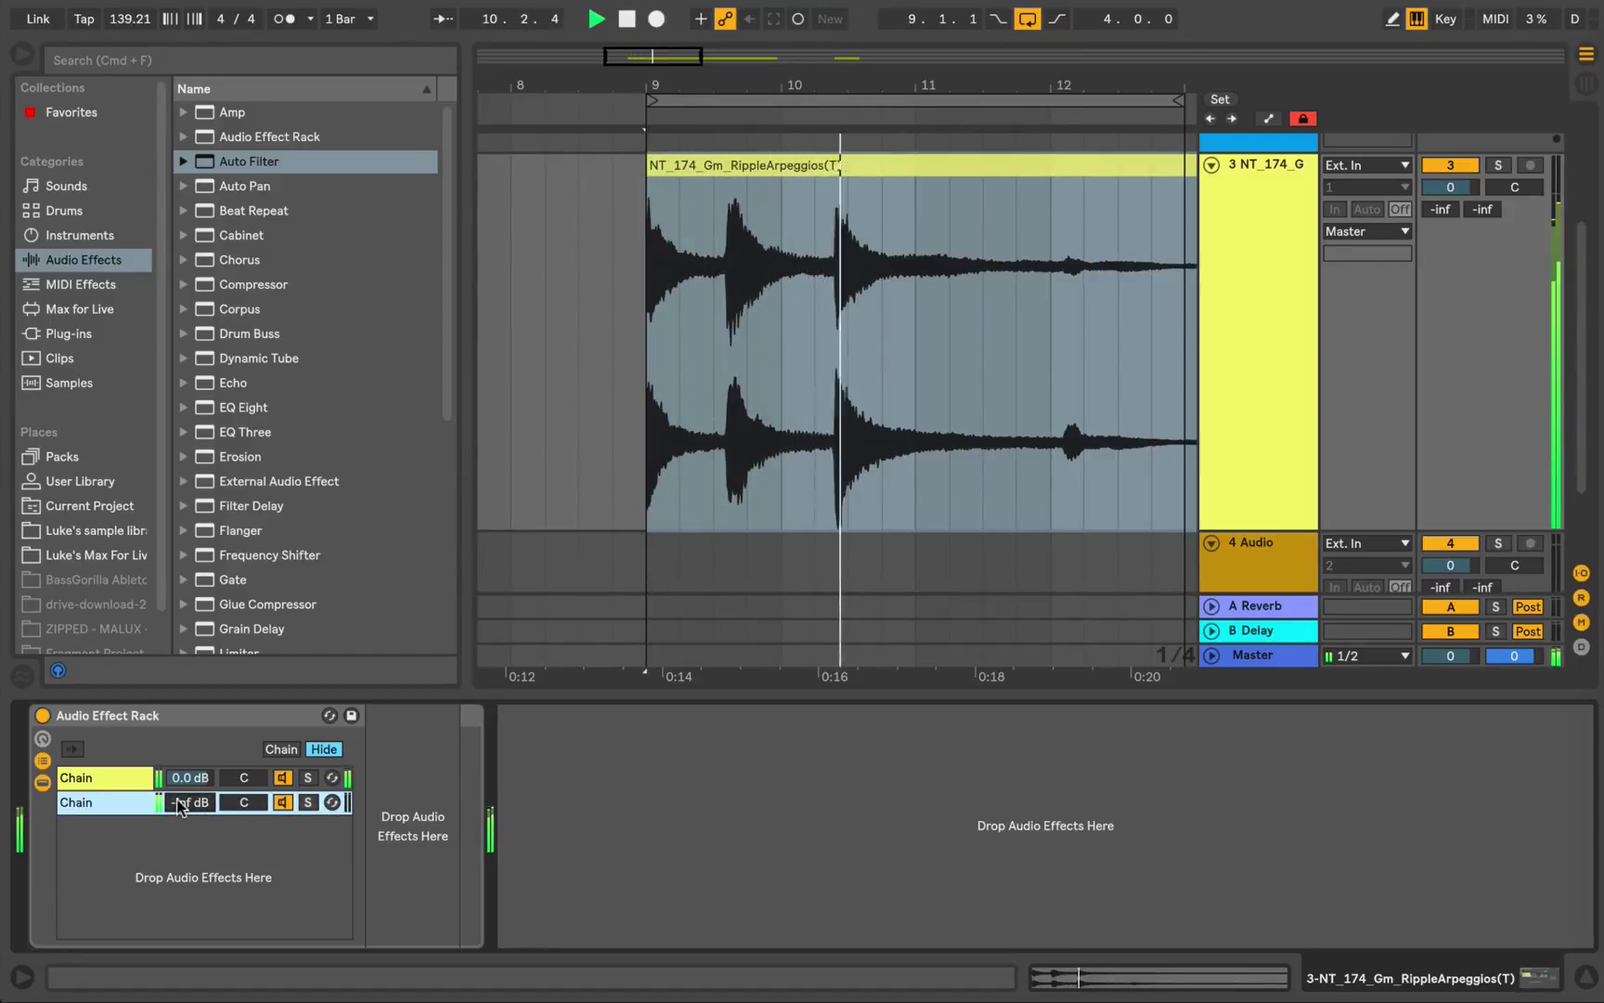
key(space)
drag(189, 802, 189, 786)
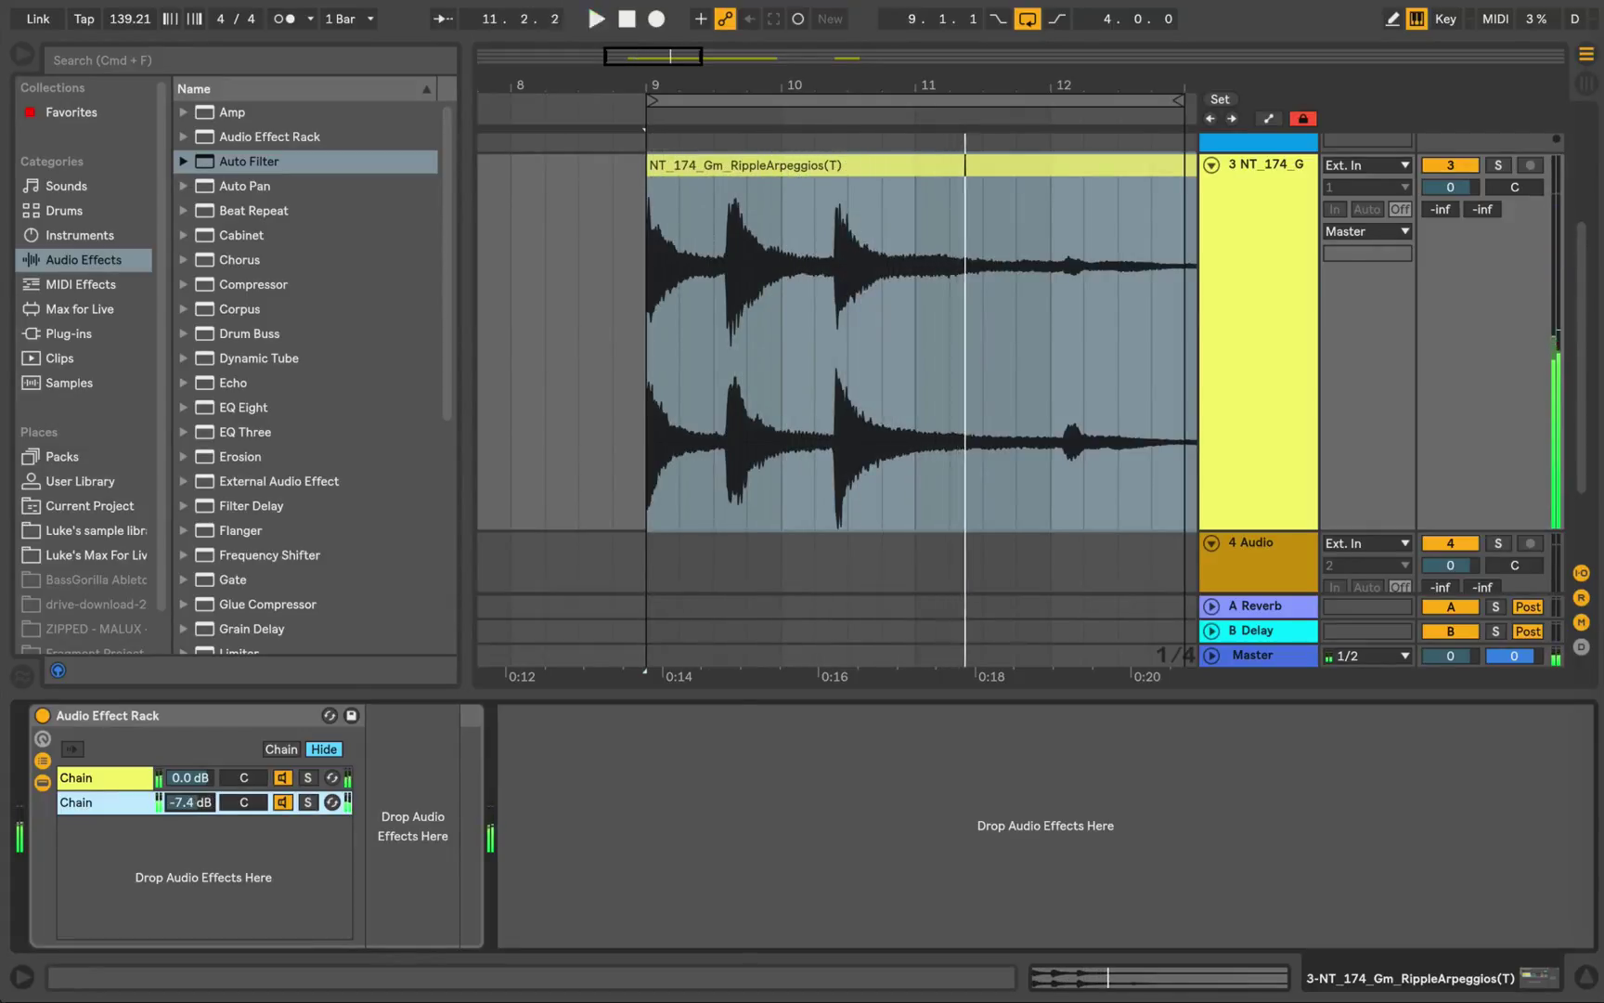
Step: Raise the dry chain's volume to -3.7 dB during playback, then switch off and fold the Audio Effect Rack
key(space)
drag(178, 802, 178, 808)
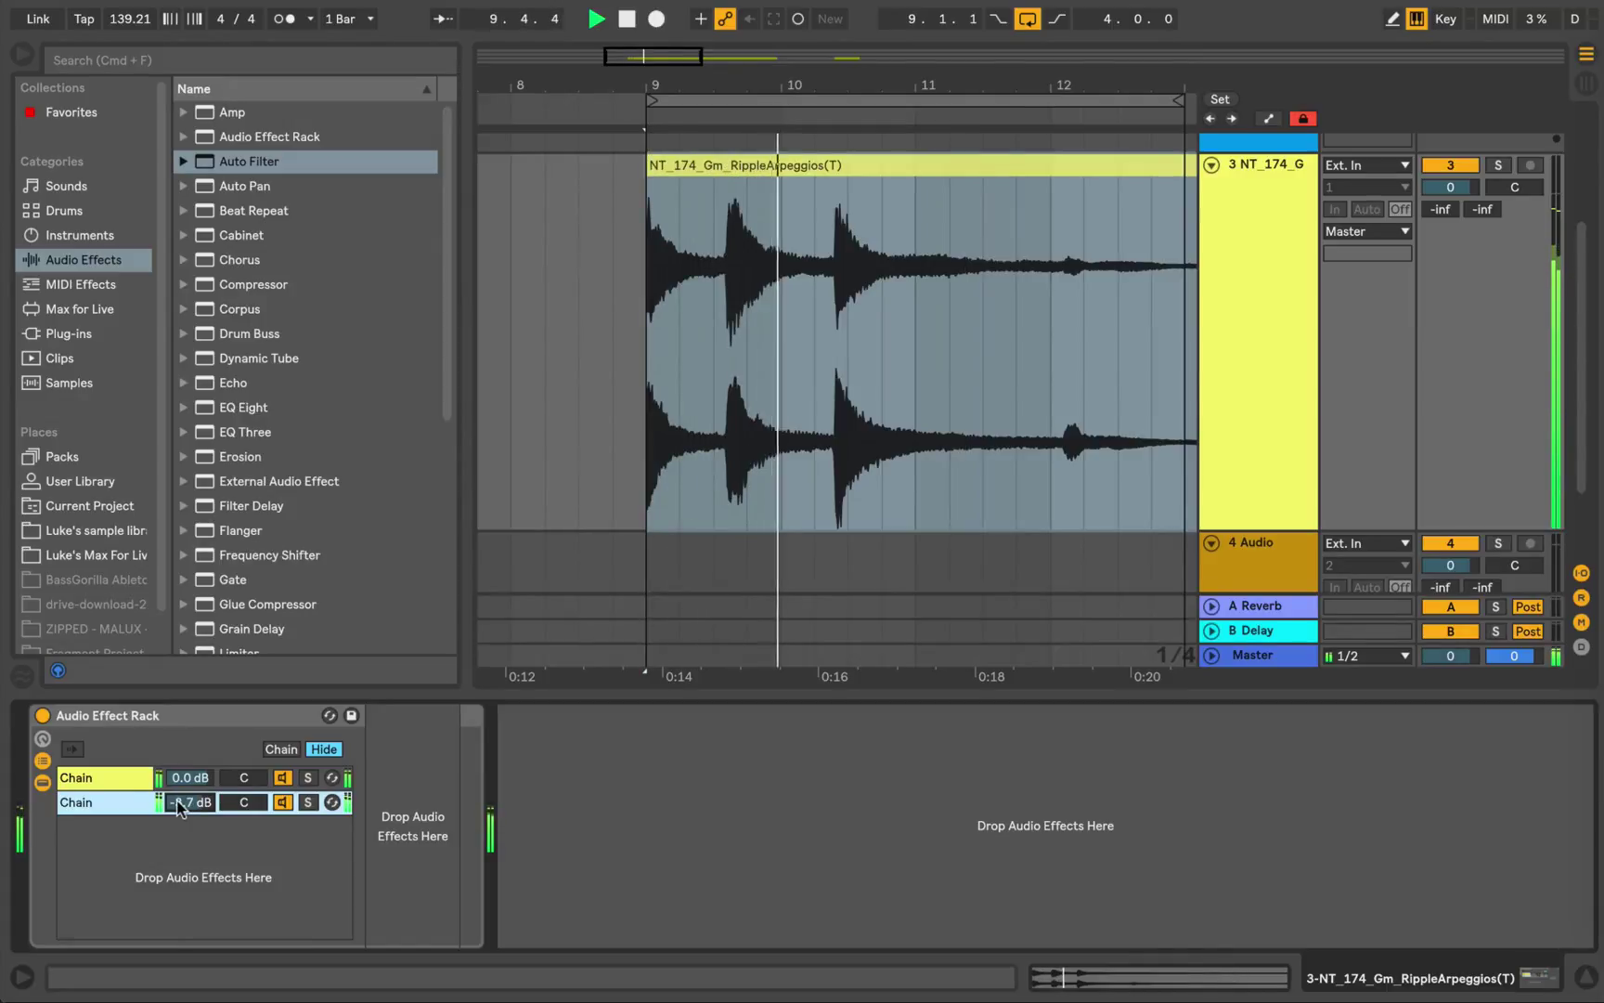
click(106, 776)
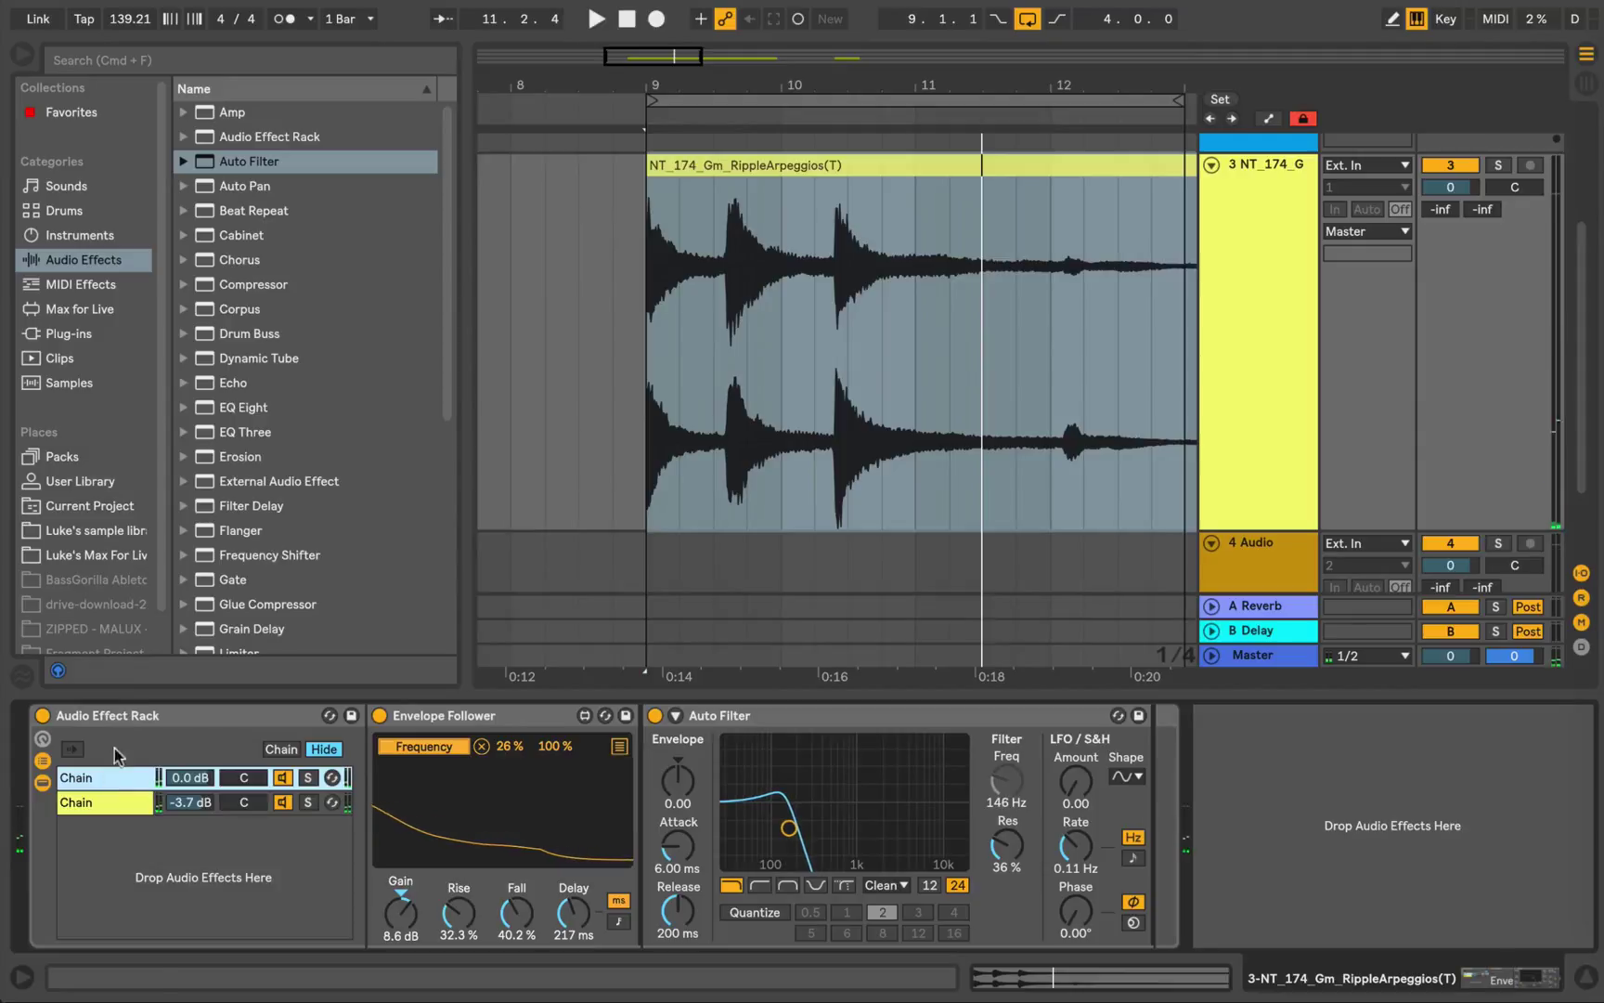
double_click(88, 716)
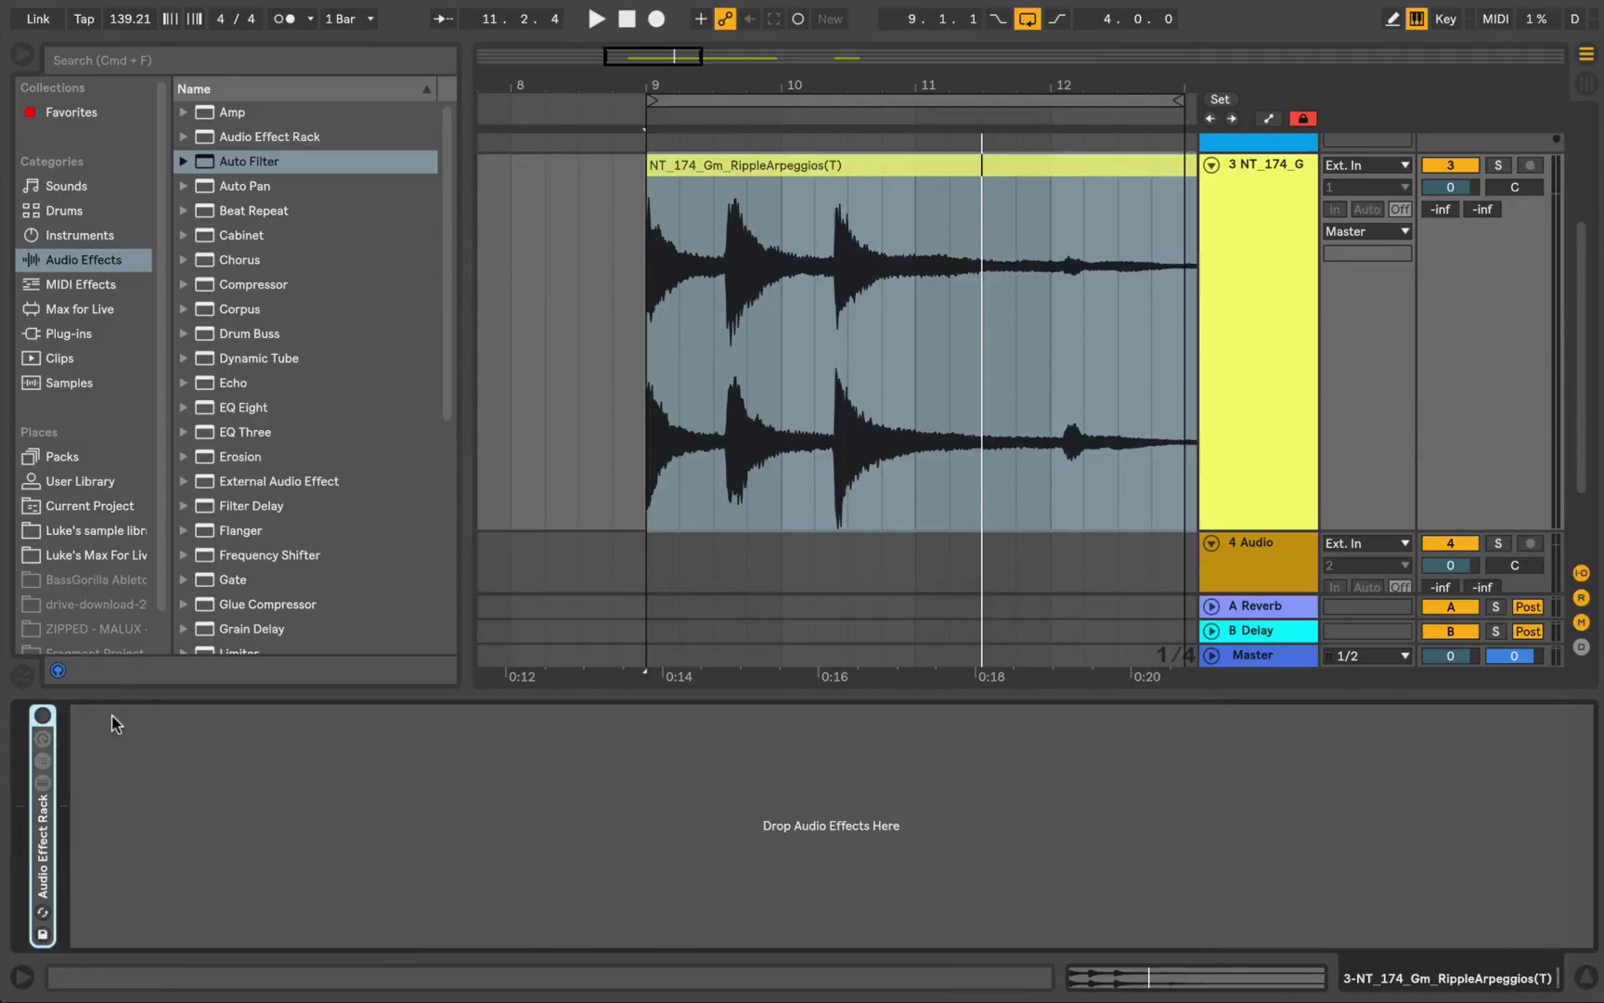
Step: Search the Max for Live devices for "env" and add a new Envelope Follower after the folded rack
click(65, 309)
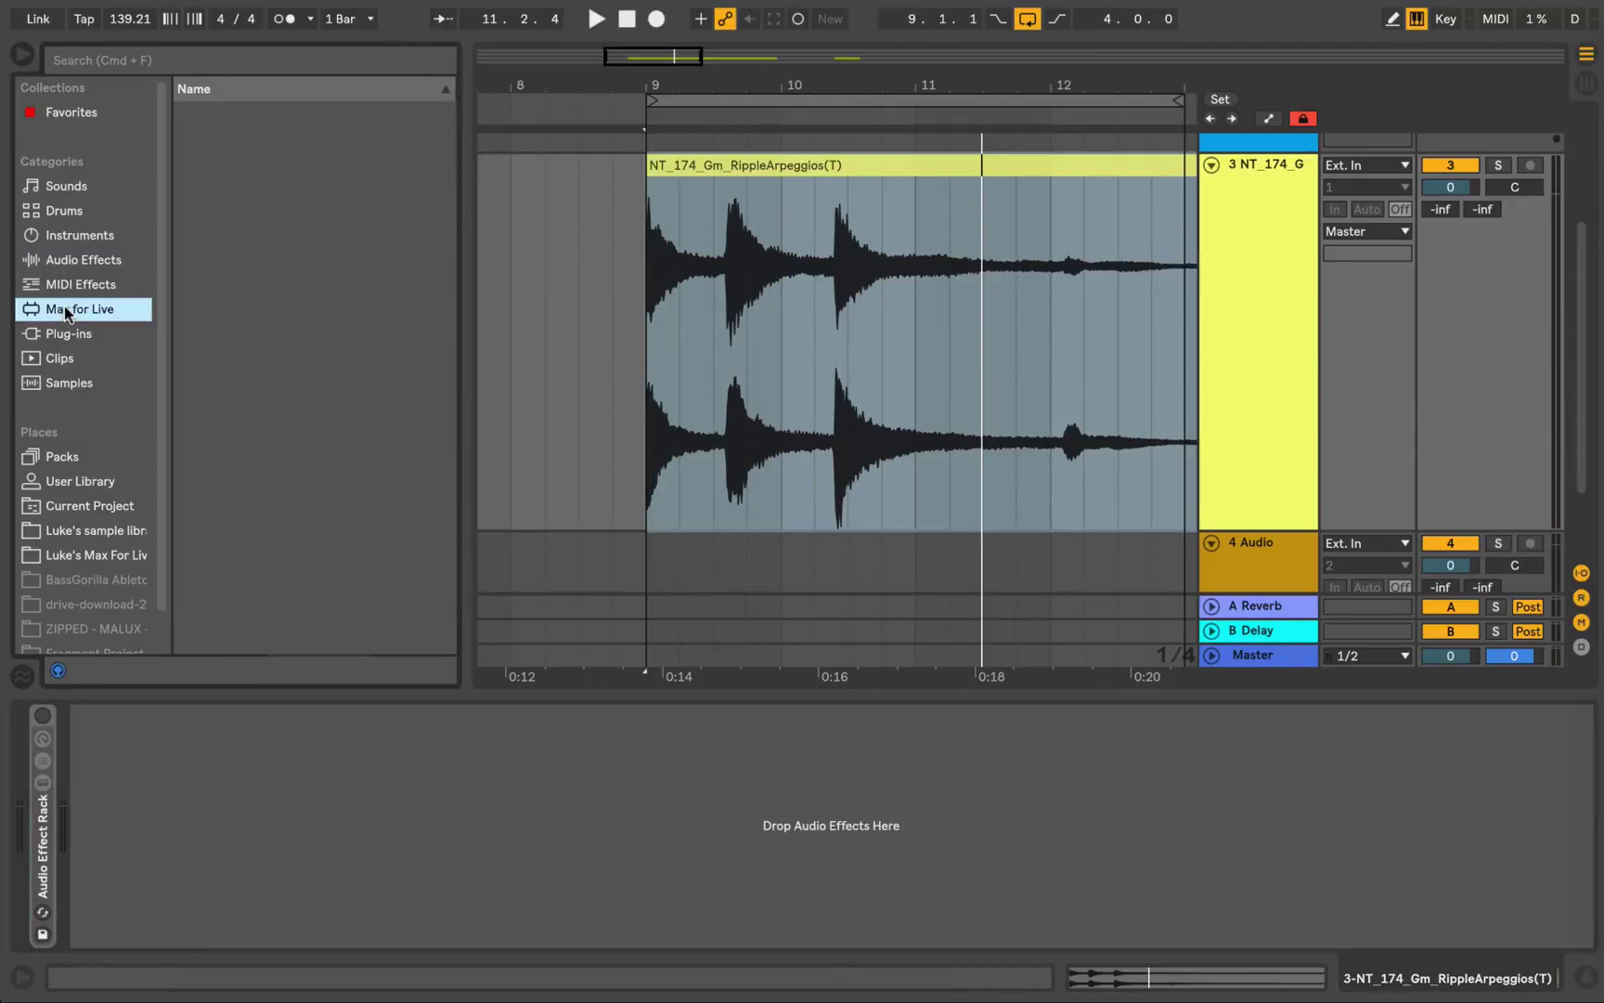
click(78, 61)
text(env)
double_click(285, 140)
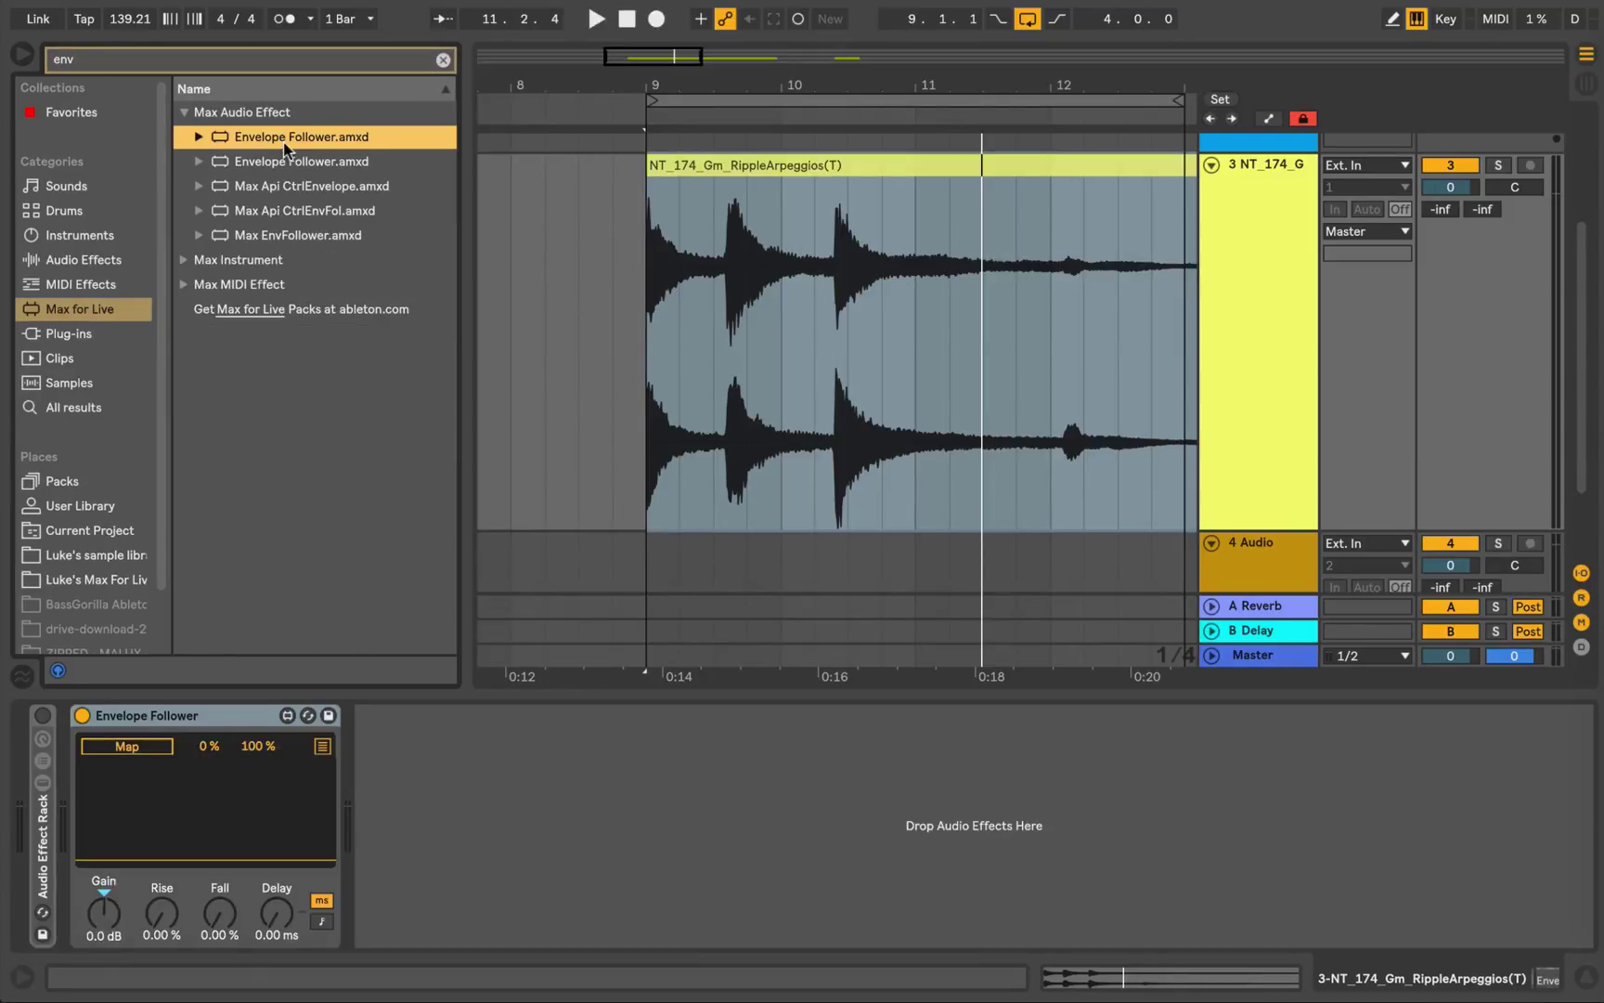
Step: Clear the browser search and add a Simple Delay from the audio effects after the new Envelope Follower
click(395, 845)
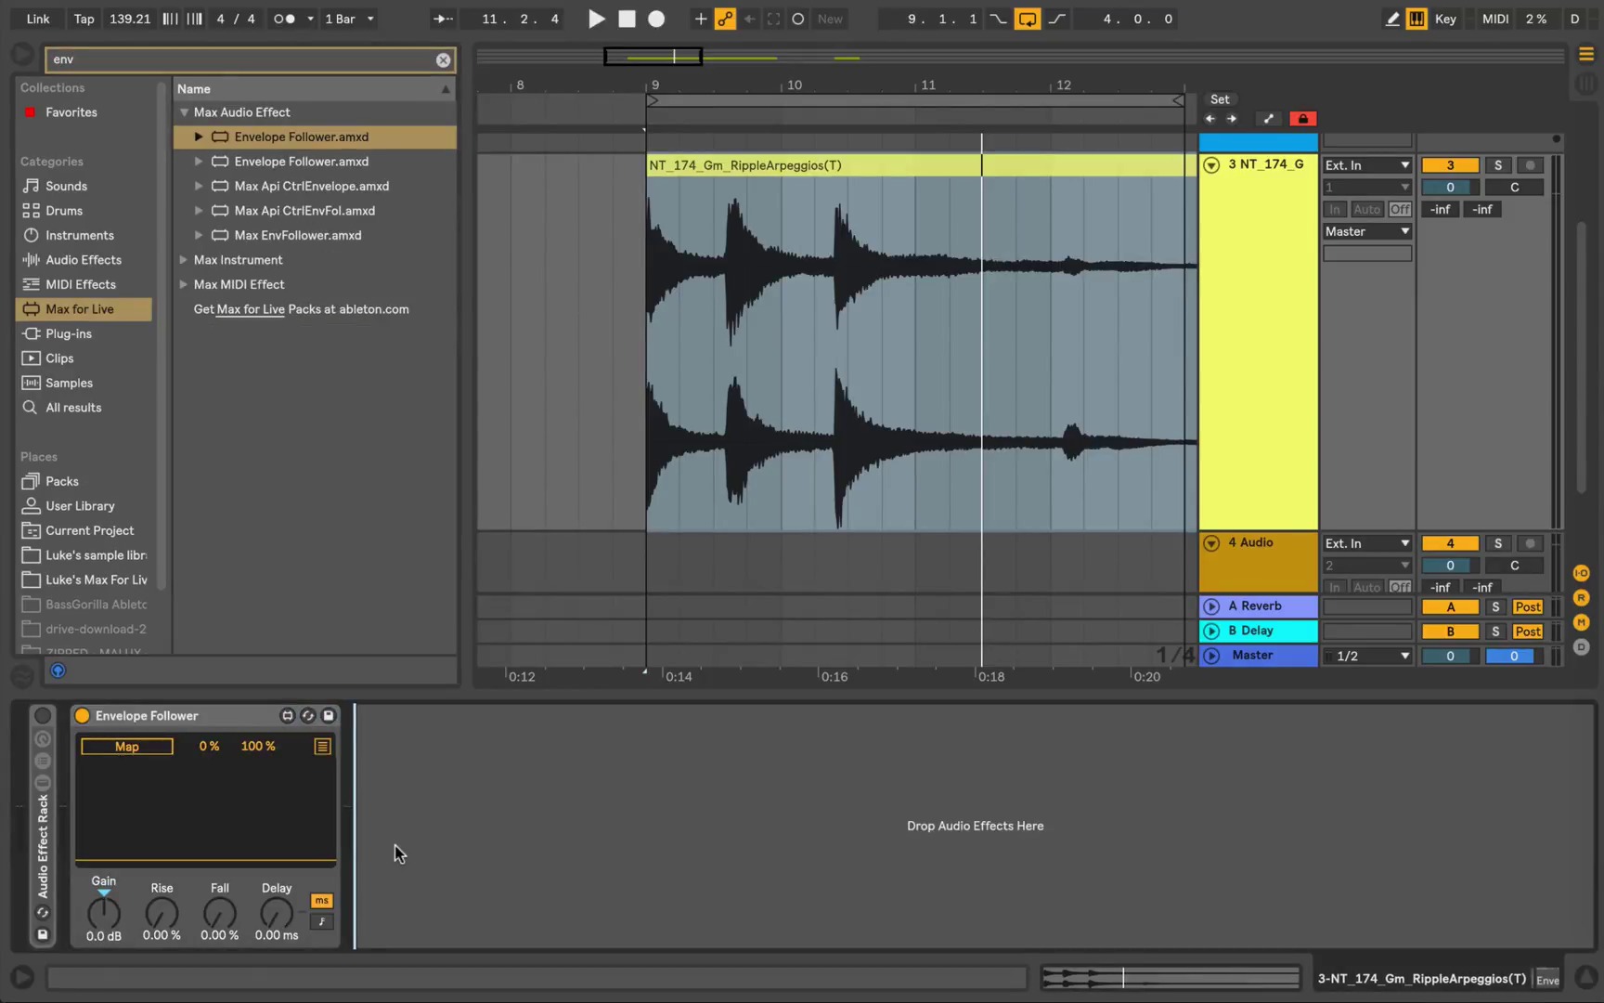
click(83, 262)
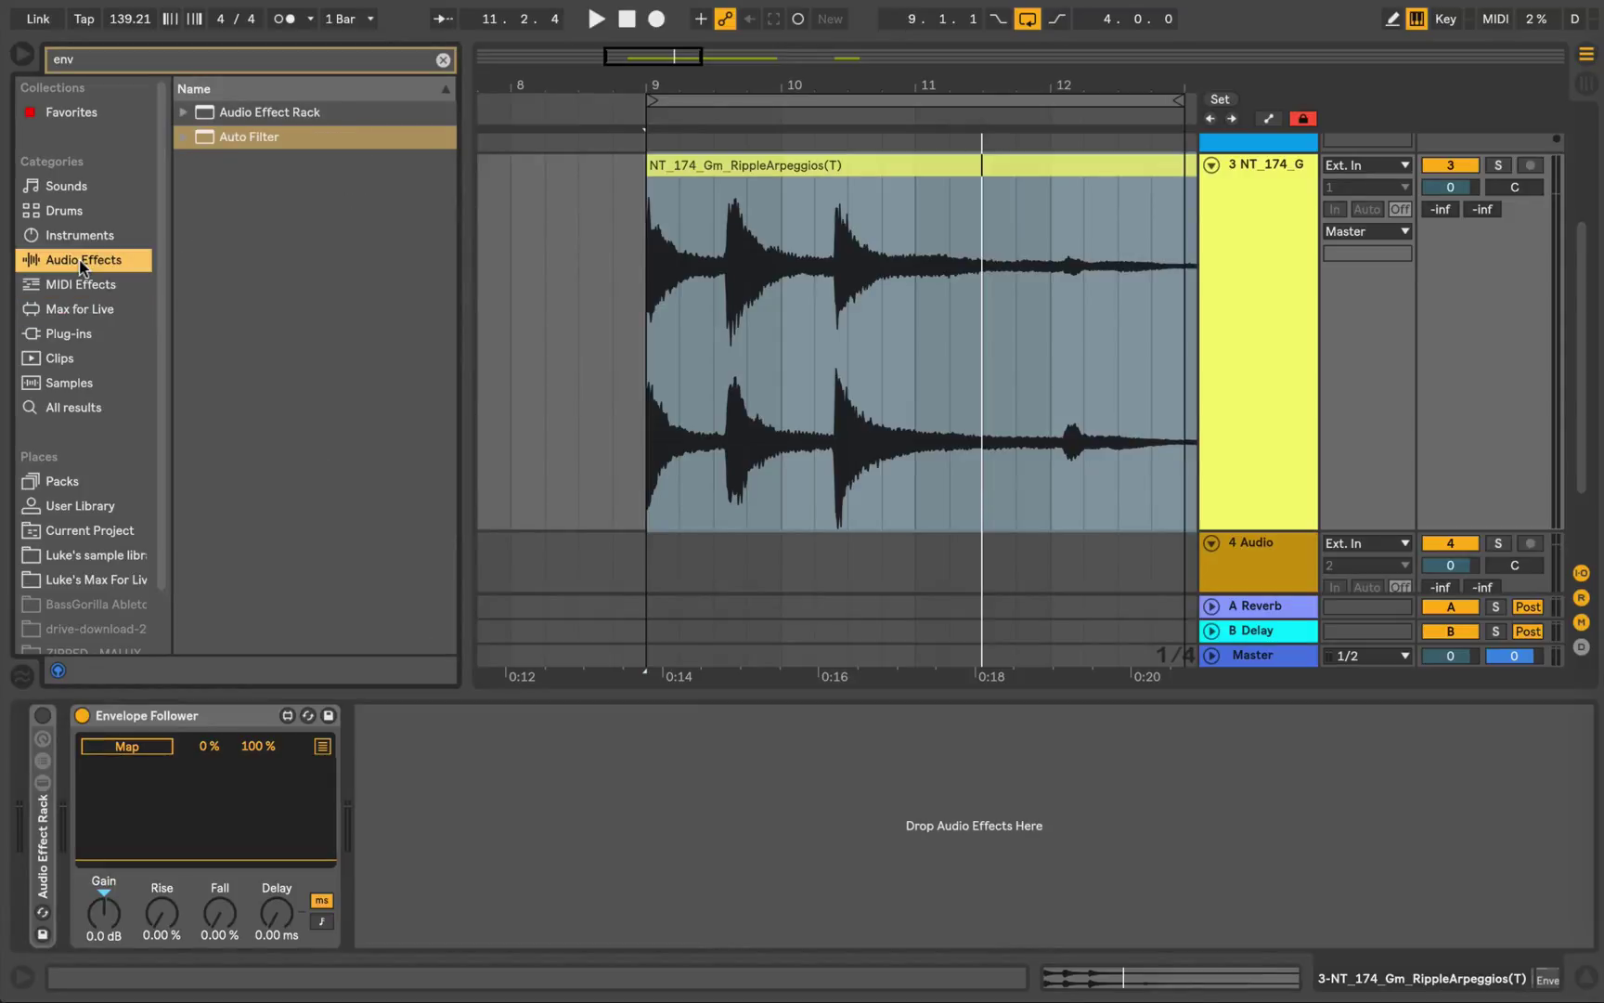
double_click(61, 59)
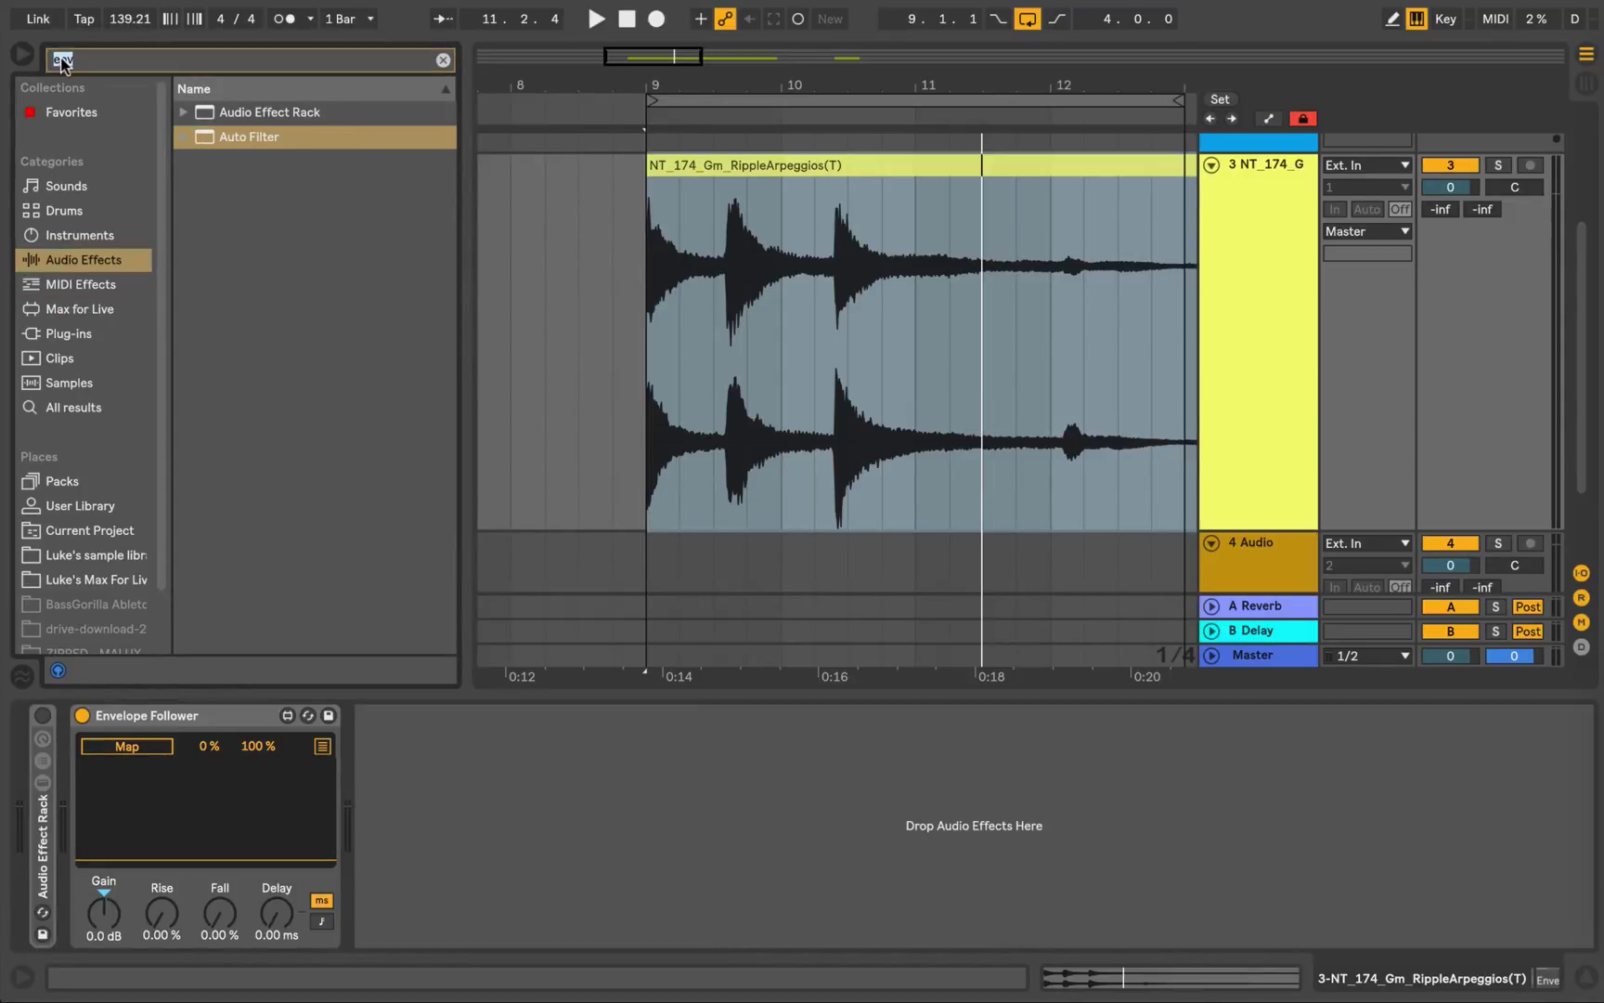
key(BackSpace)
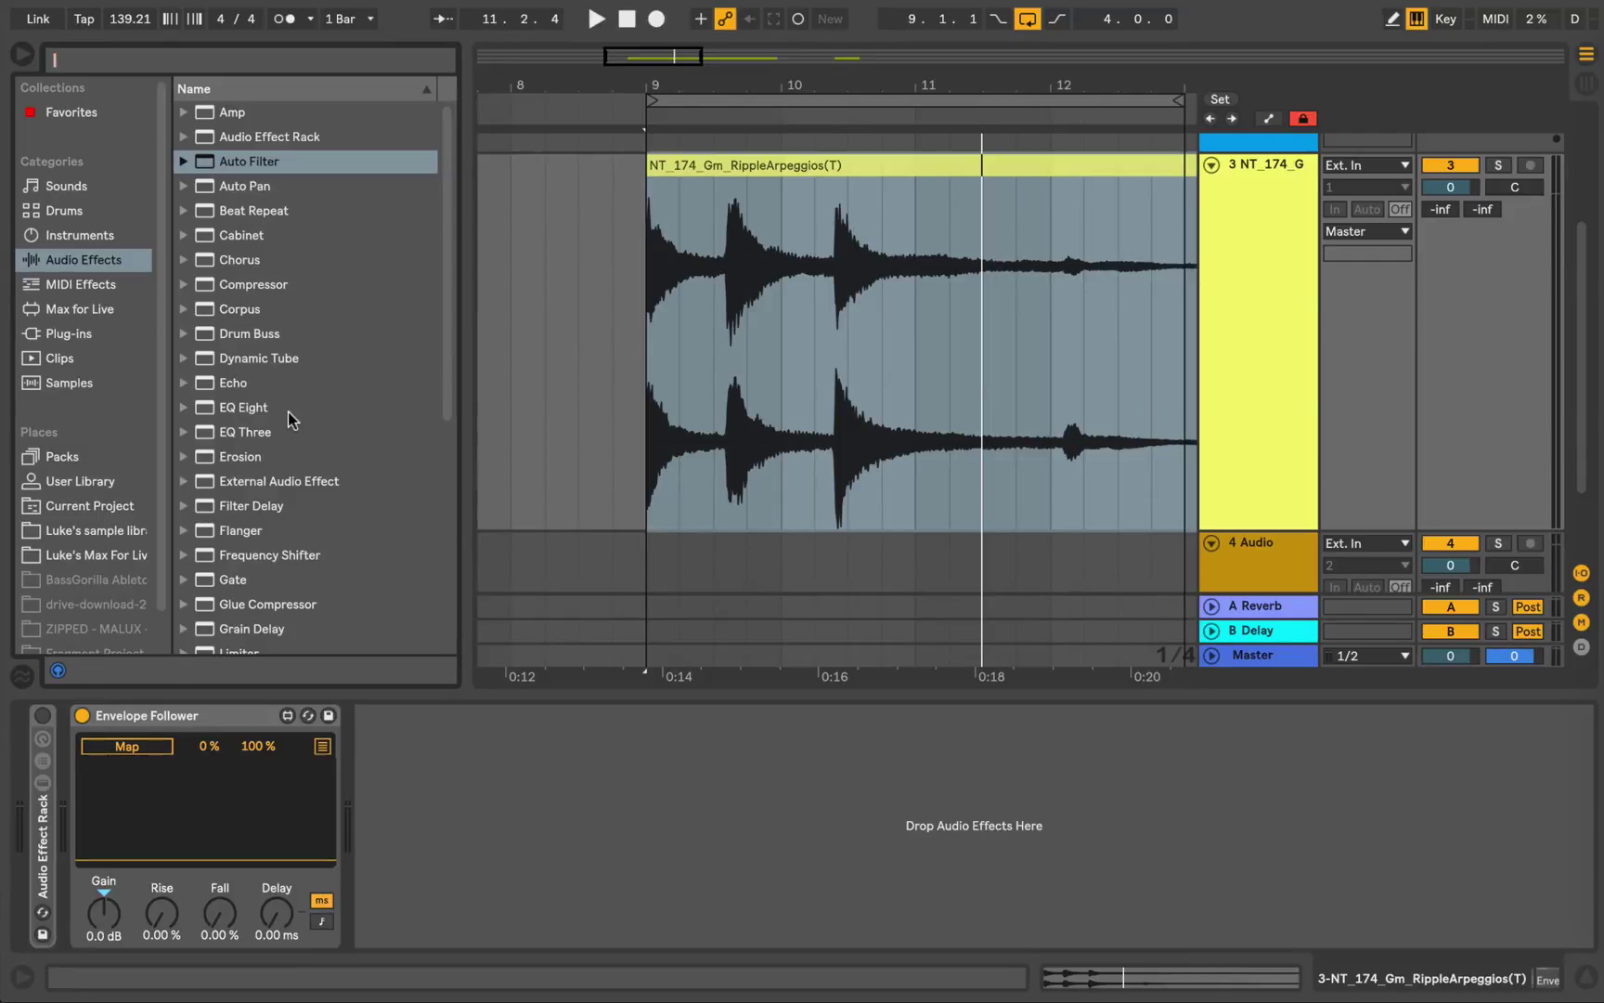
scroll(288, 411, down, 8)
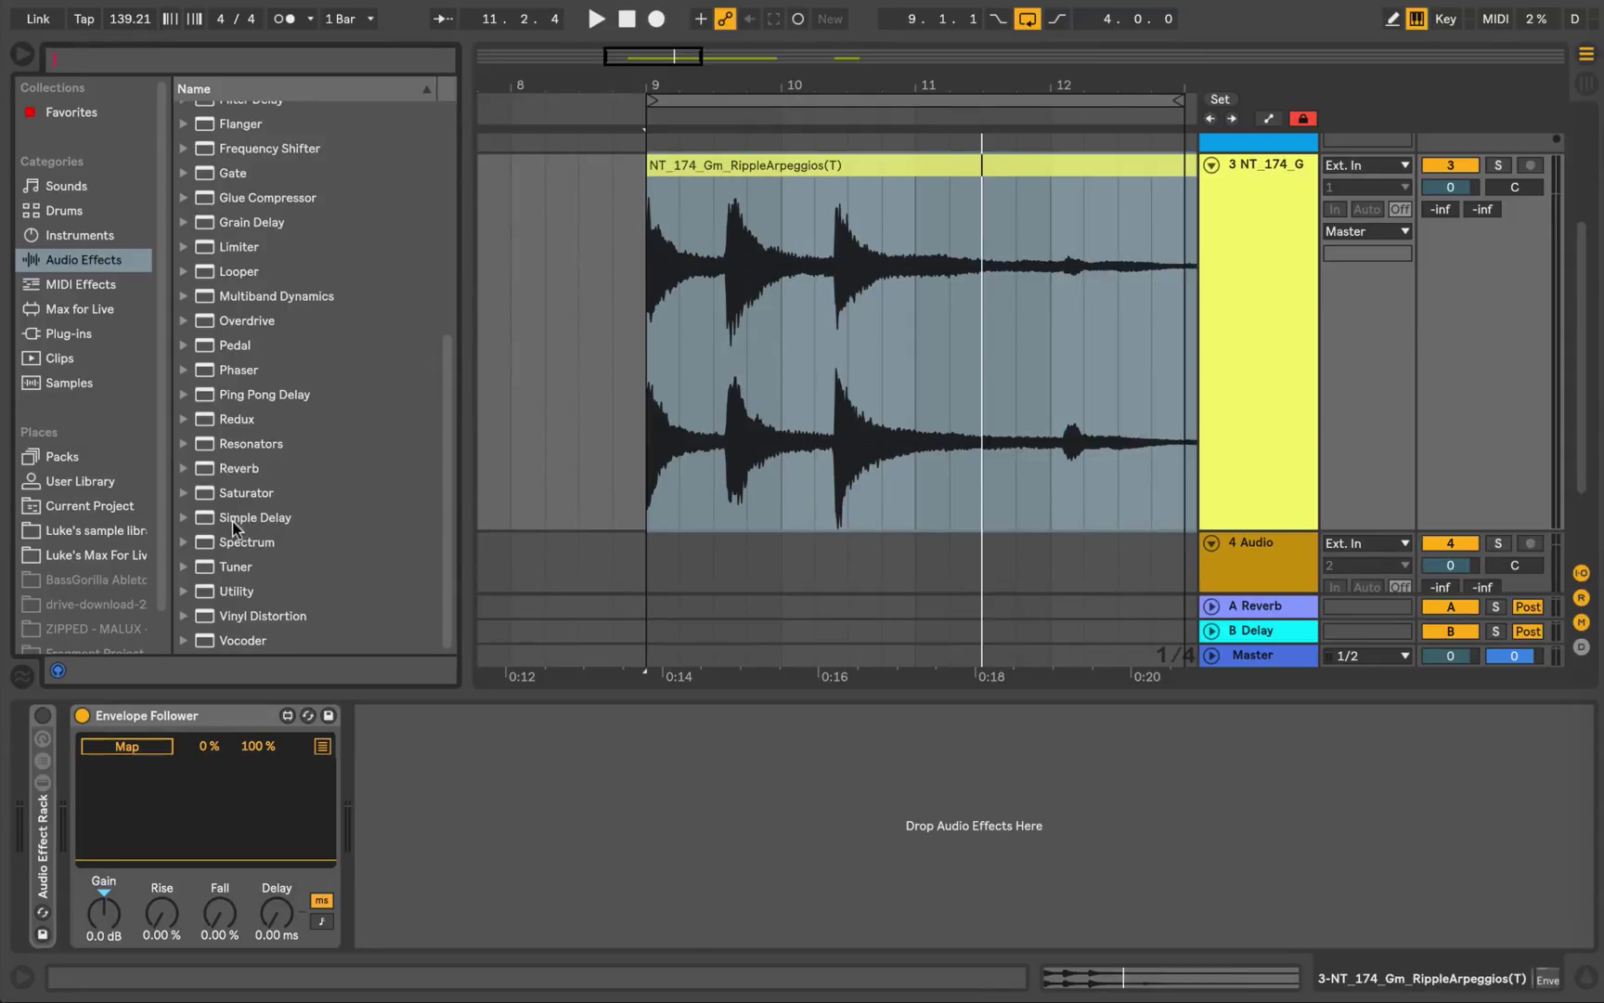
double_click(256, 522)
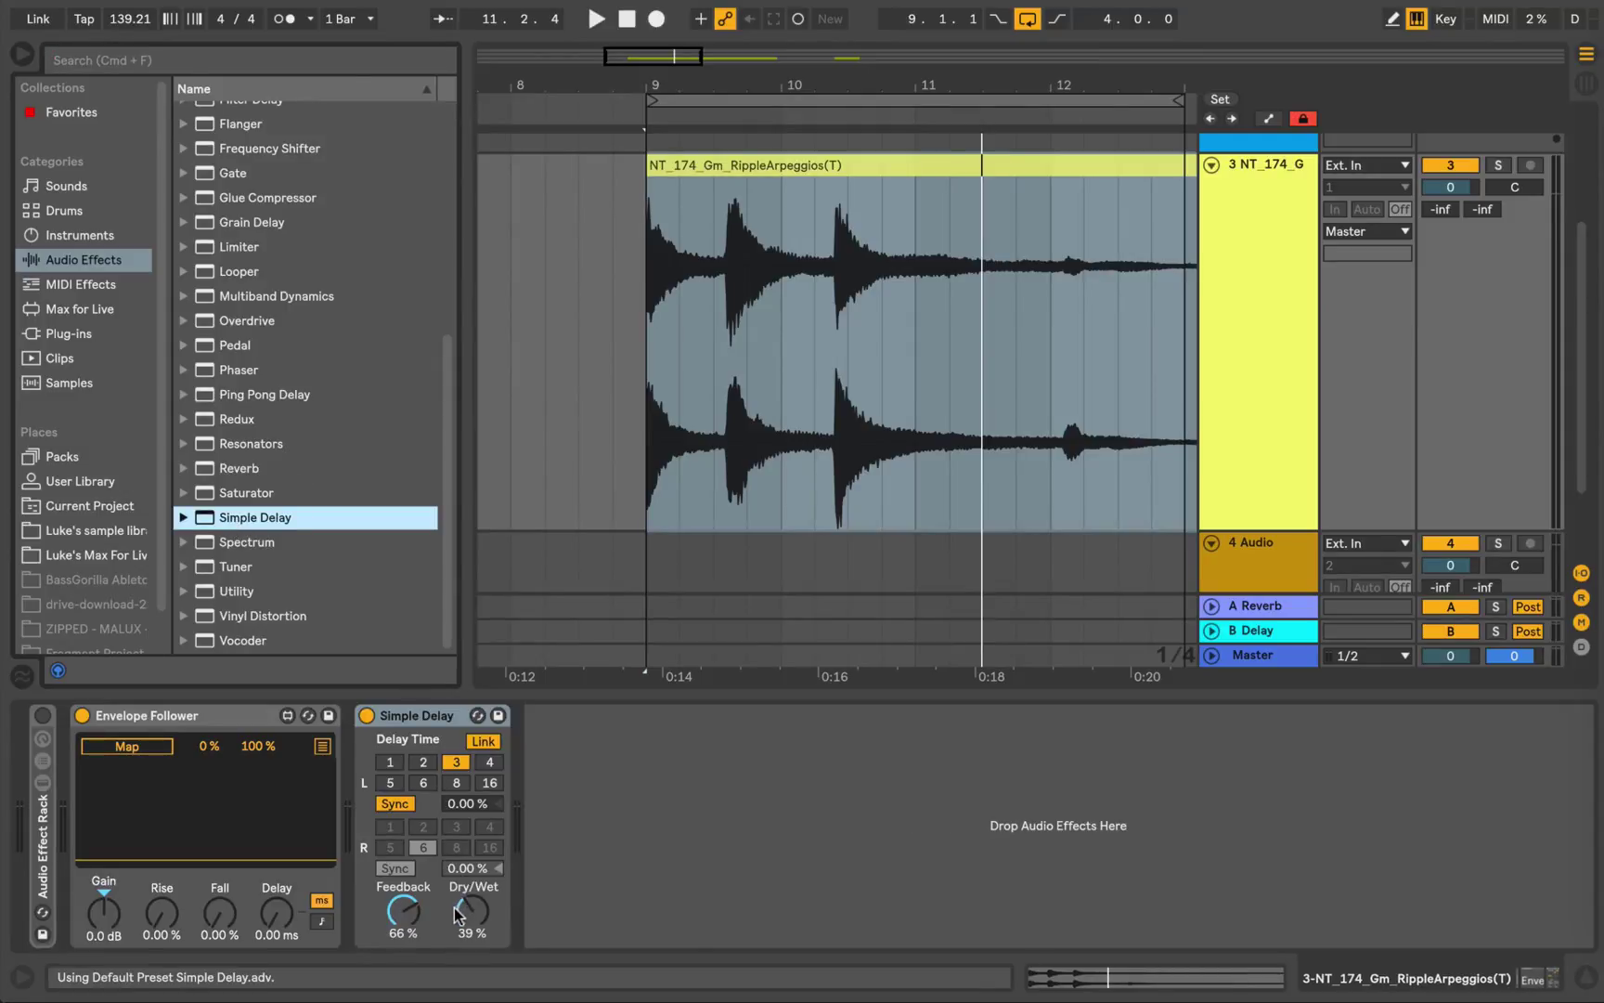
Step: Set the Simple Delay's linked delay time to 2 and its Dry/Wet to 28% while playing the loop
click(490, 763)
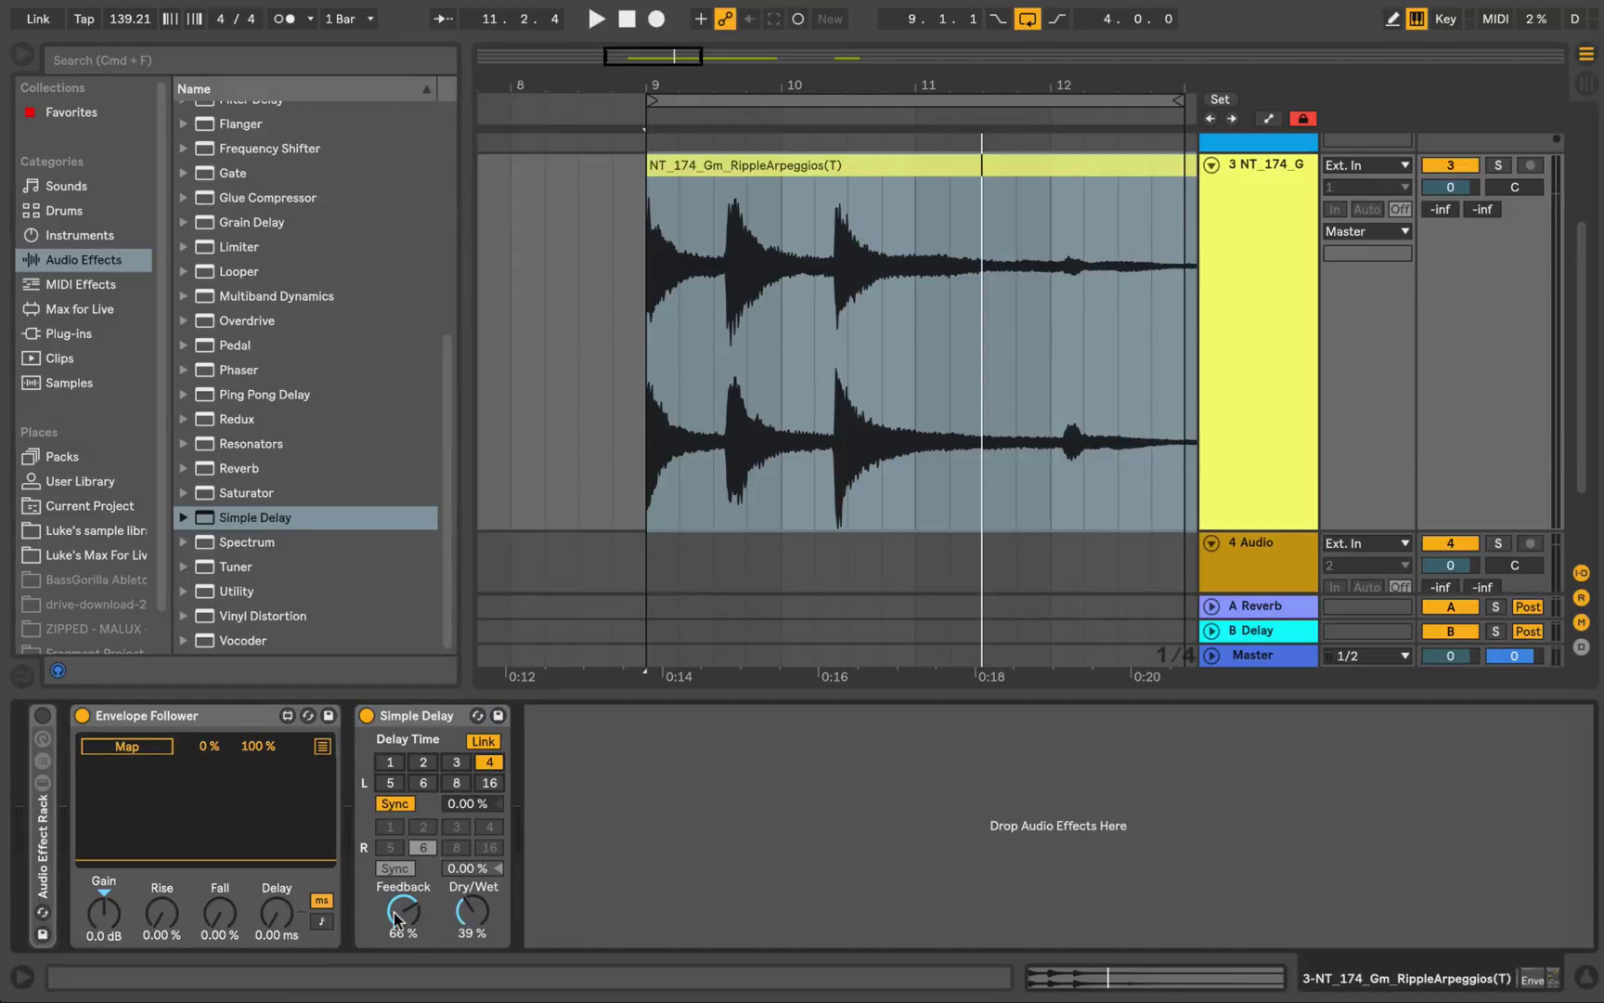
key(space)
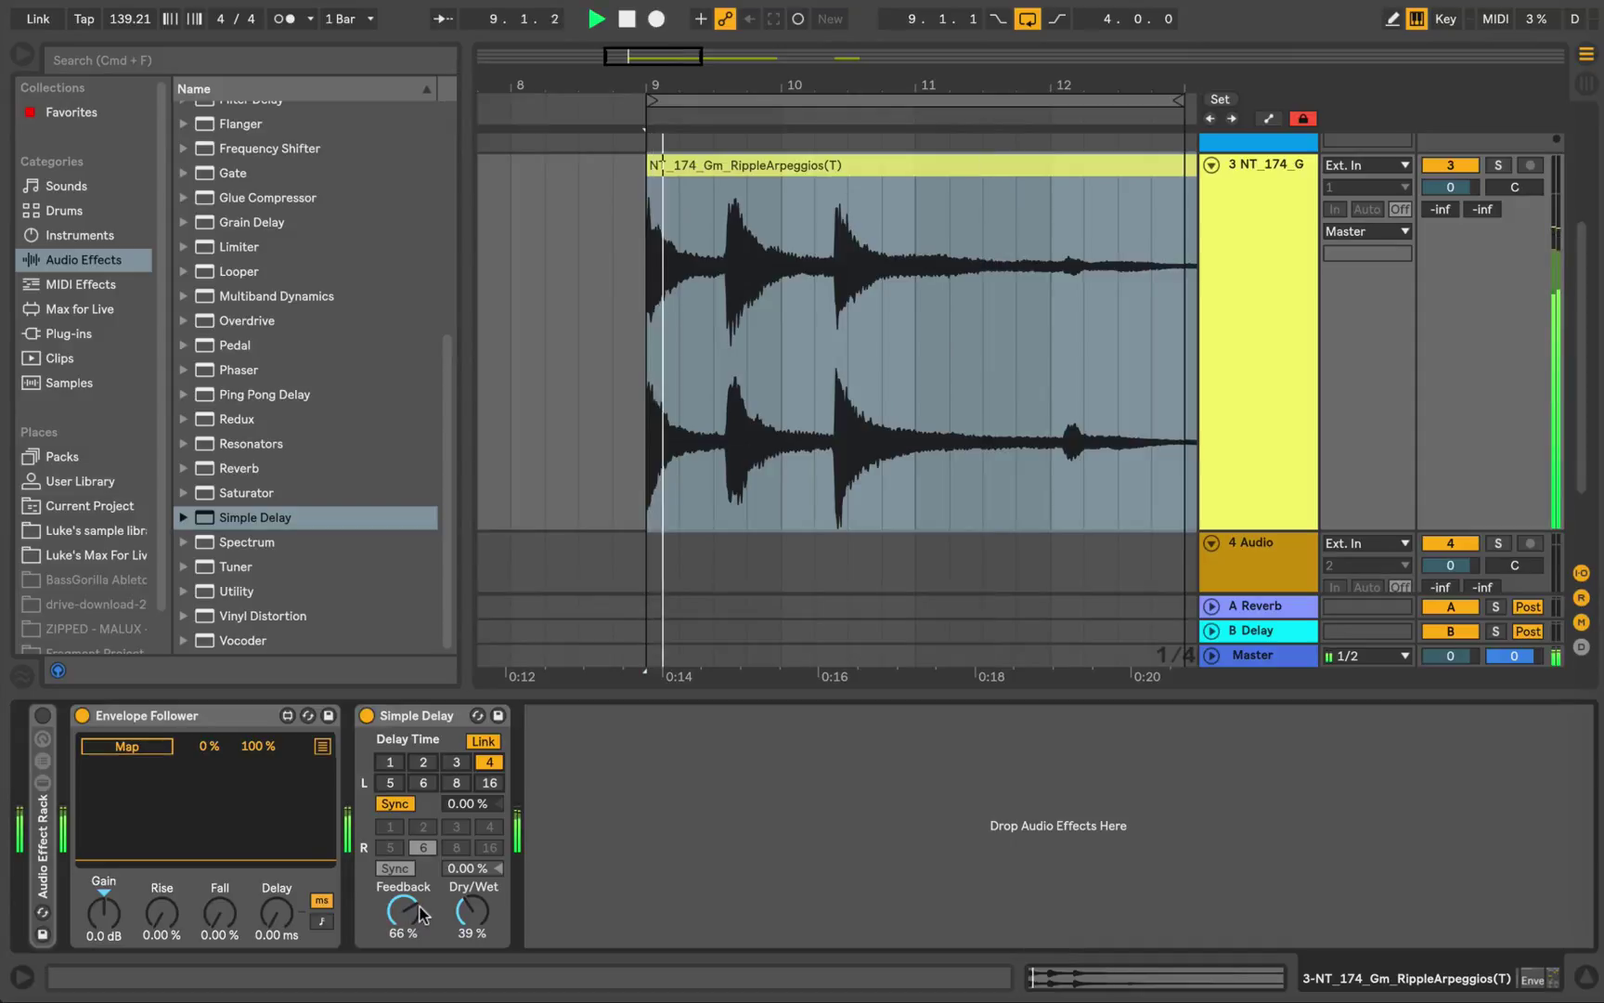
drag(467, 919, 467, 927)
key(space)
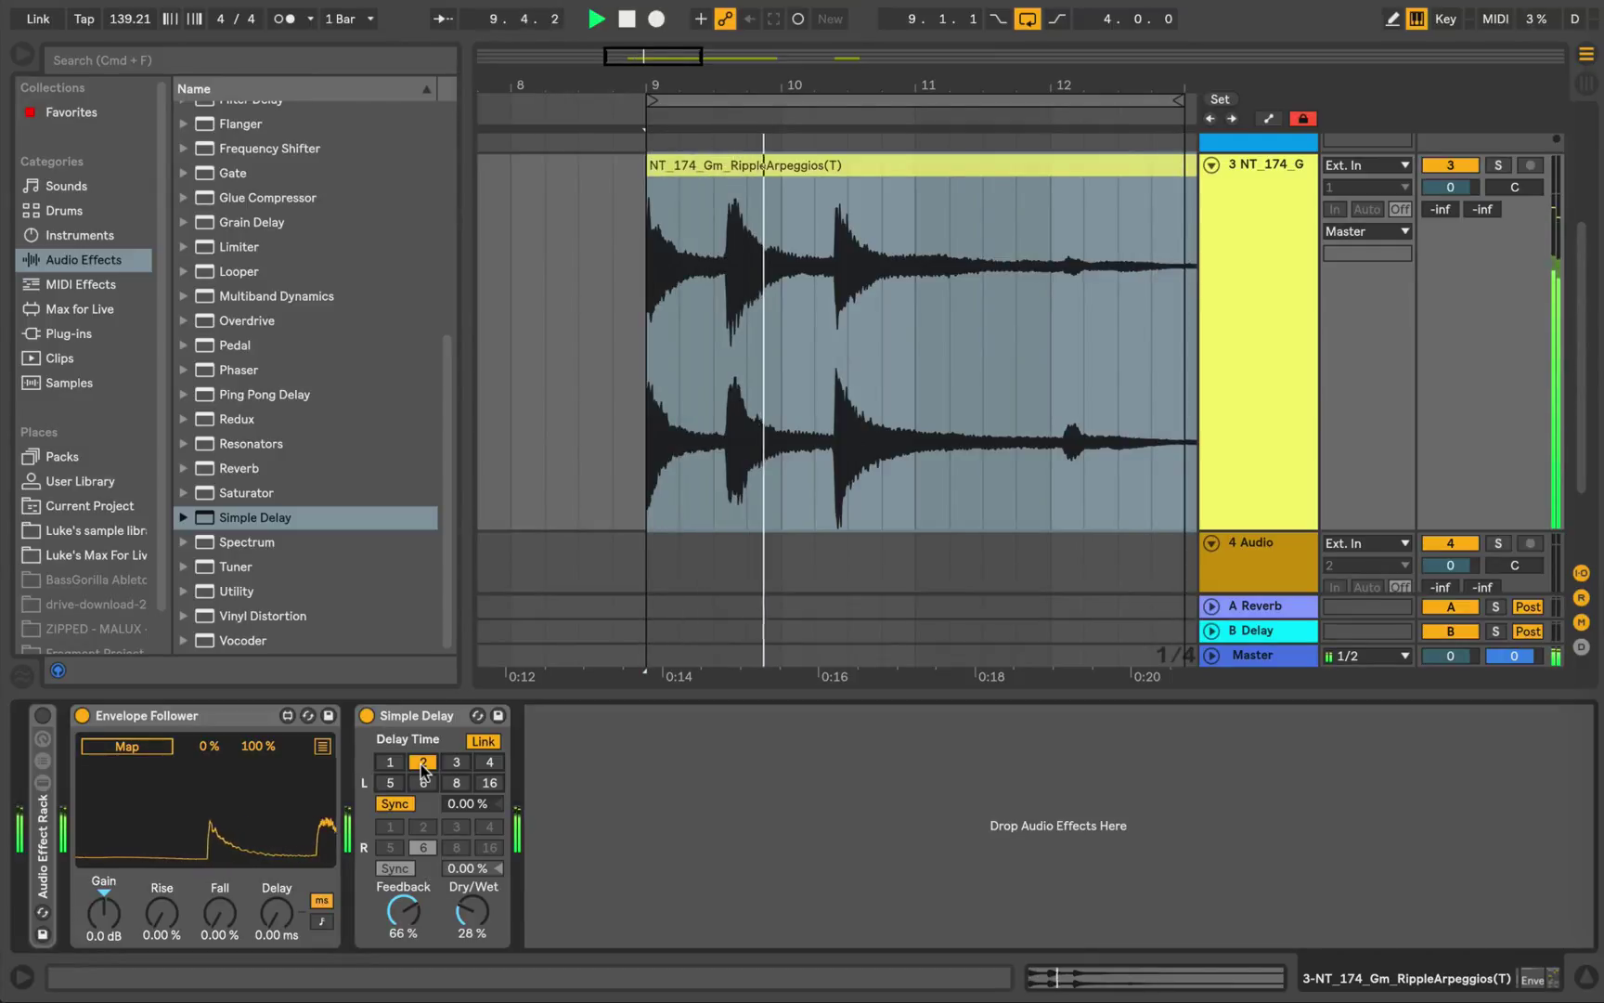
Step: Map the Envelope Follower to the delay's Dry/Wet, setting 8.6 dB gain, 32.3% rise and 31.5% fall during playback
click(110, 747)
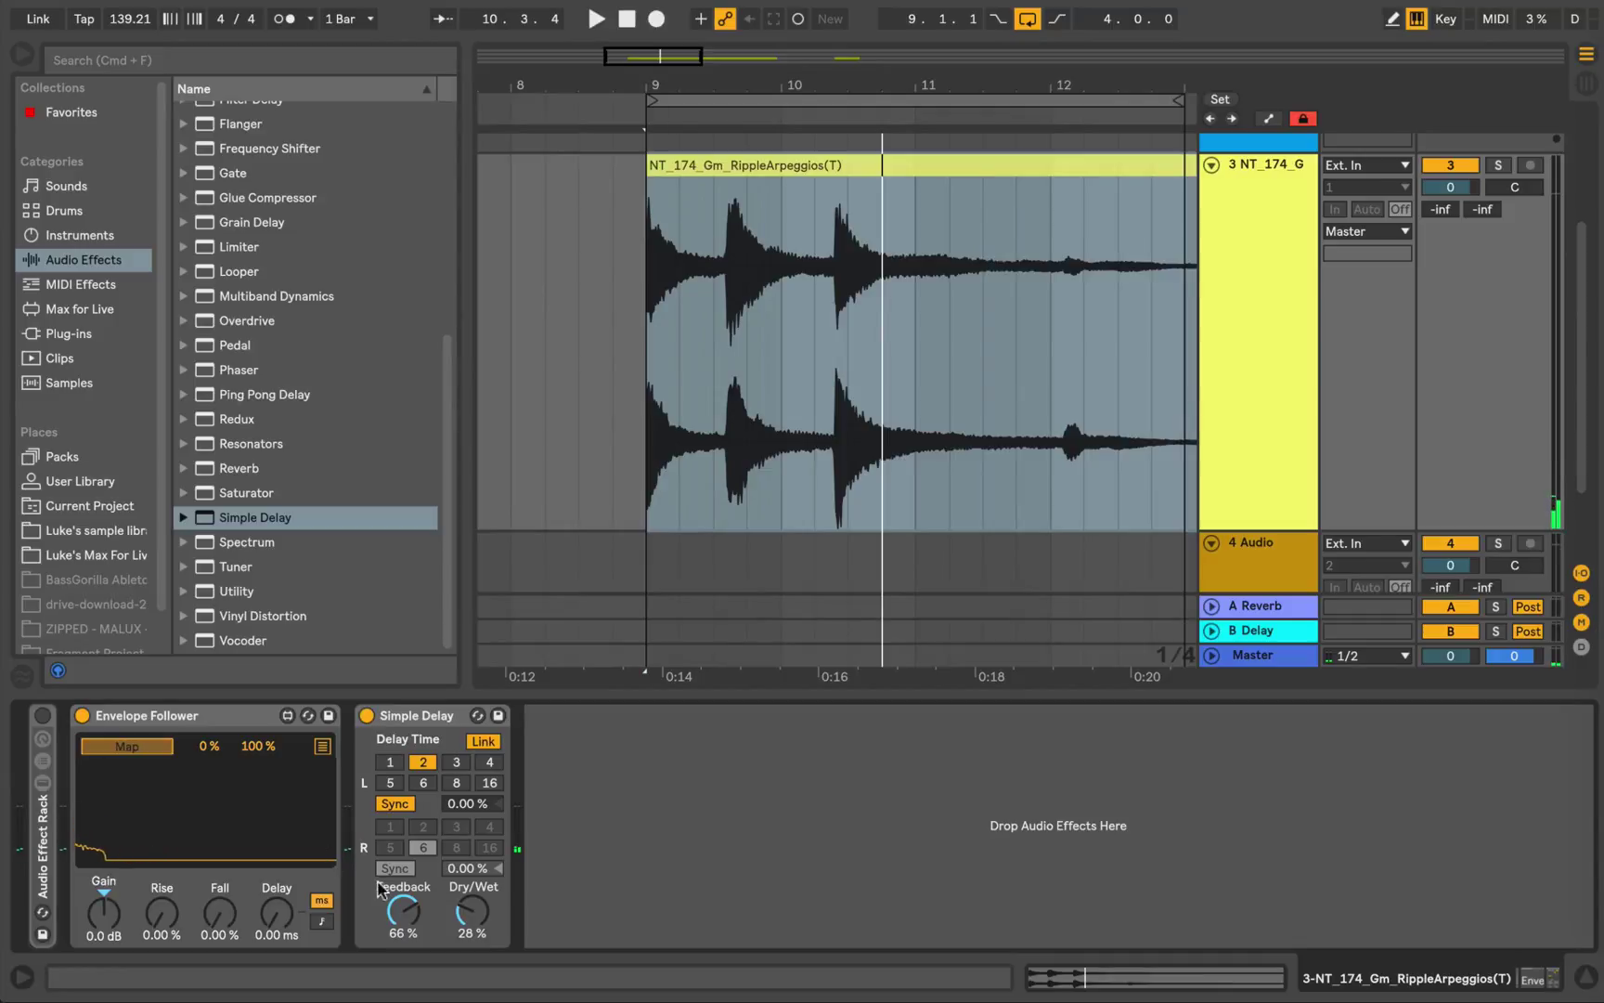
key(space)
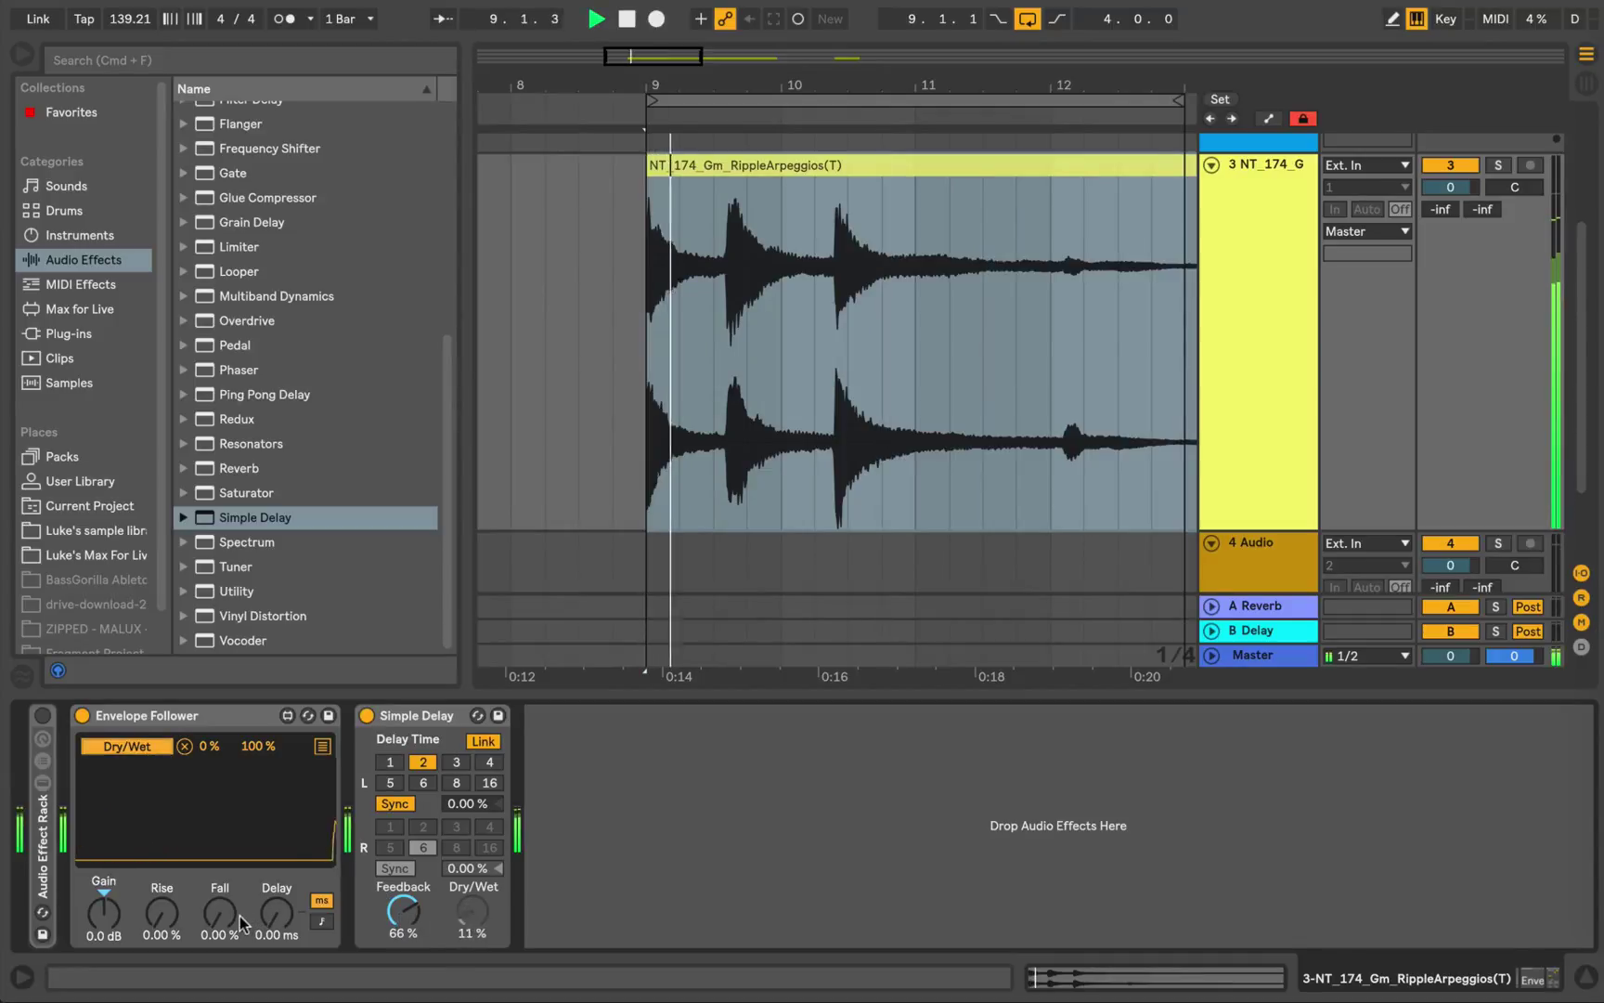
drag(113, 898, 114, 840)
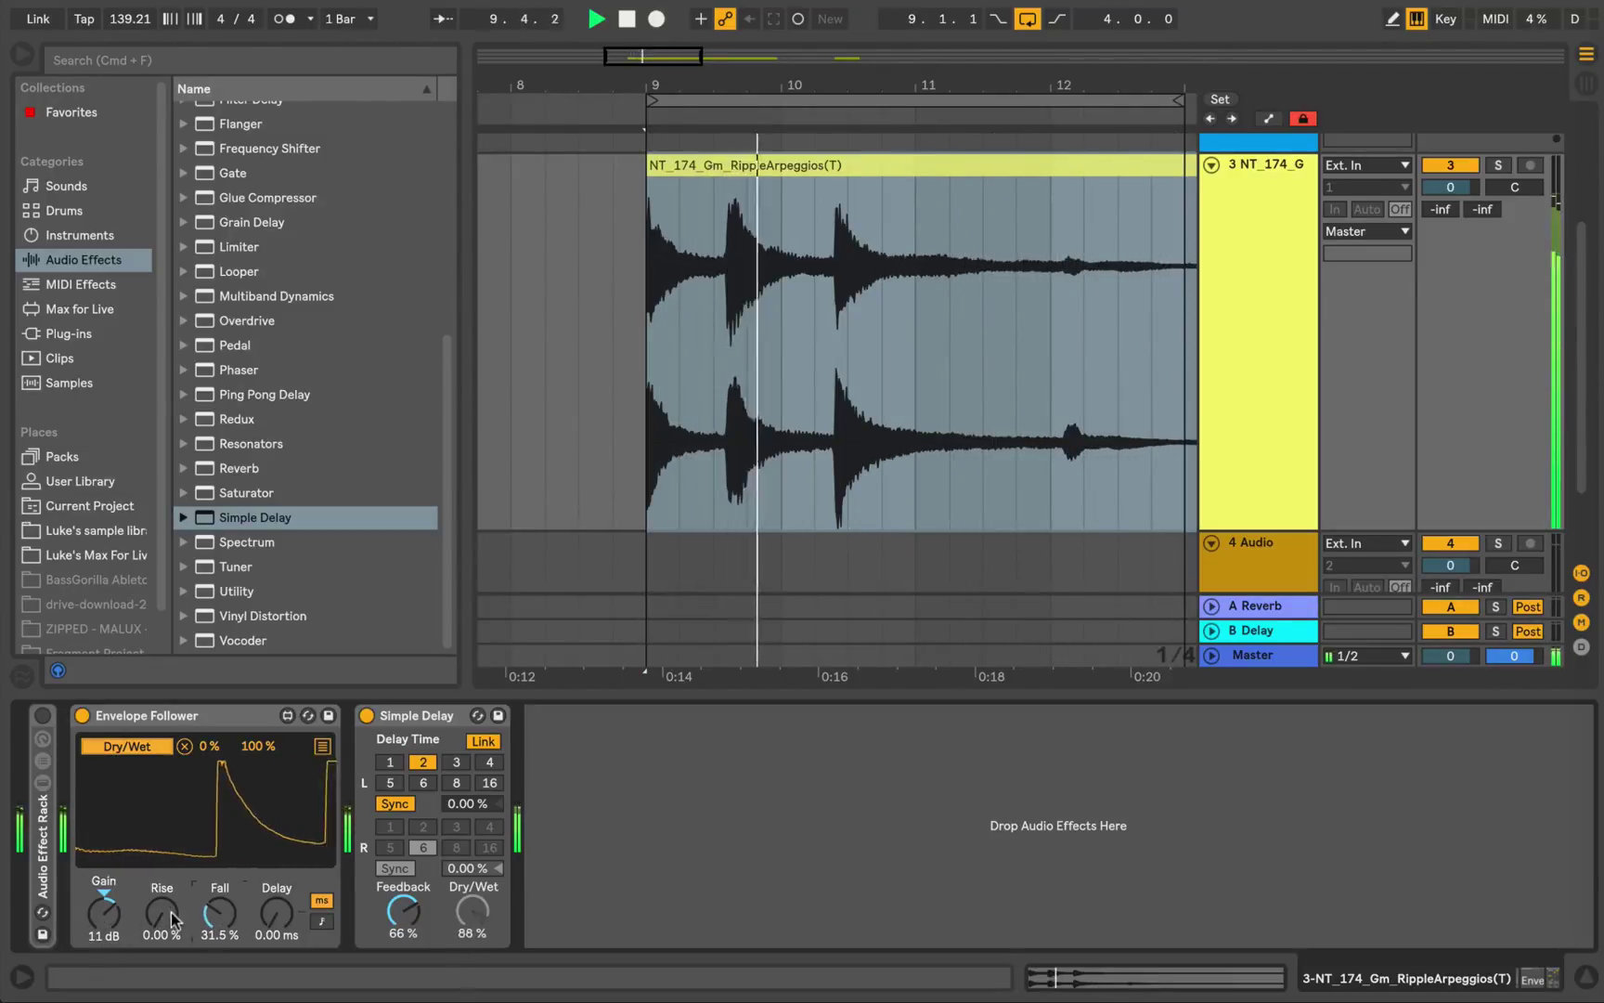
drag(162, 912, 161, 880)
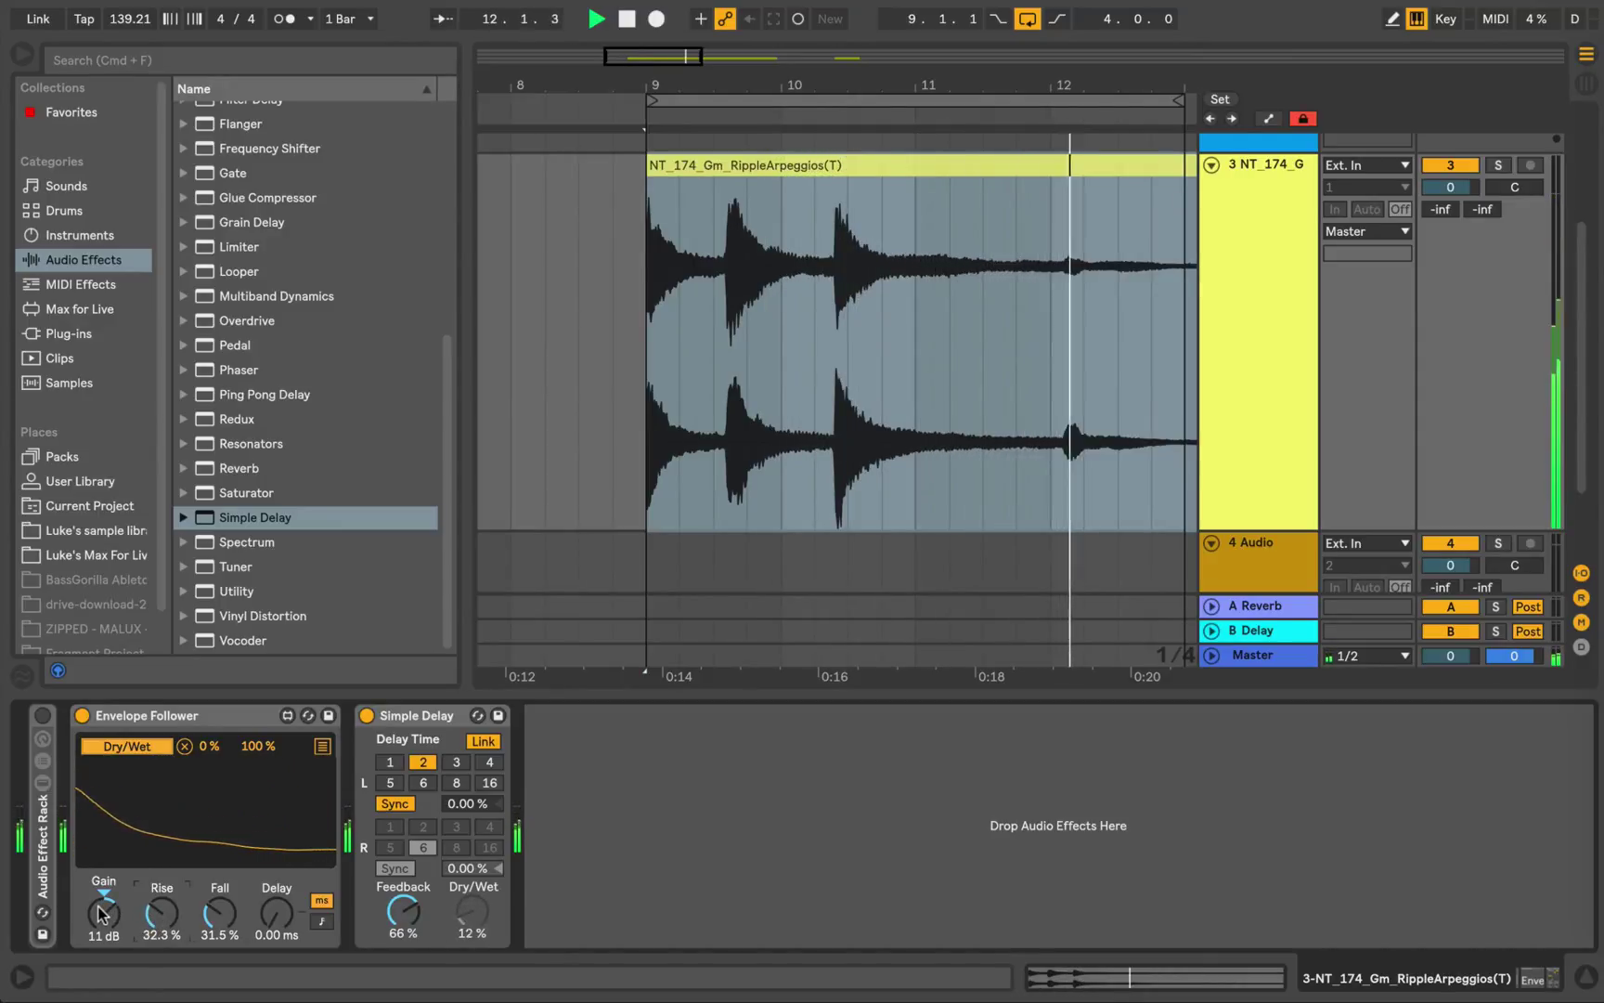
drag(103, 913, 103, 931)
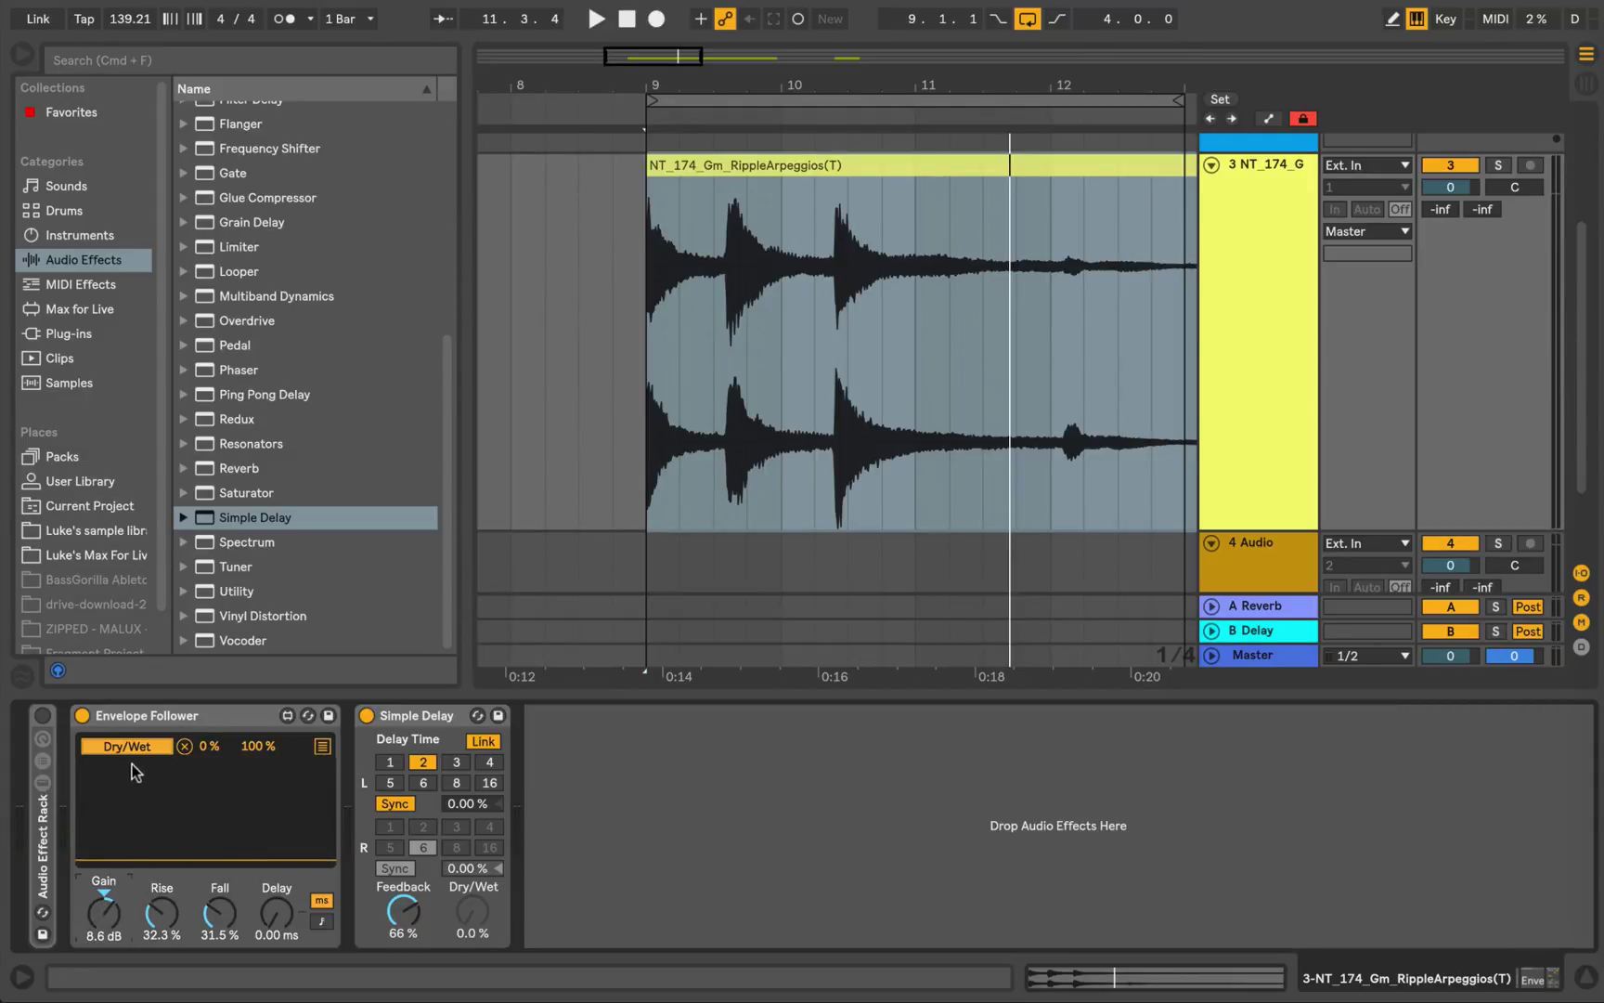
click(471, 914)
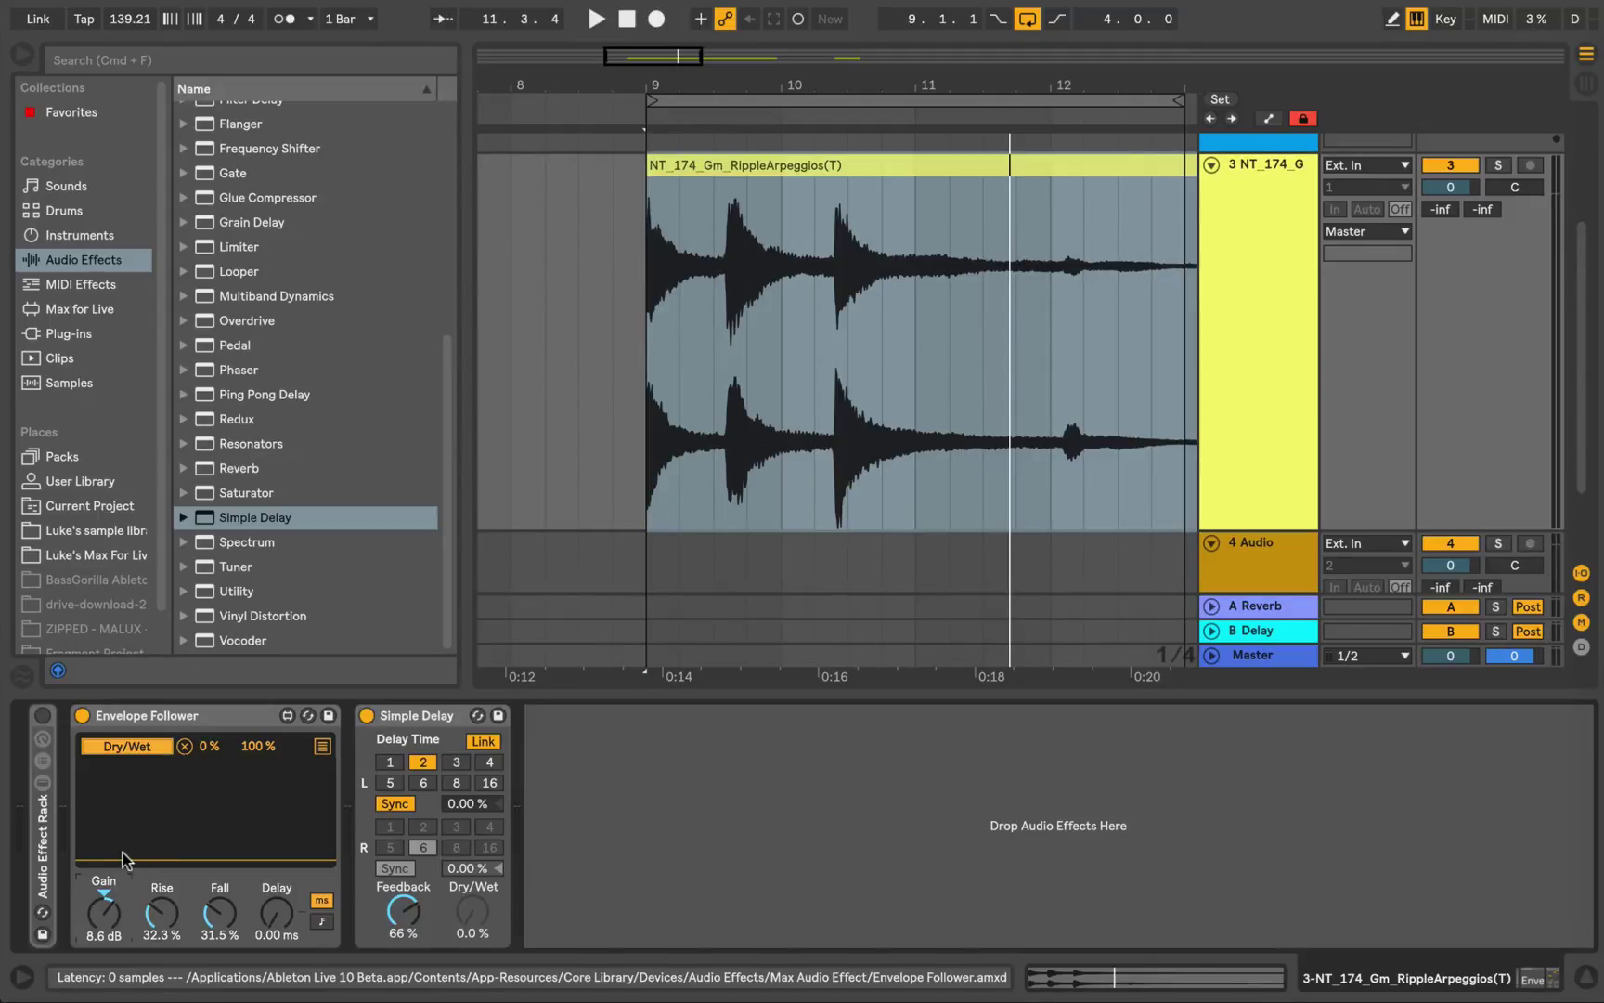
click(469, 908)
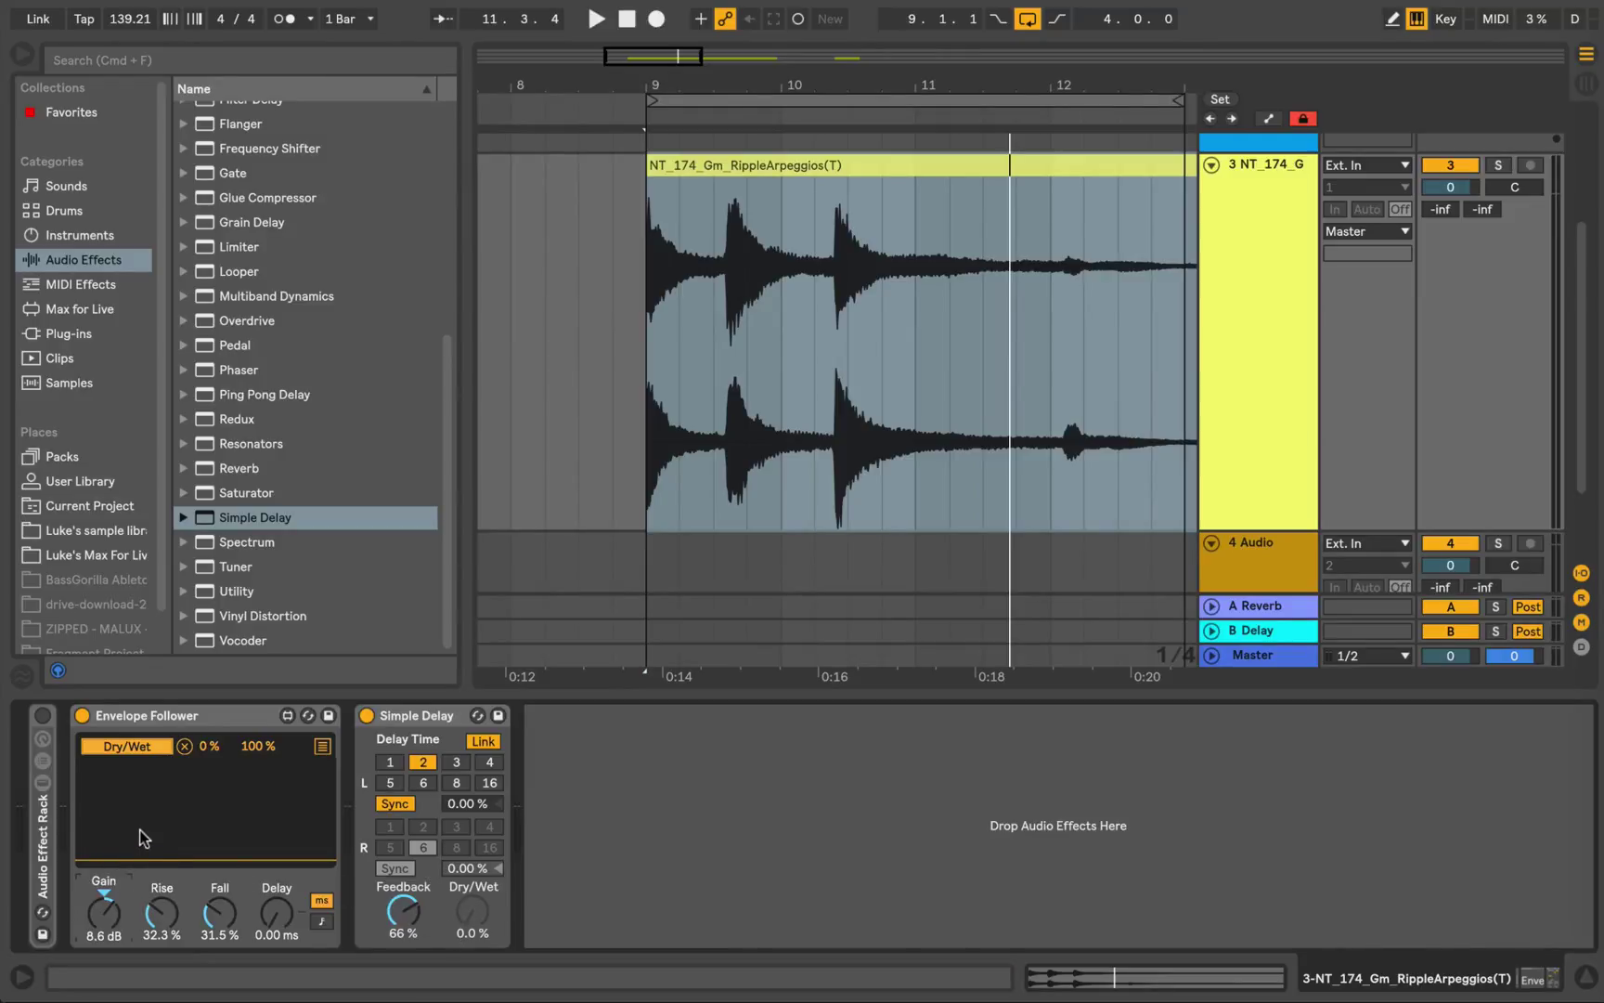
Step: Set the Envelope Follower's gain to 11 dB and invert its Dry/Wet mapping range to 100%–0%, listening to the loop
key(space)
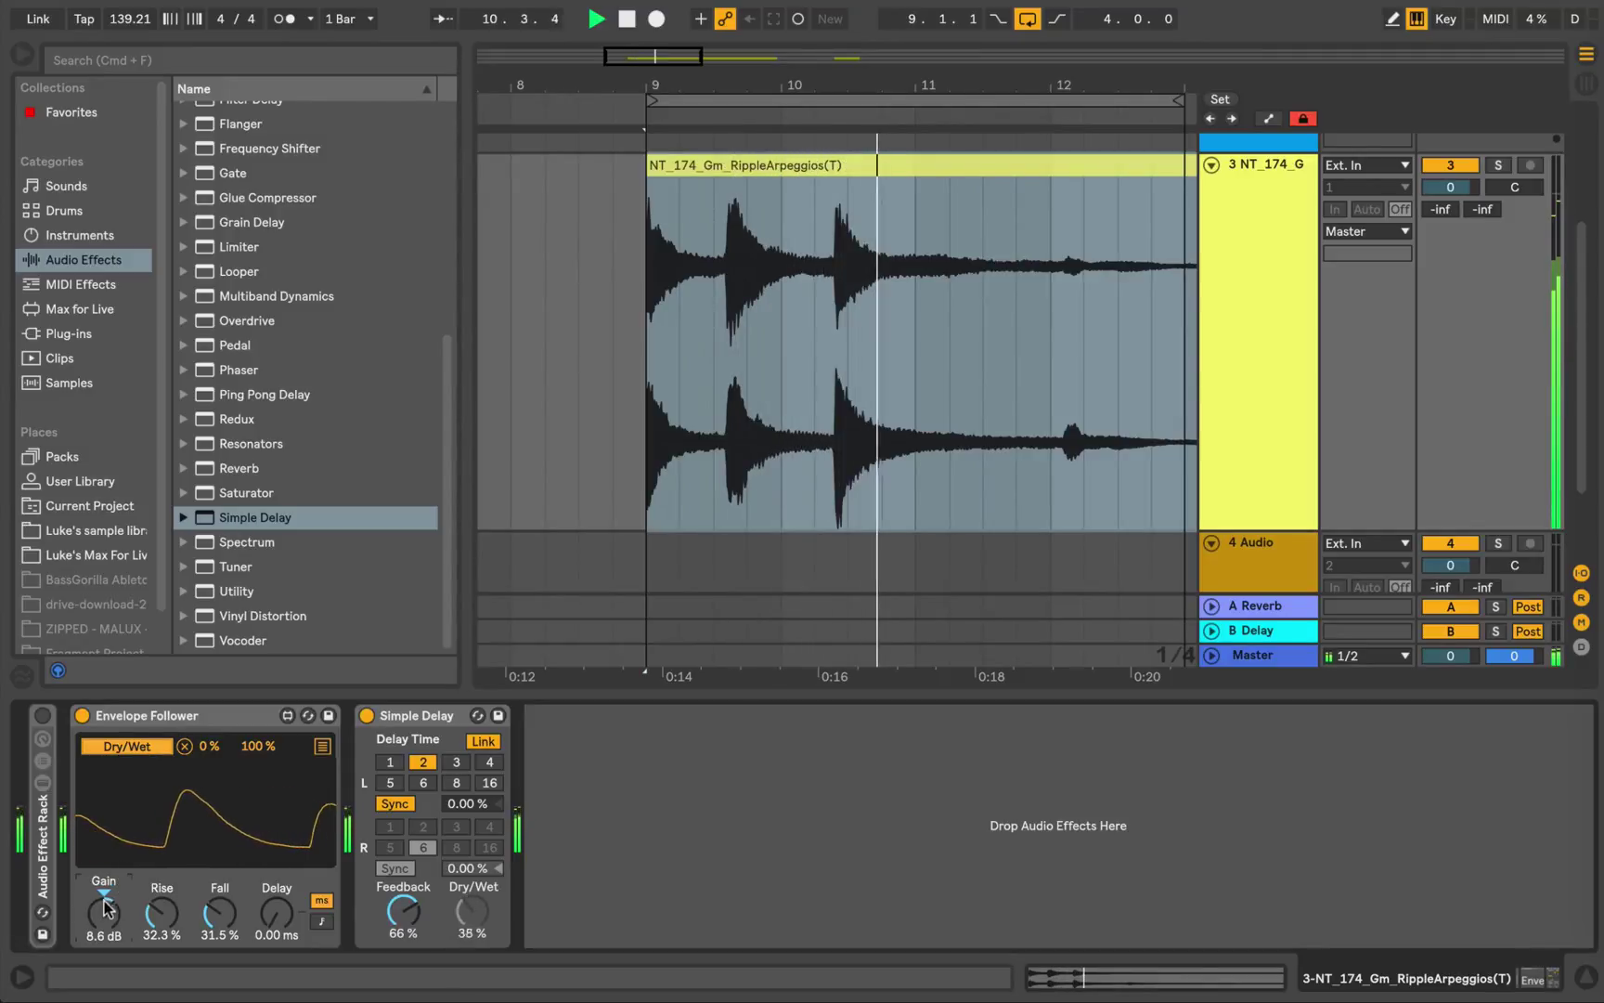
drag(96, 907, 97, 907)
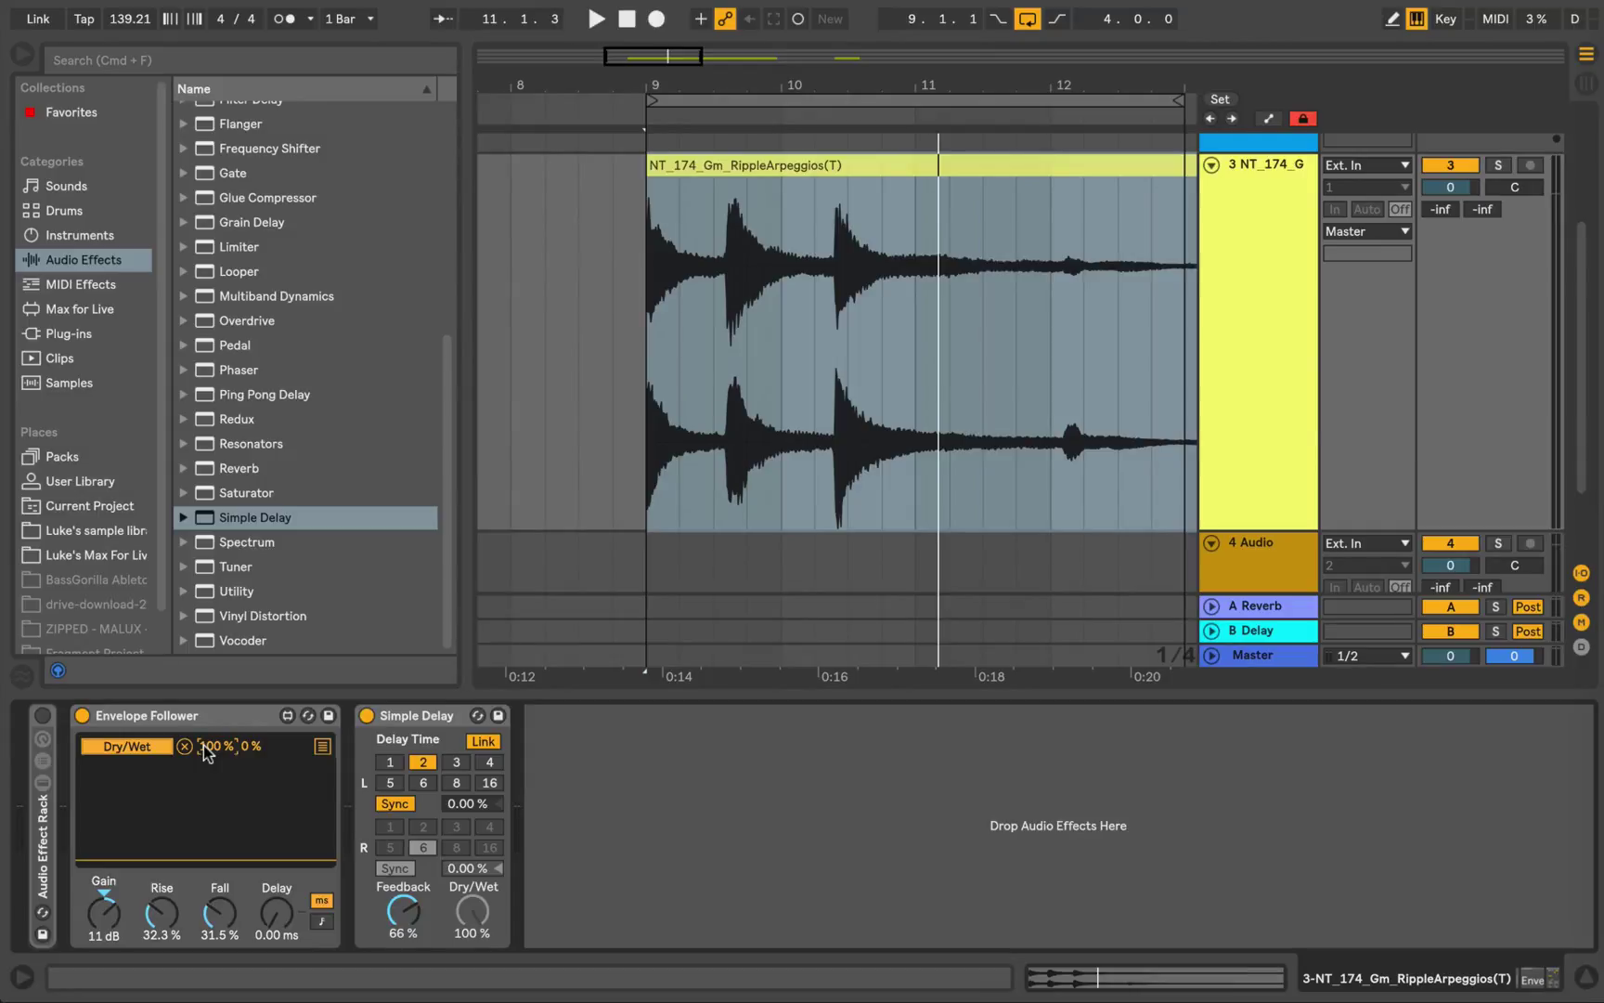
key(space)
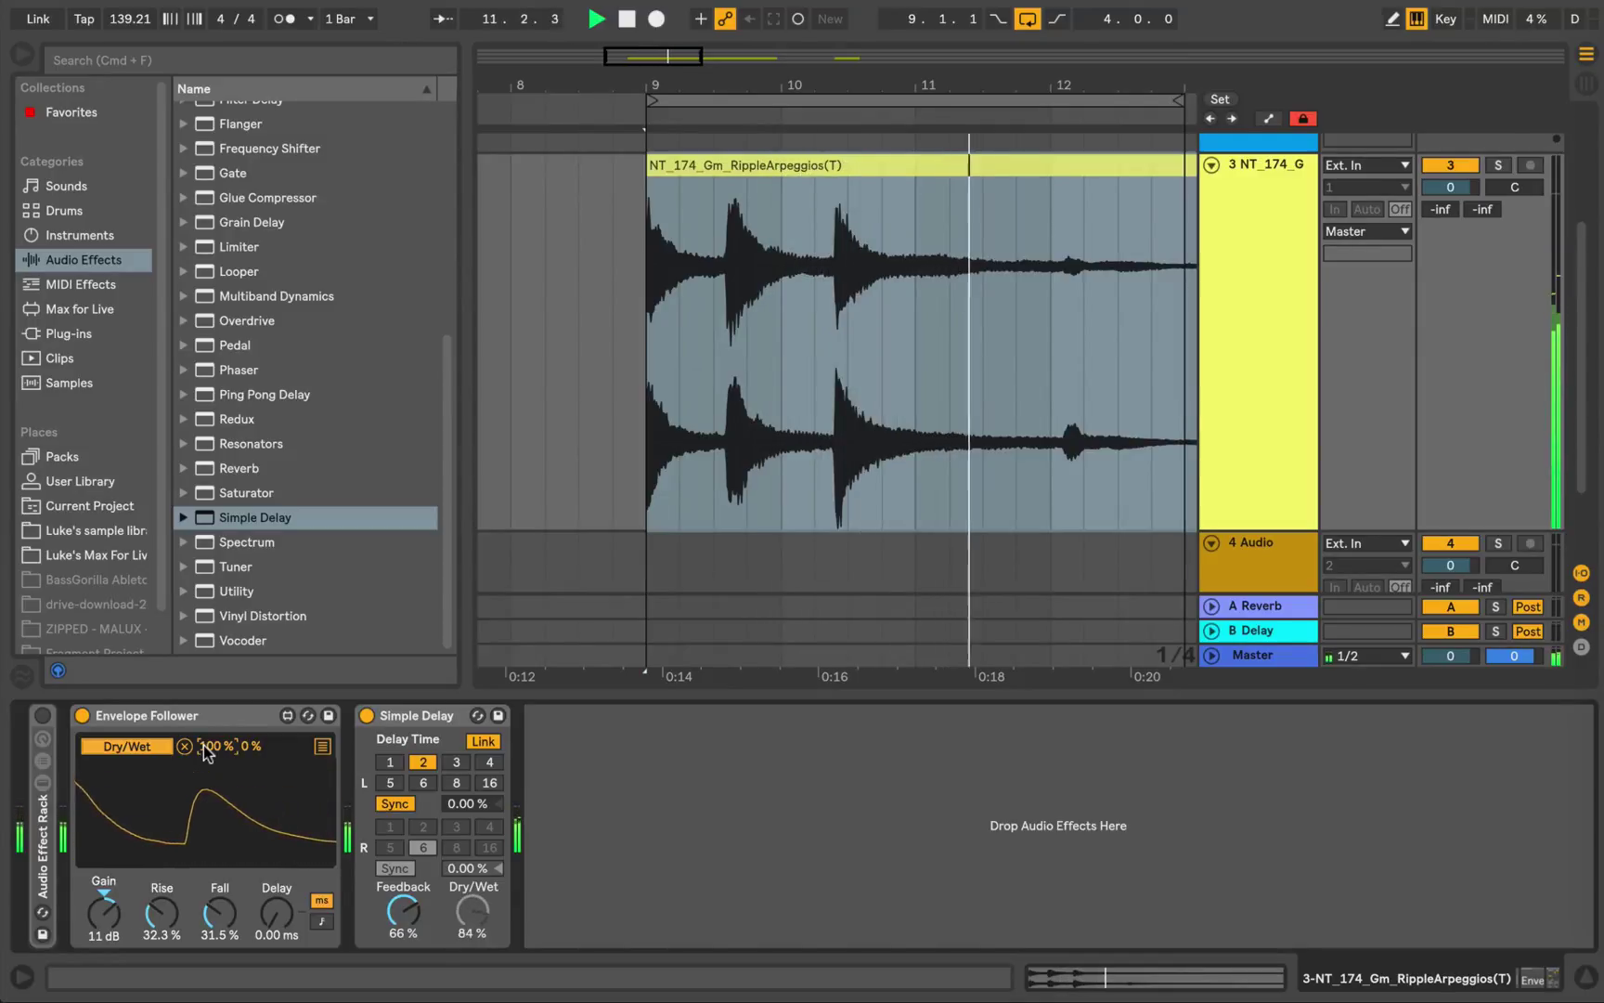
key(space)
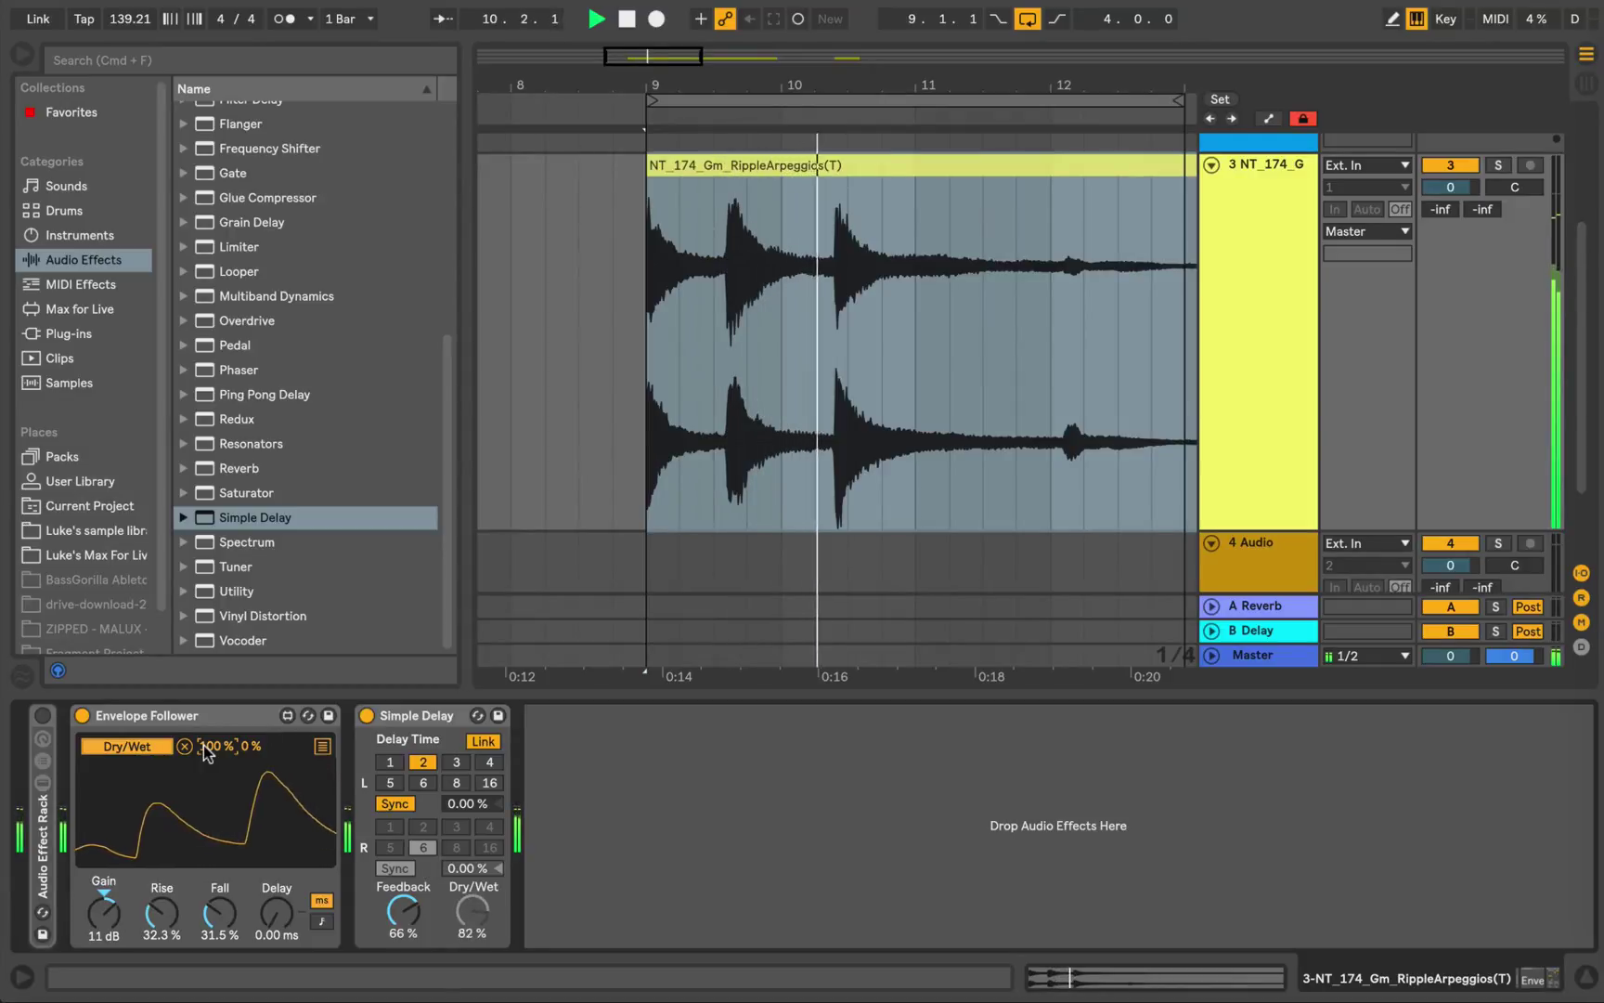
Step: Unfold and switch on the Audio Effect Rack, then deactivate its dry chain during playback and show the filter chain's devices
double_click(47, 817)
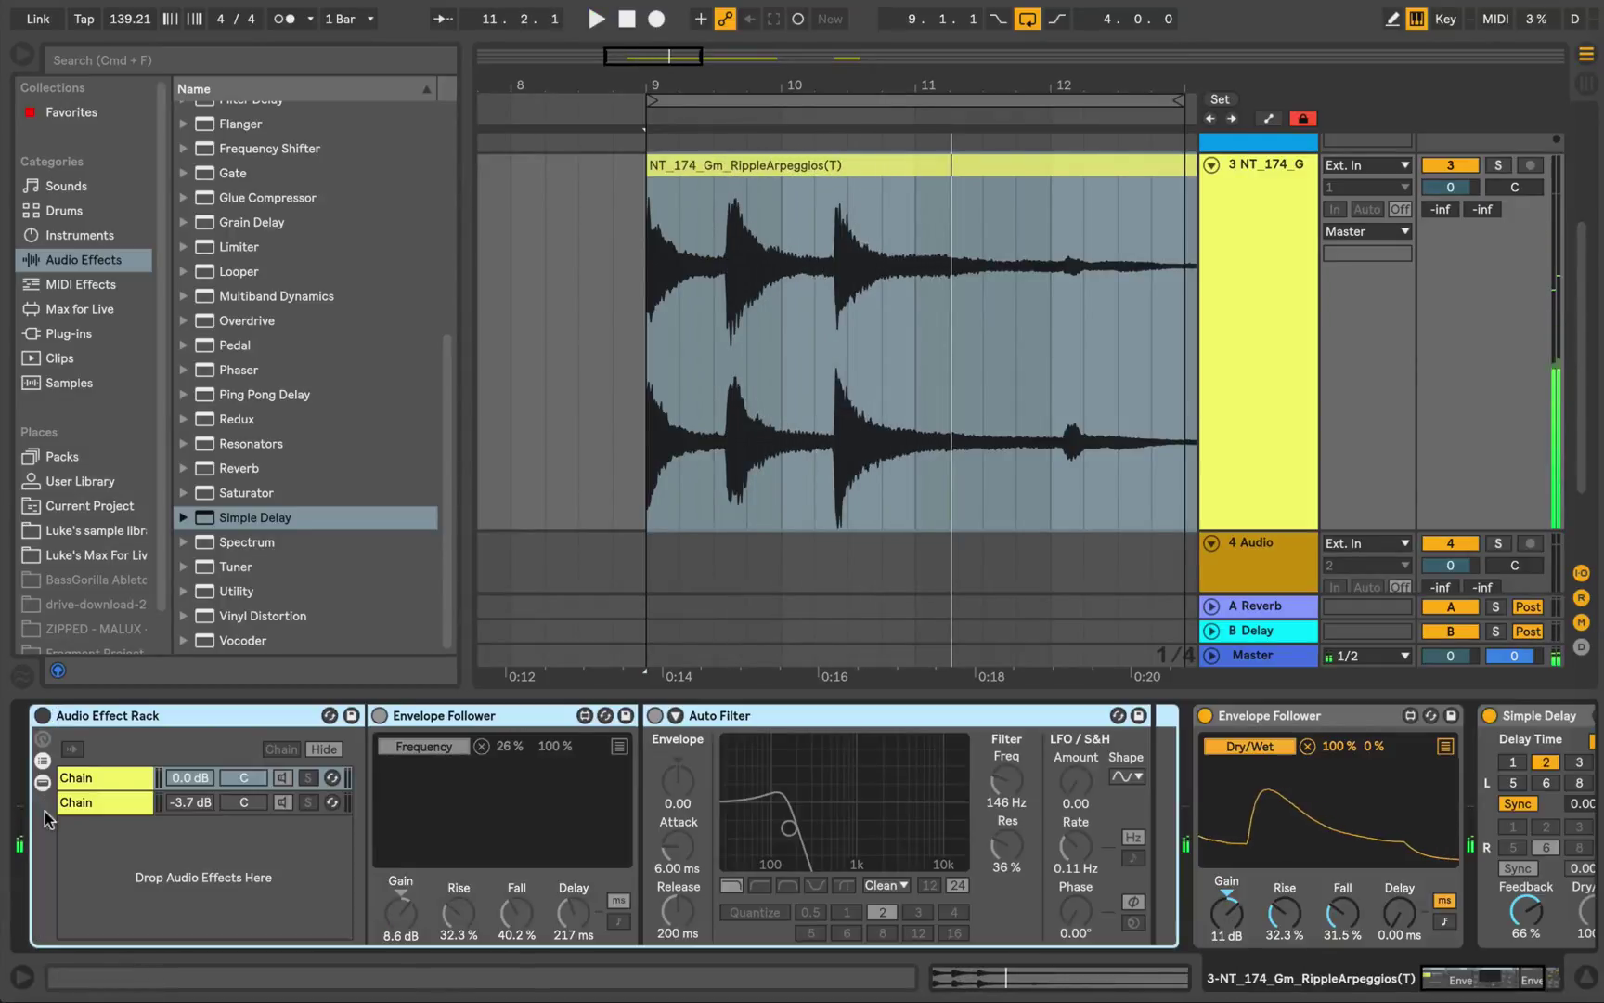
click(41, 717)
key(space)
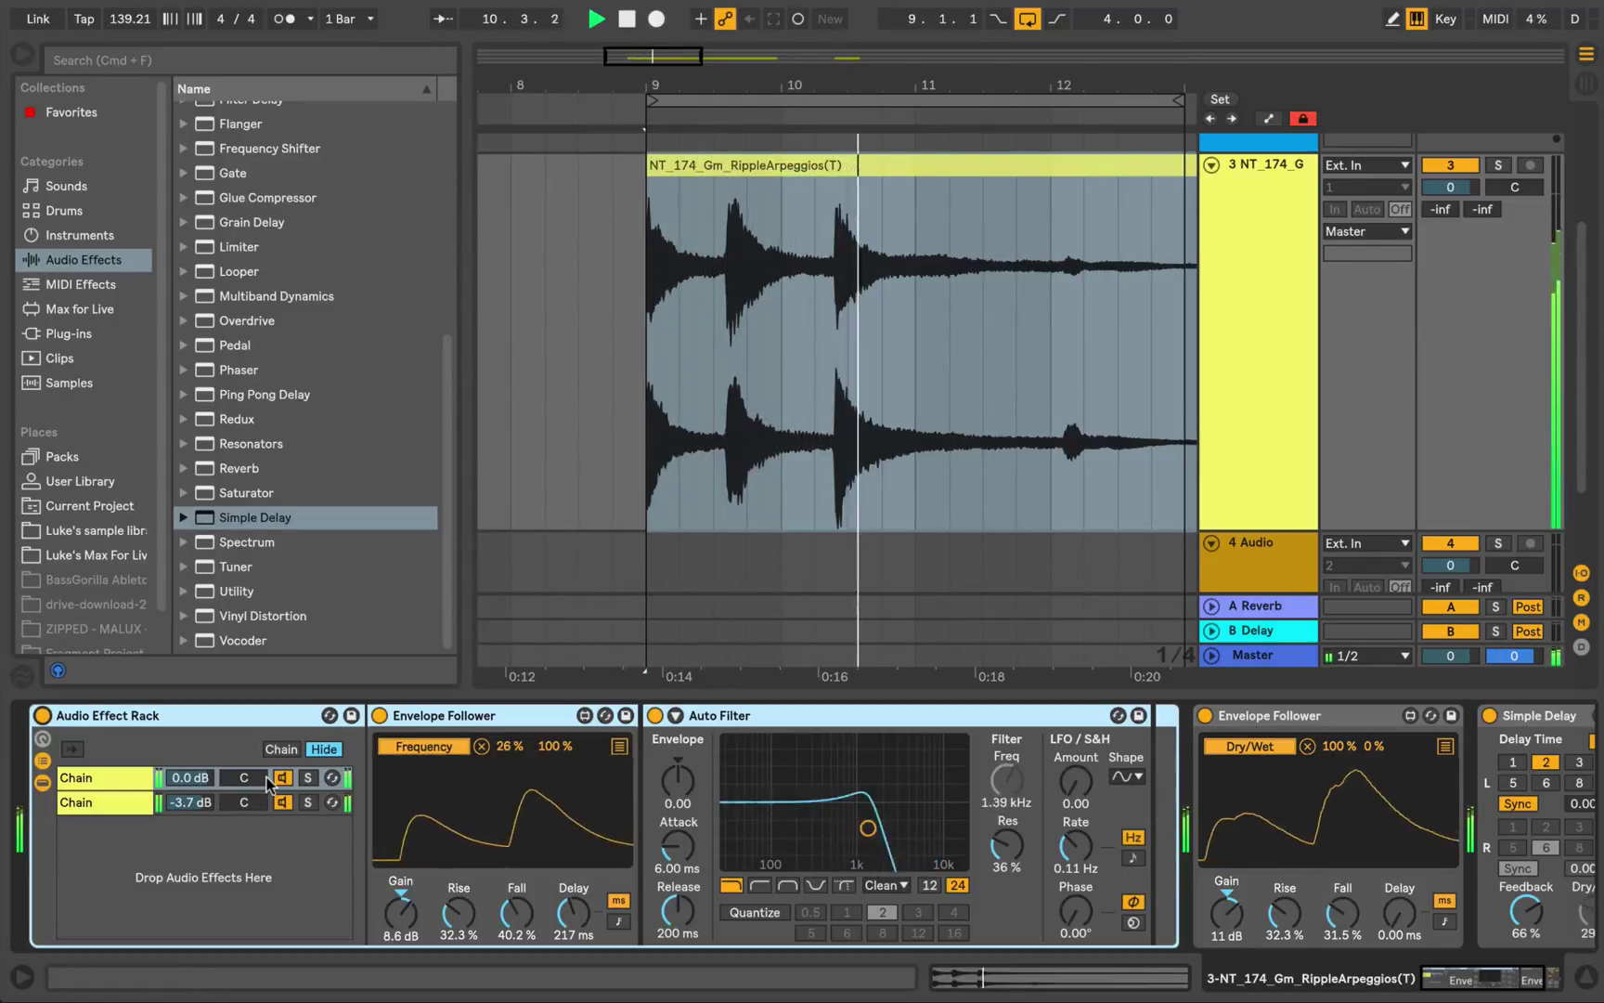
click(282, 802)
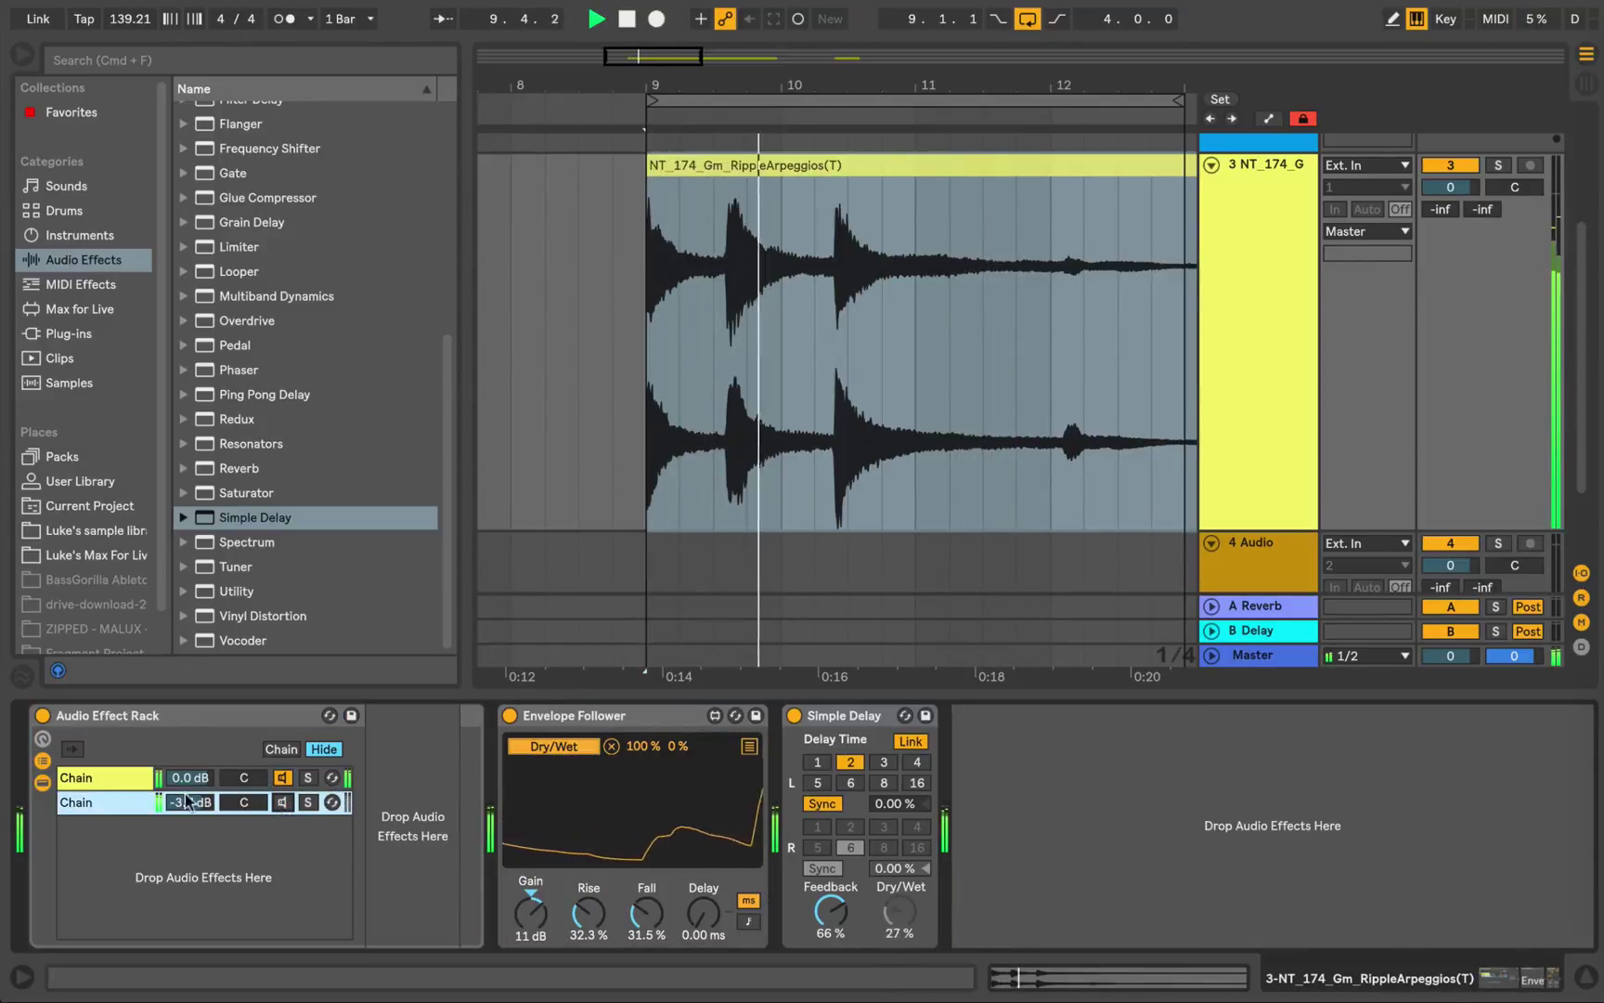
click(108, 777)
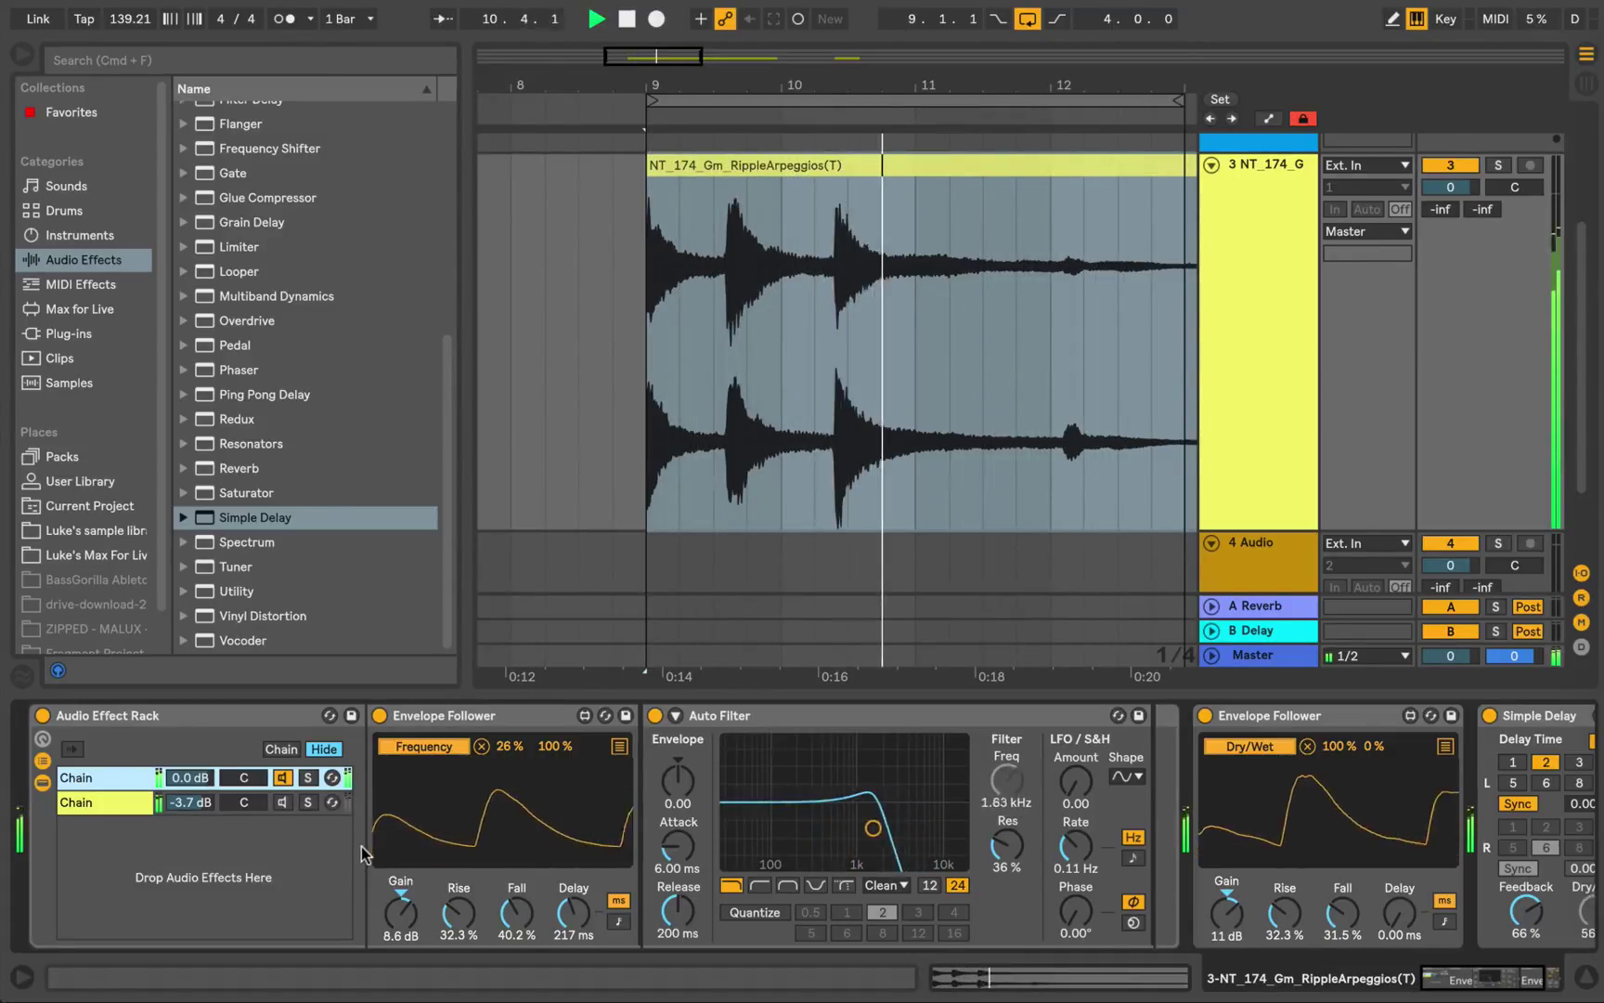
scroll(361, 846, right, 4)
key(space)
Step: Hide the browser and select the Arp A Line 09 clip in the arrangement
drag(742, 88, 558, 19)
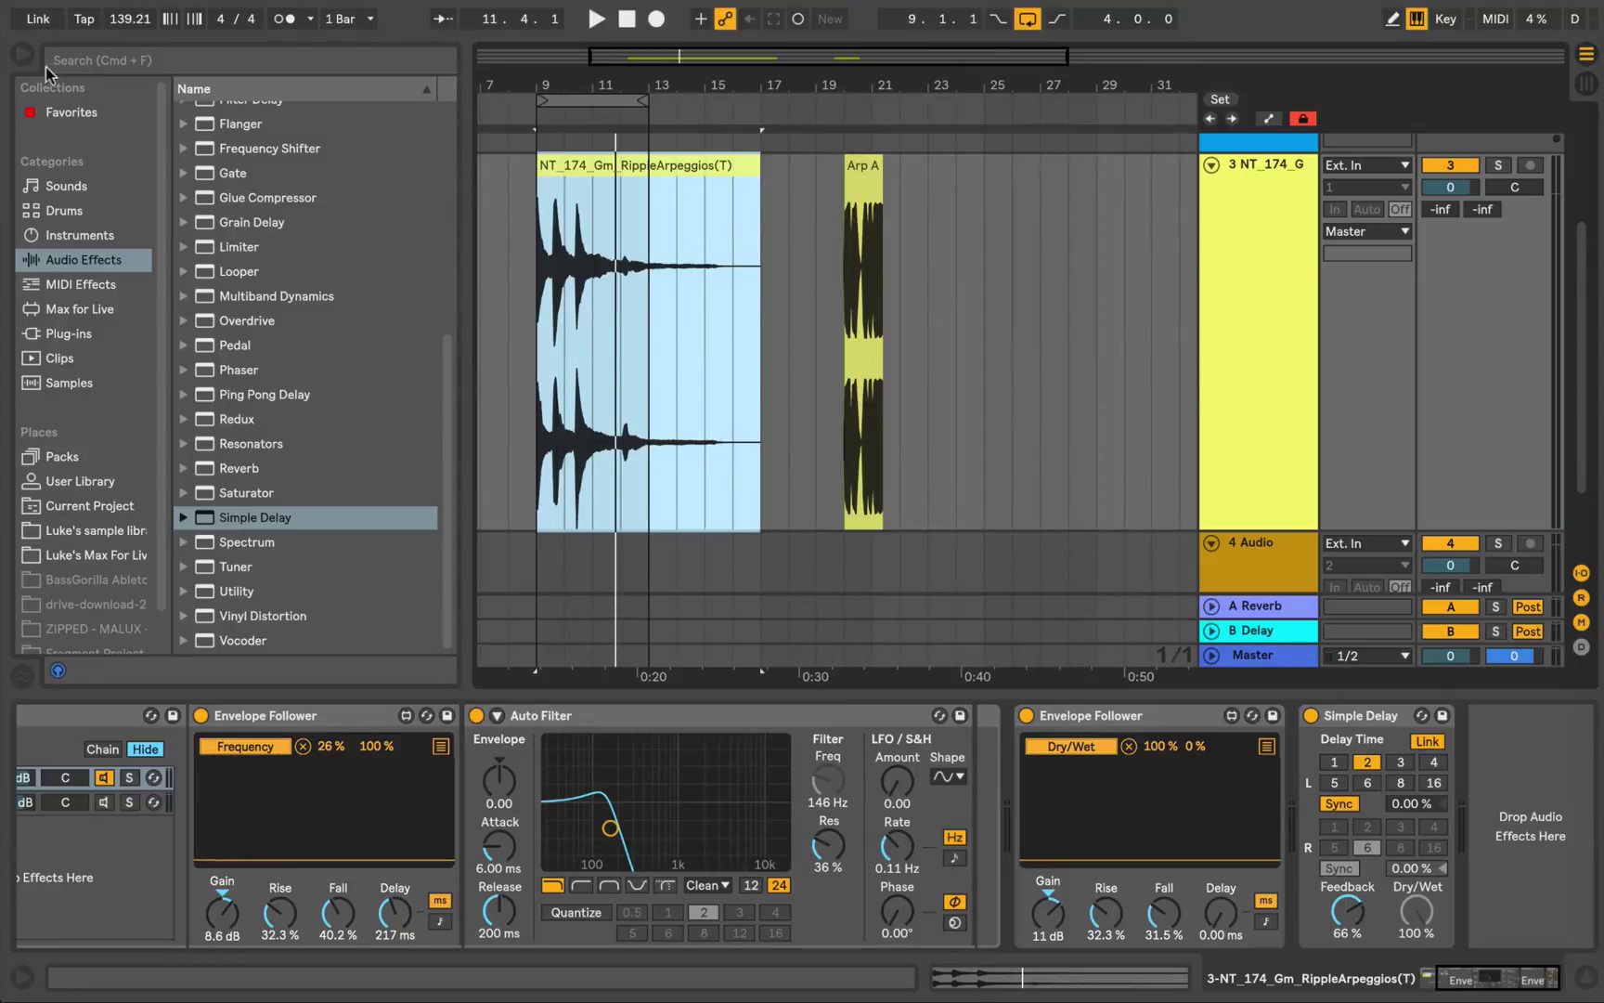
click(18, 56)
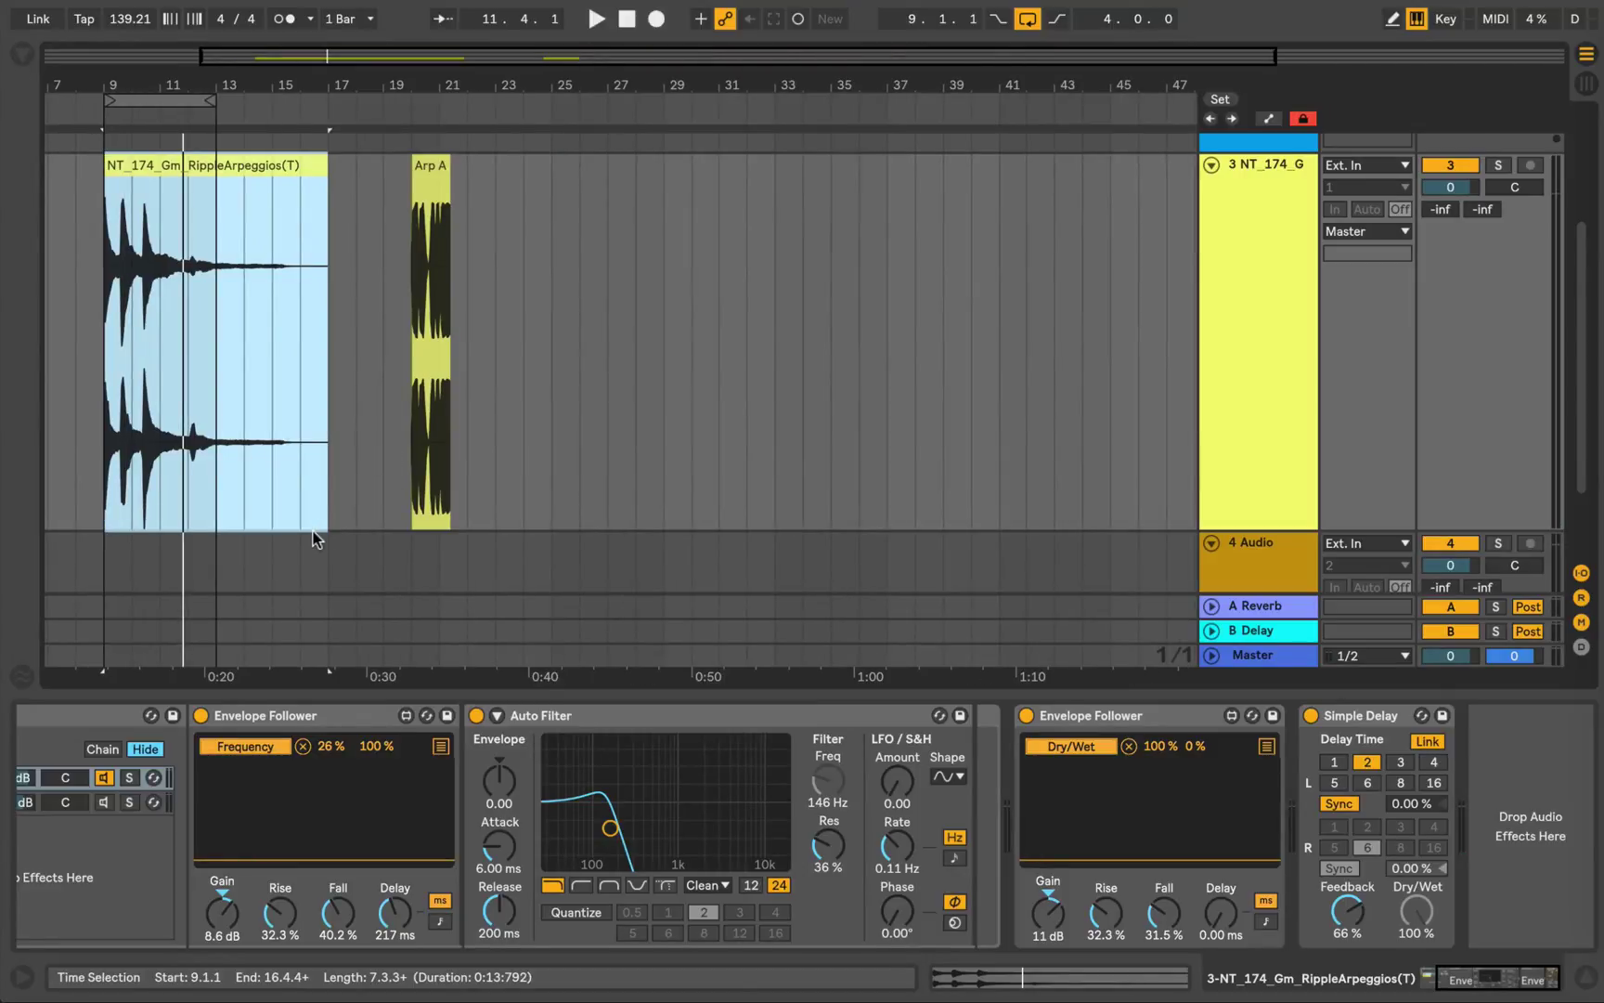
drag(420, 75, 418, 79)
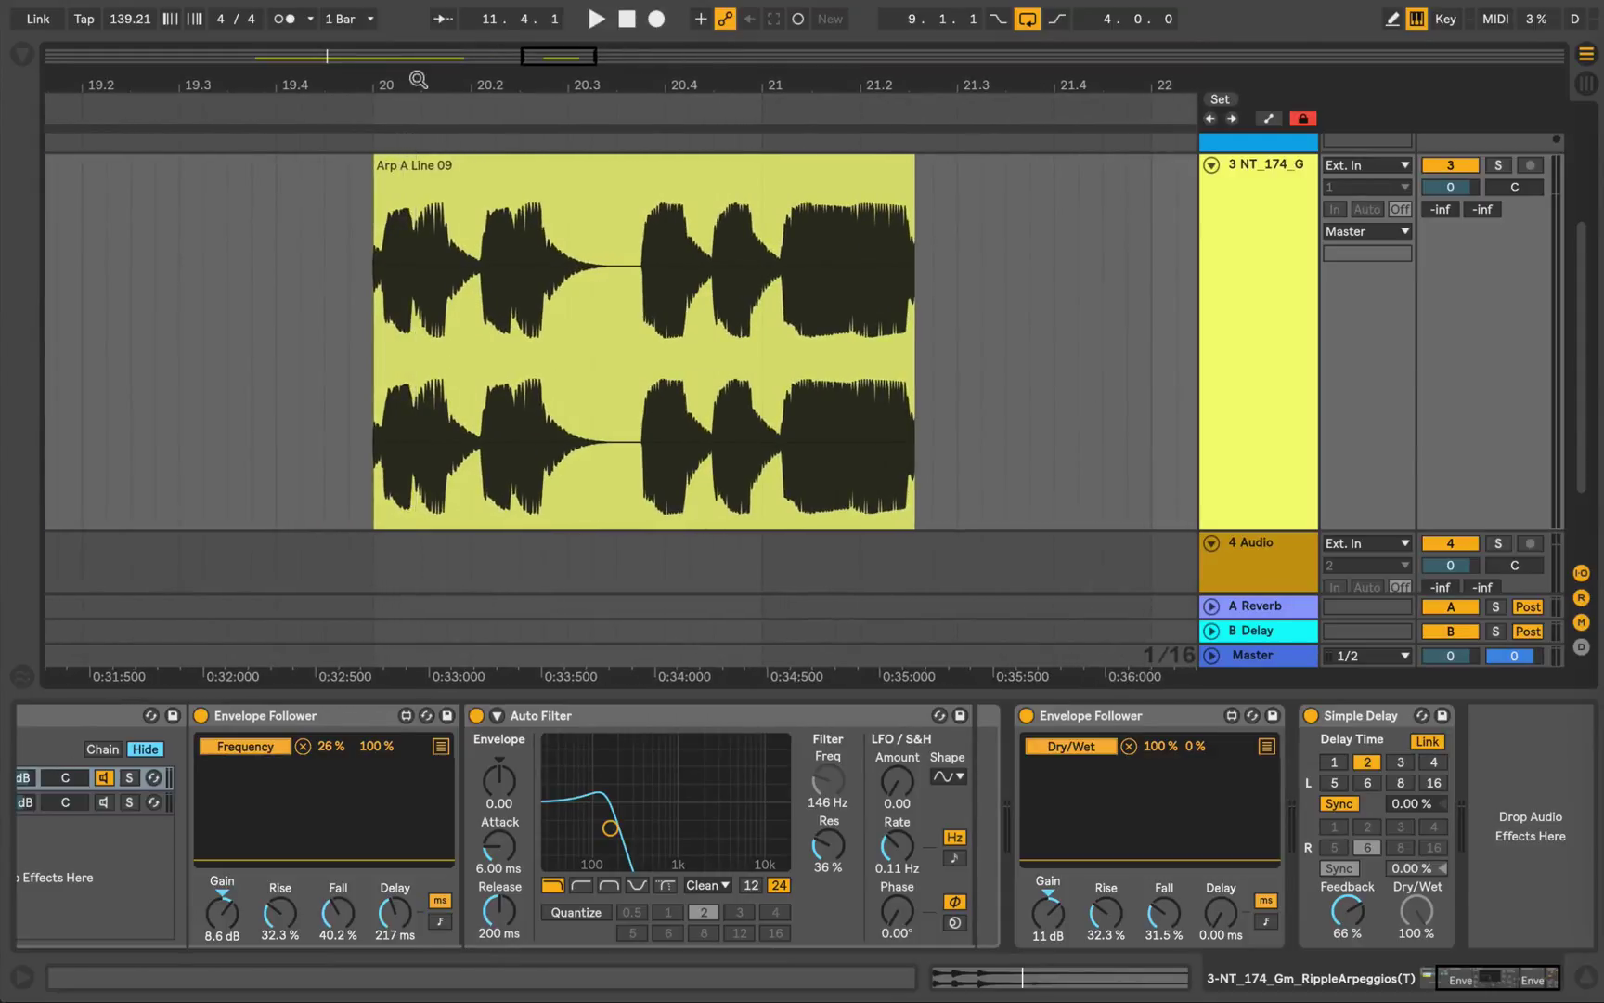
click(543, 173)
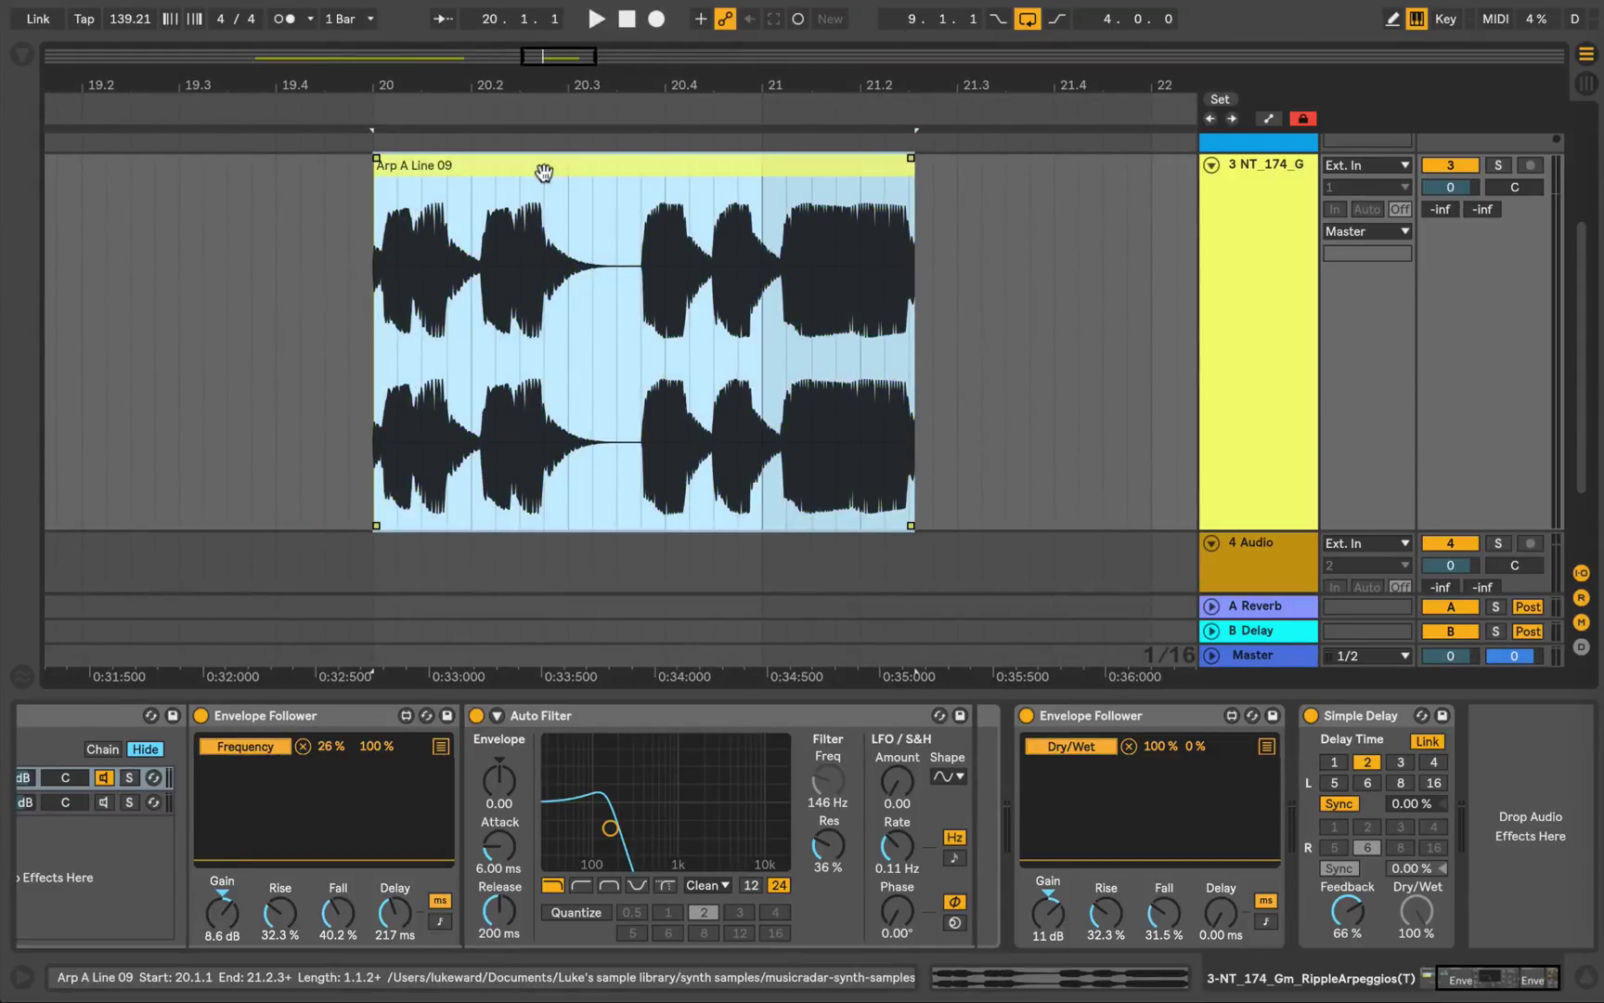
Step: Play the Arp A Line 09 clip briefly, then switch off the Audio Effect Rack
key(space)
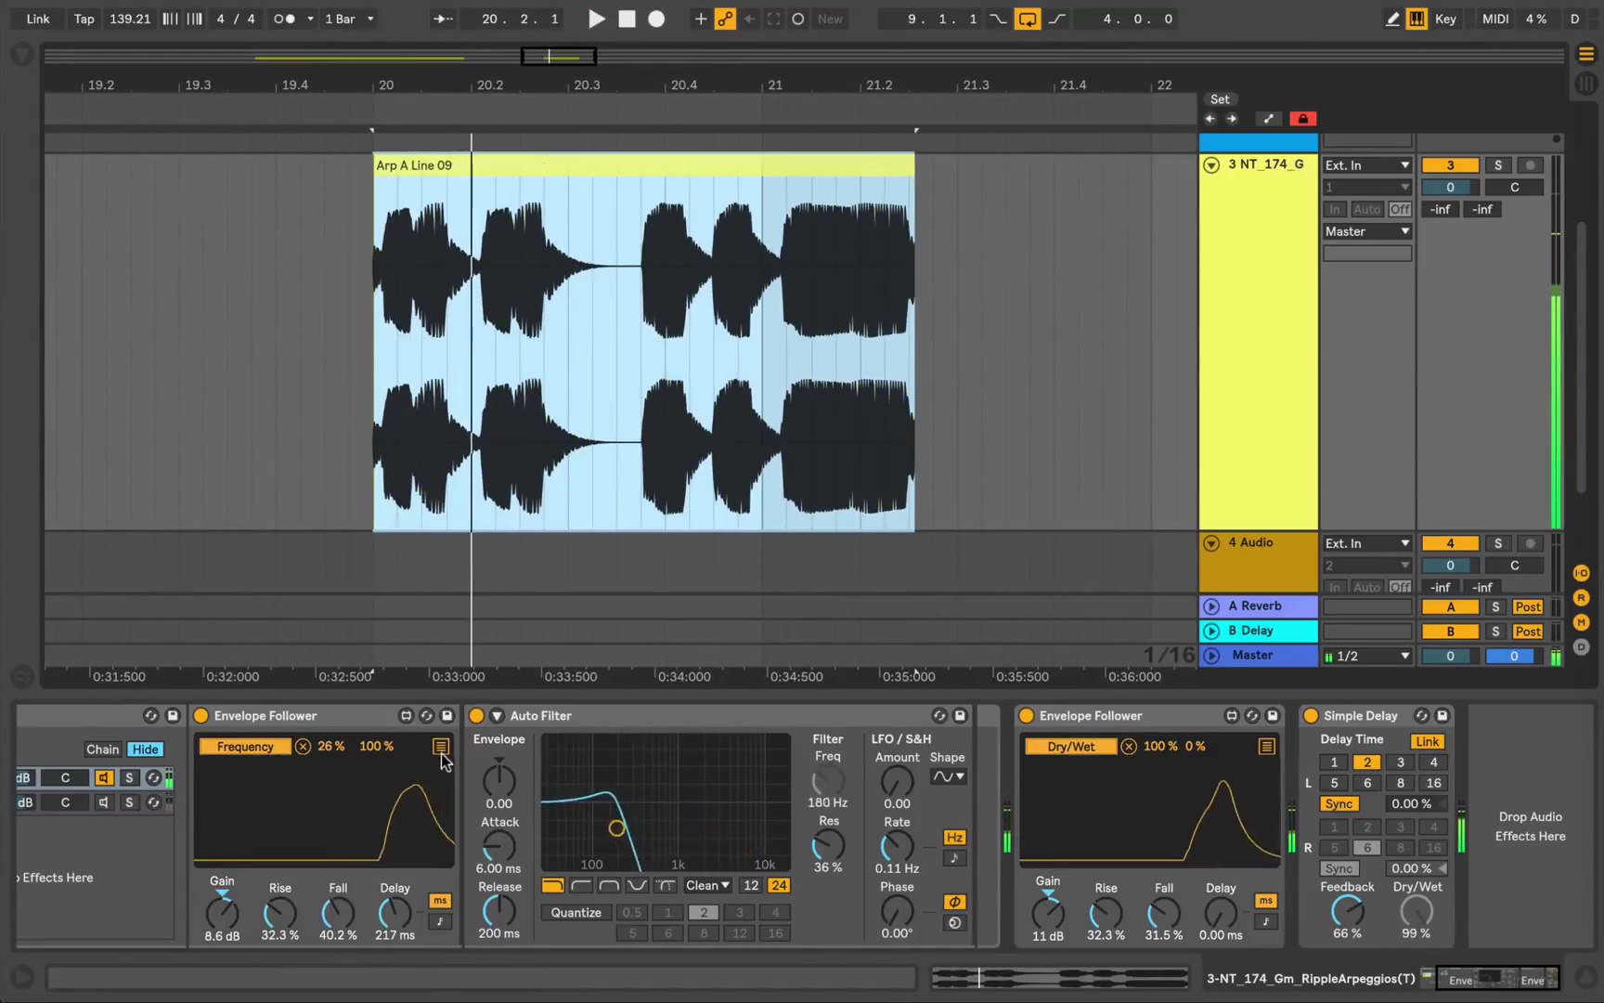
scroll(442, 754, left, 3)
click(43, 716)
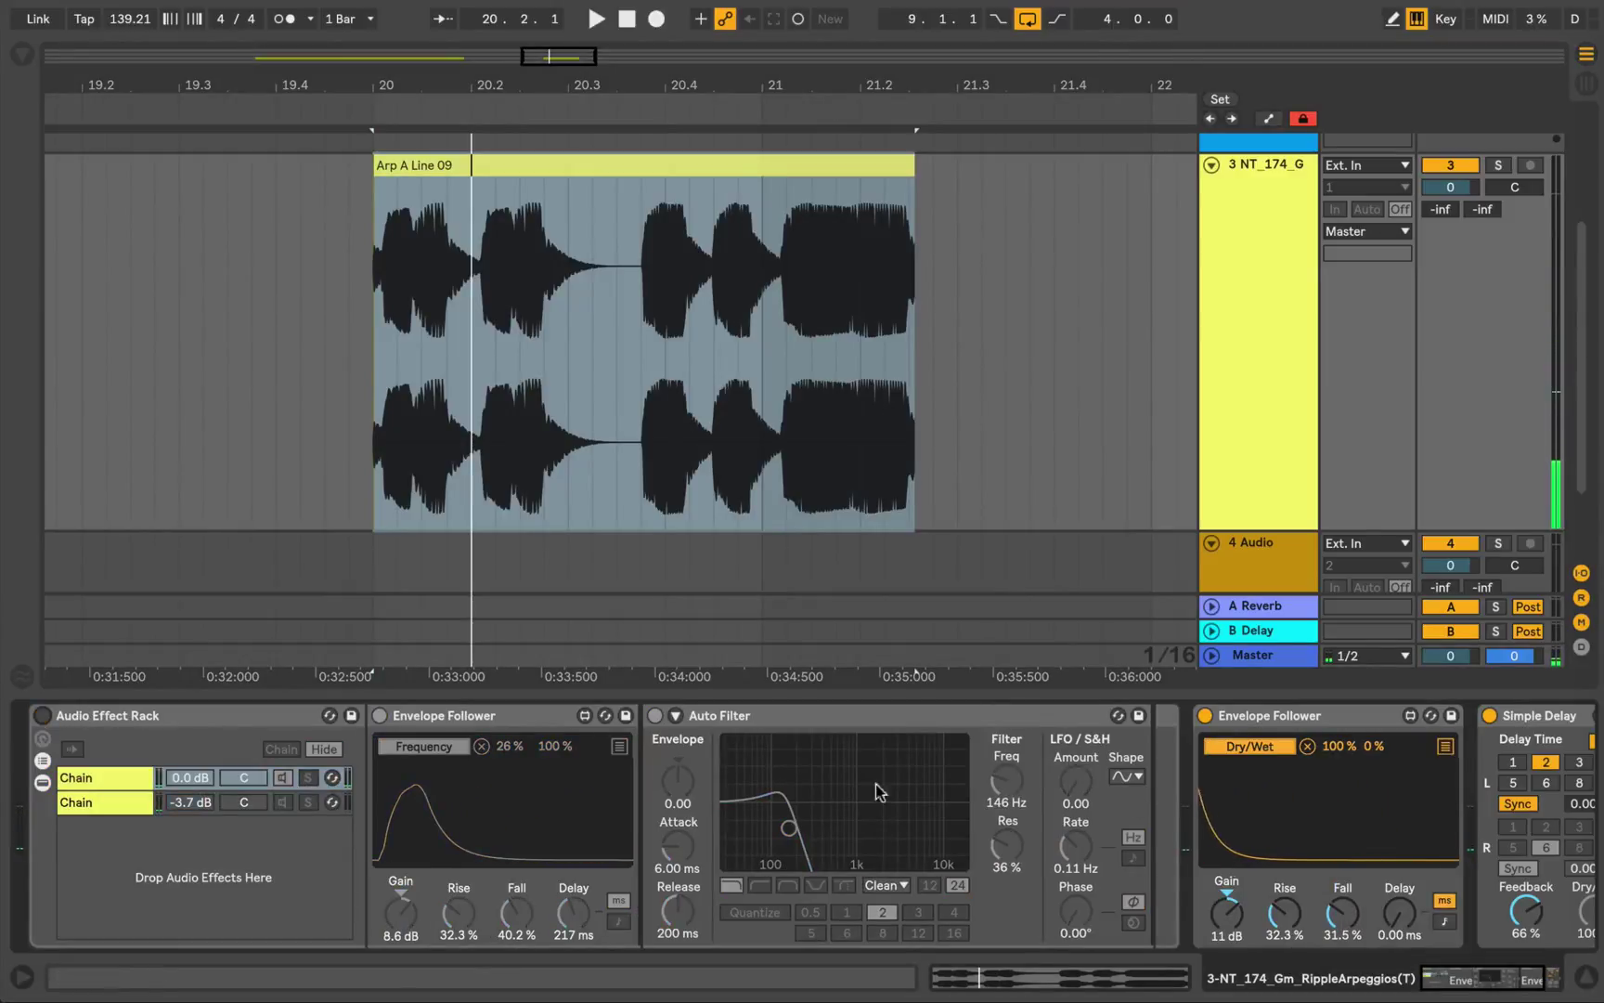
Step: Bypass the Dry/Wet Envelope Follower and the Simple Delay, then listen to the unprocessed arp clip with the rack folded
click(1204, 715)
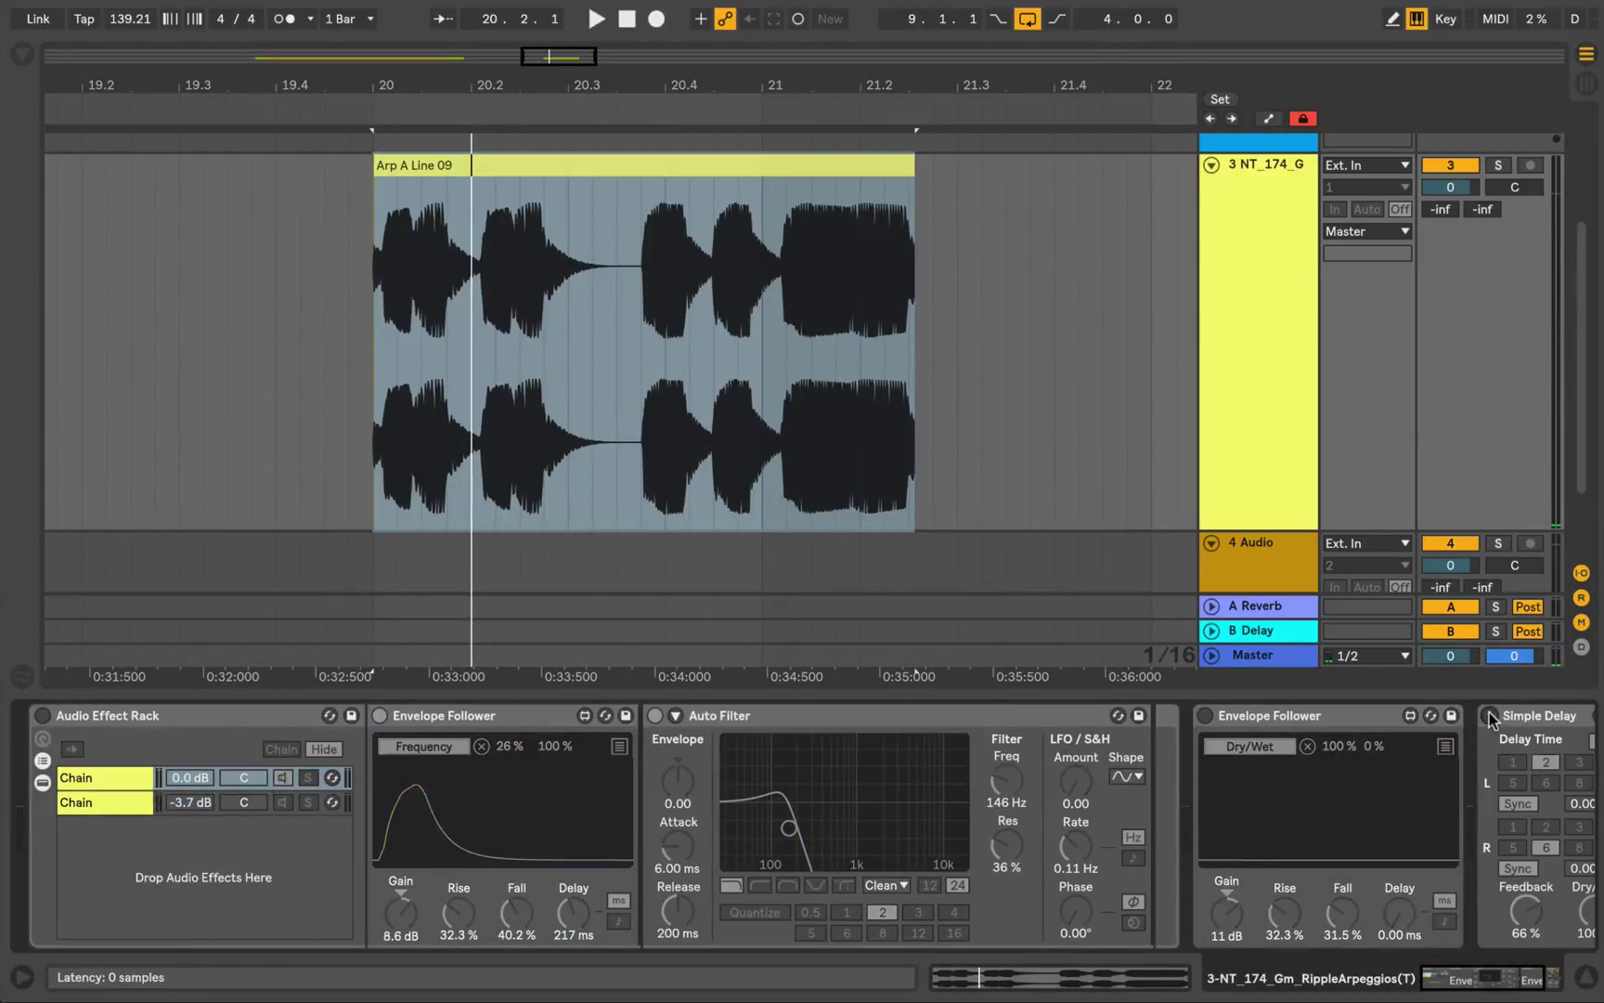
double_click(257, 713)
key(space)
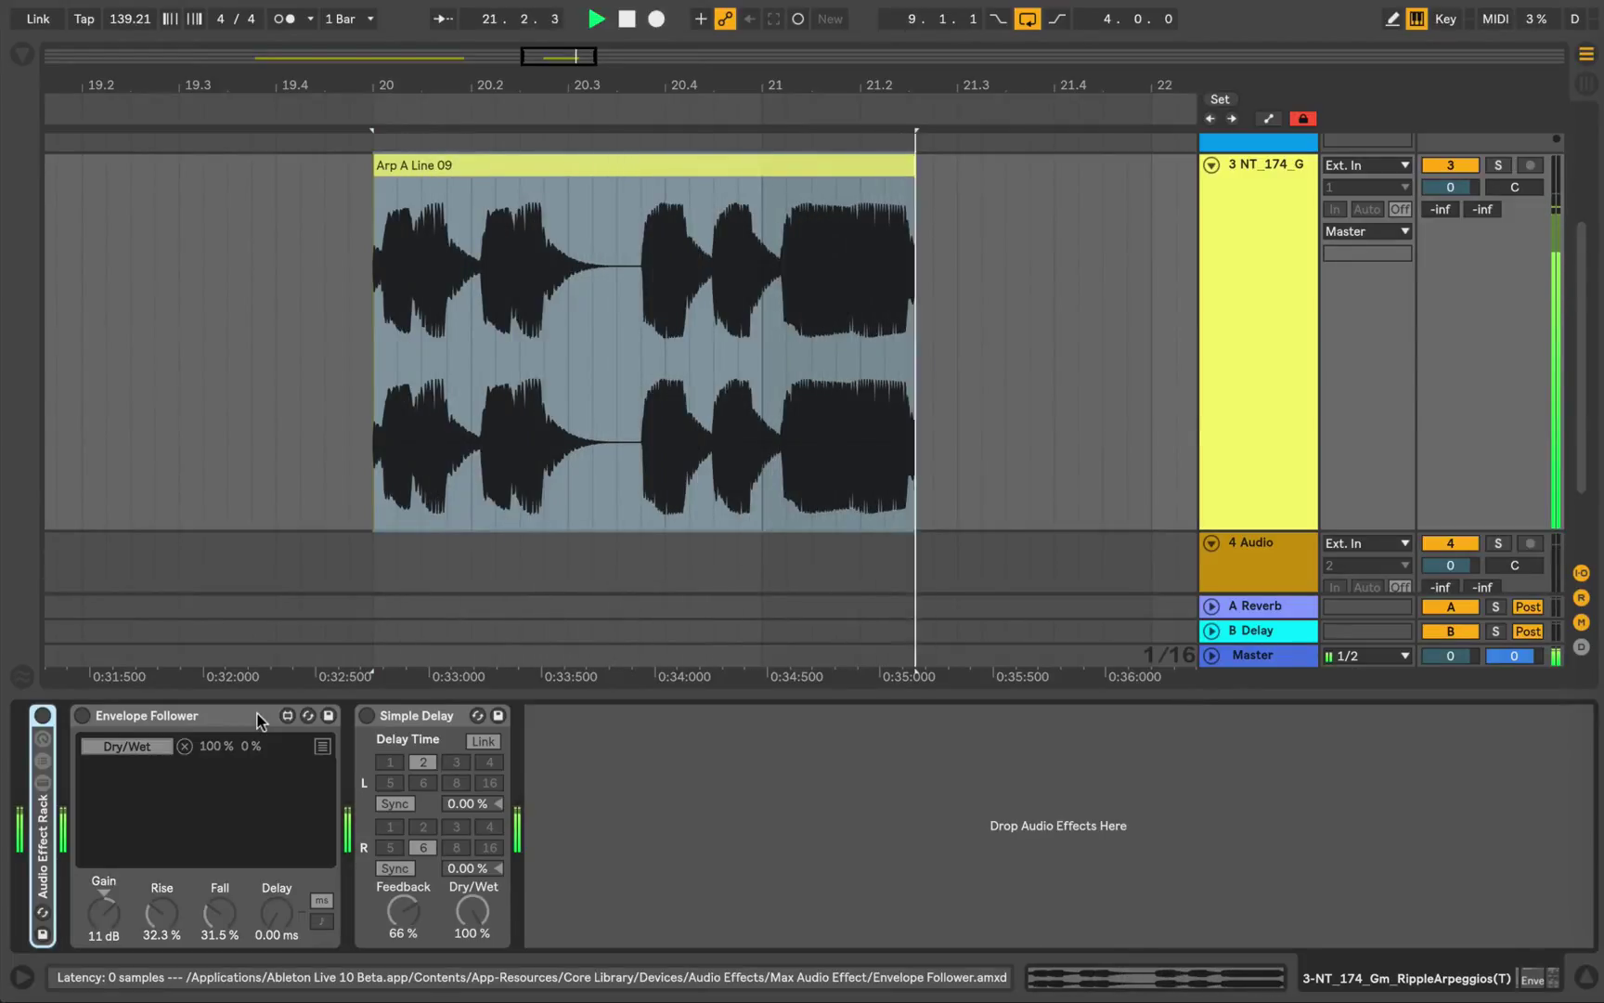
key(space)
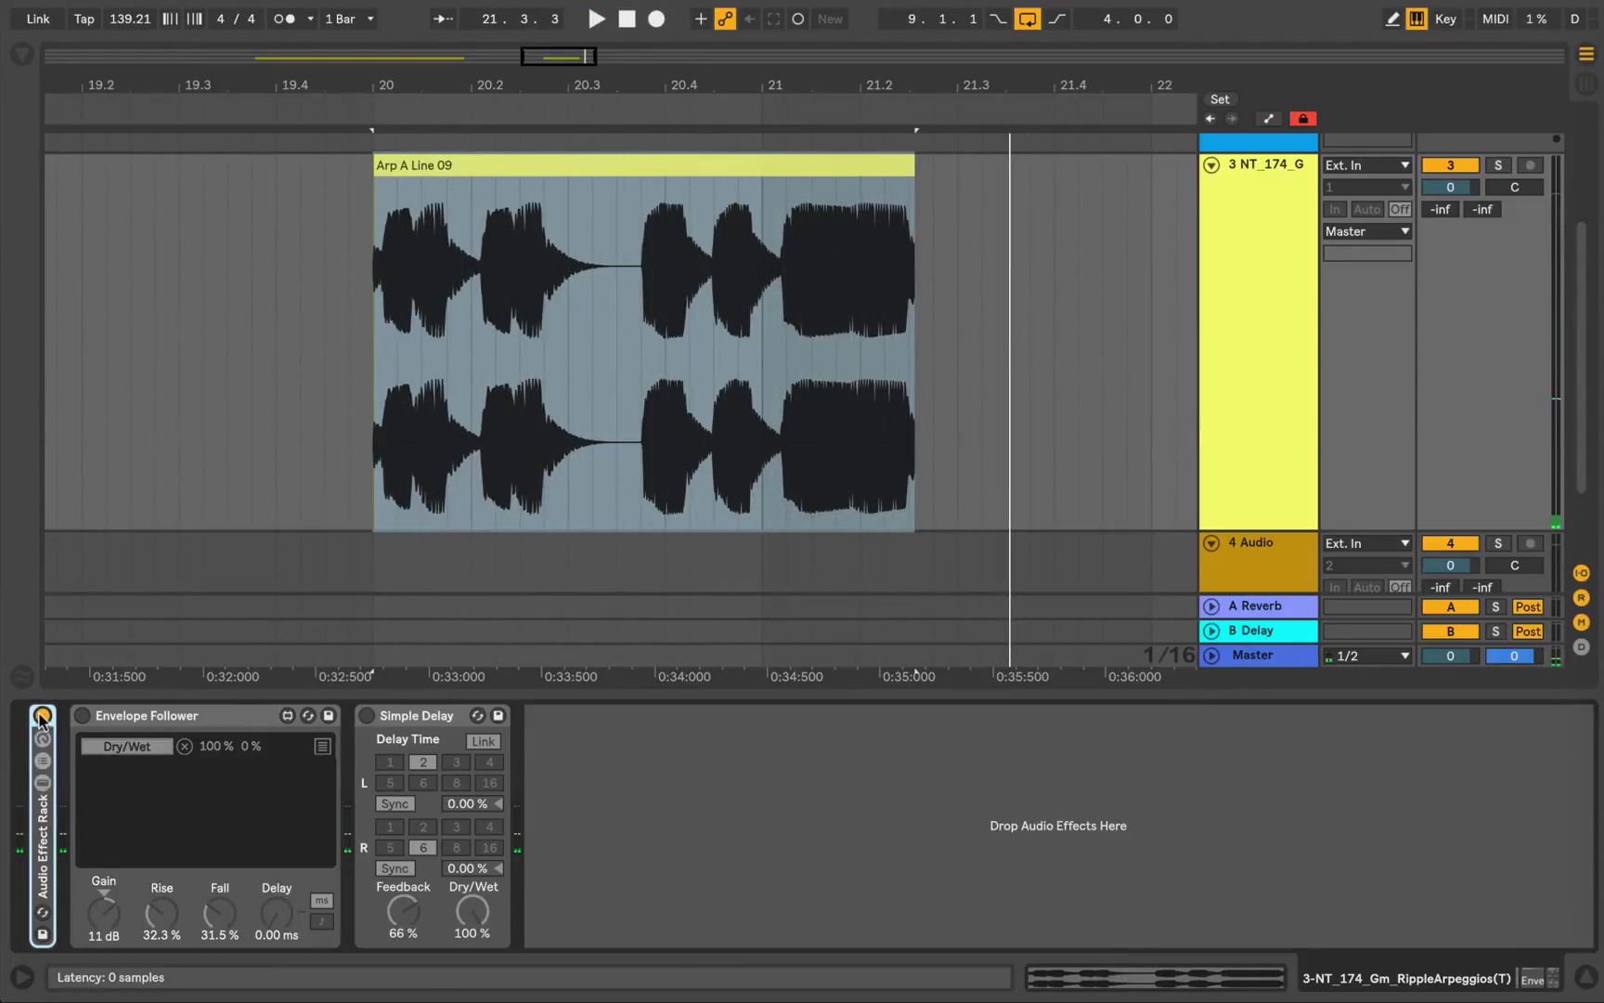
Step: Switch on and unfold the Audio Effect Rack, then play the arp through the first chain's Envelope Follower and Auto Filter
double_click(42, 808)
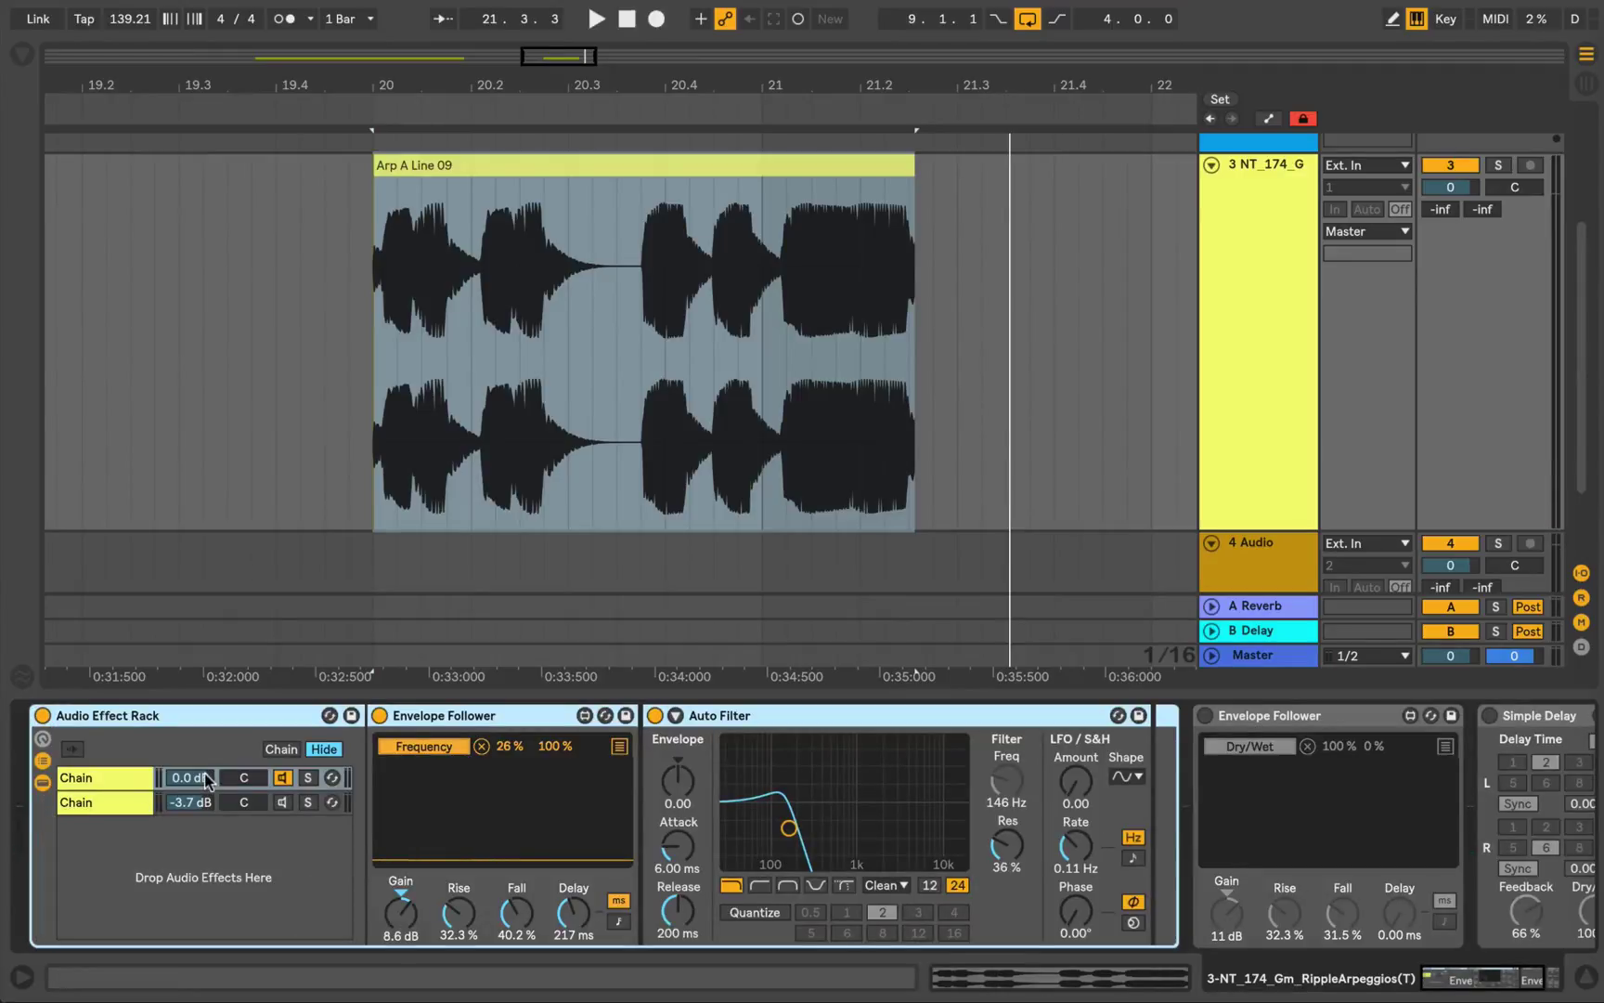
click(146, 780)
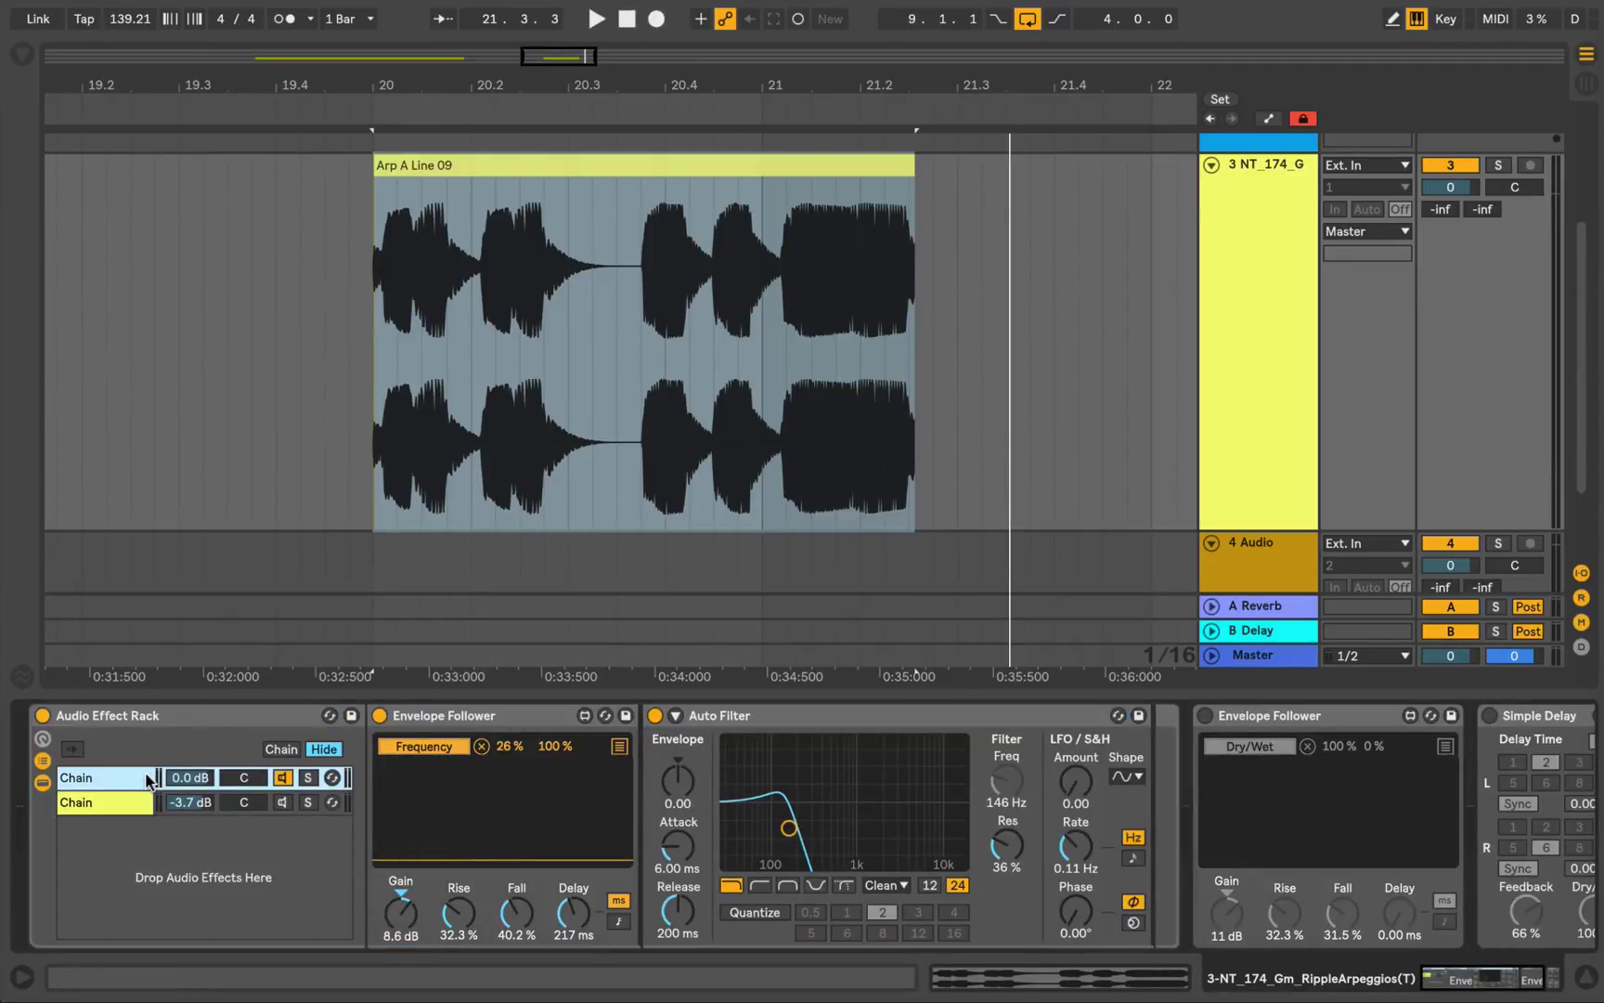
click(742, 725)
click(512, 724)
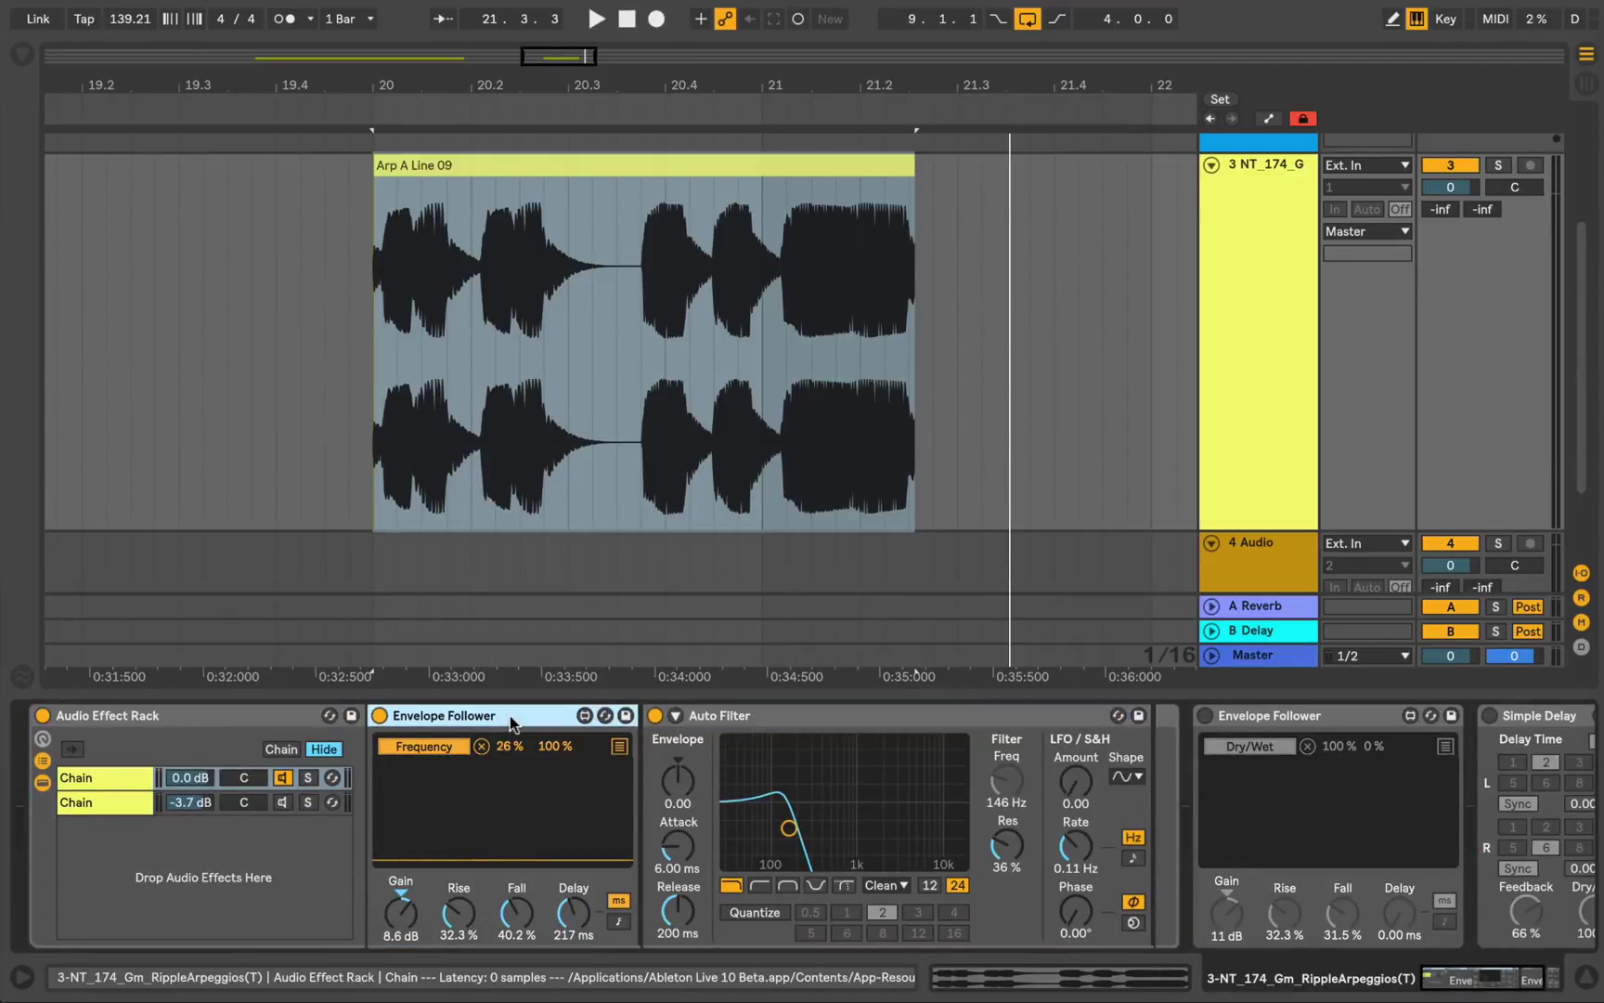
key(space)
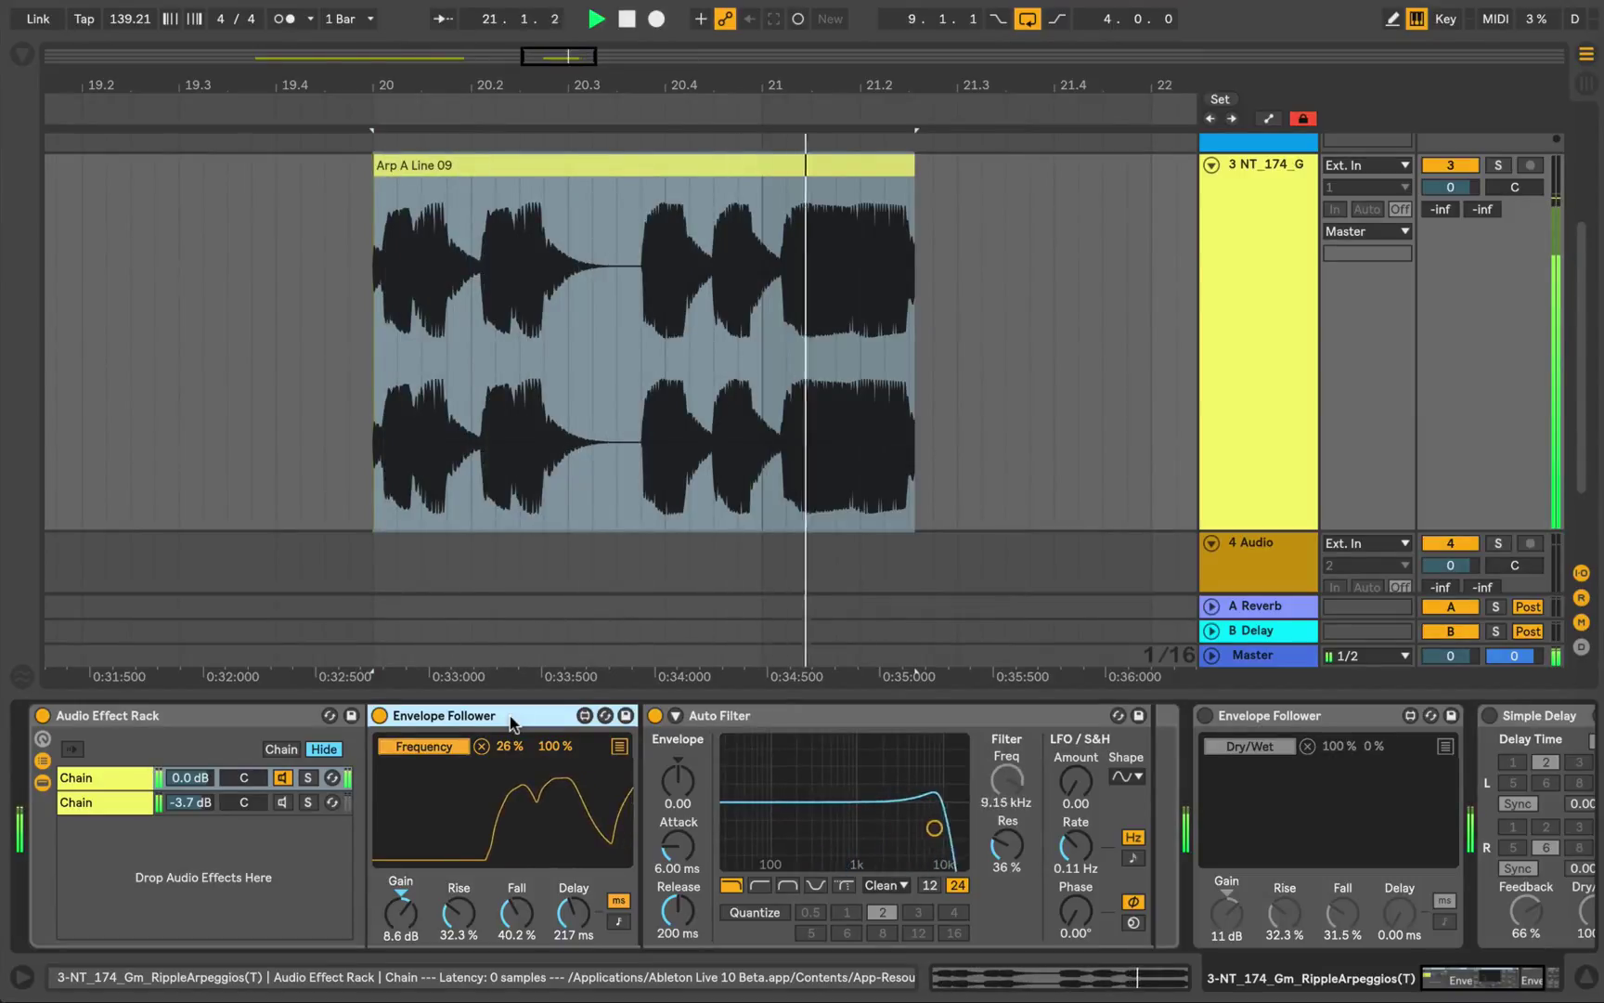
Step: Select the whole Arp A Line 09 clip and loop it during playback
click(560, 249)
click(533, 166)
key(ctrl+l)
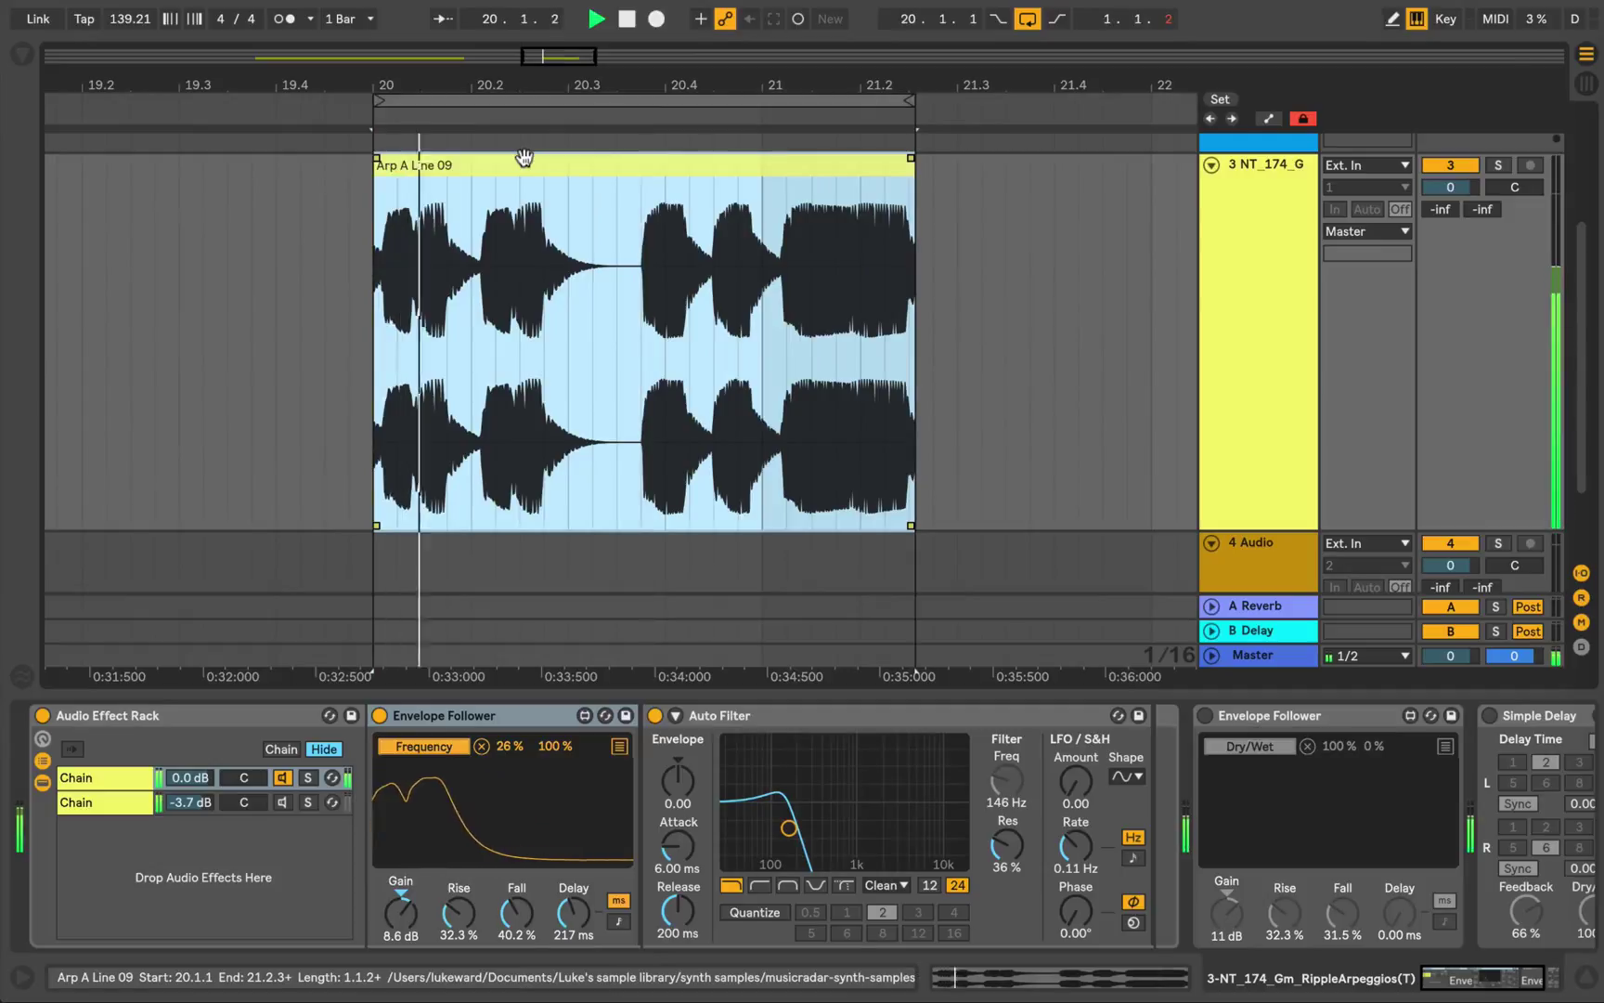
Step: Set the filter's Envelope Follower delay to 0 ms and its Frequency mapping range to 0%–86%, listening to the loop
click(571, 913)
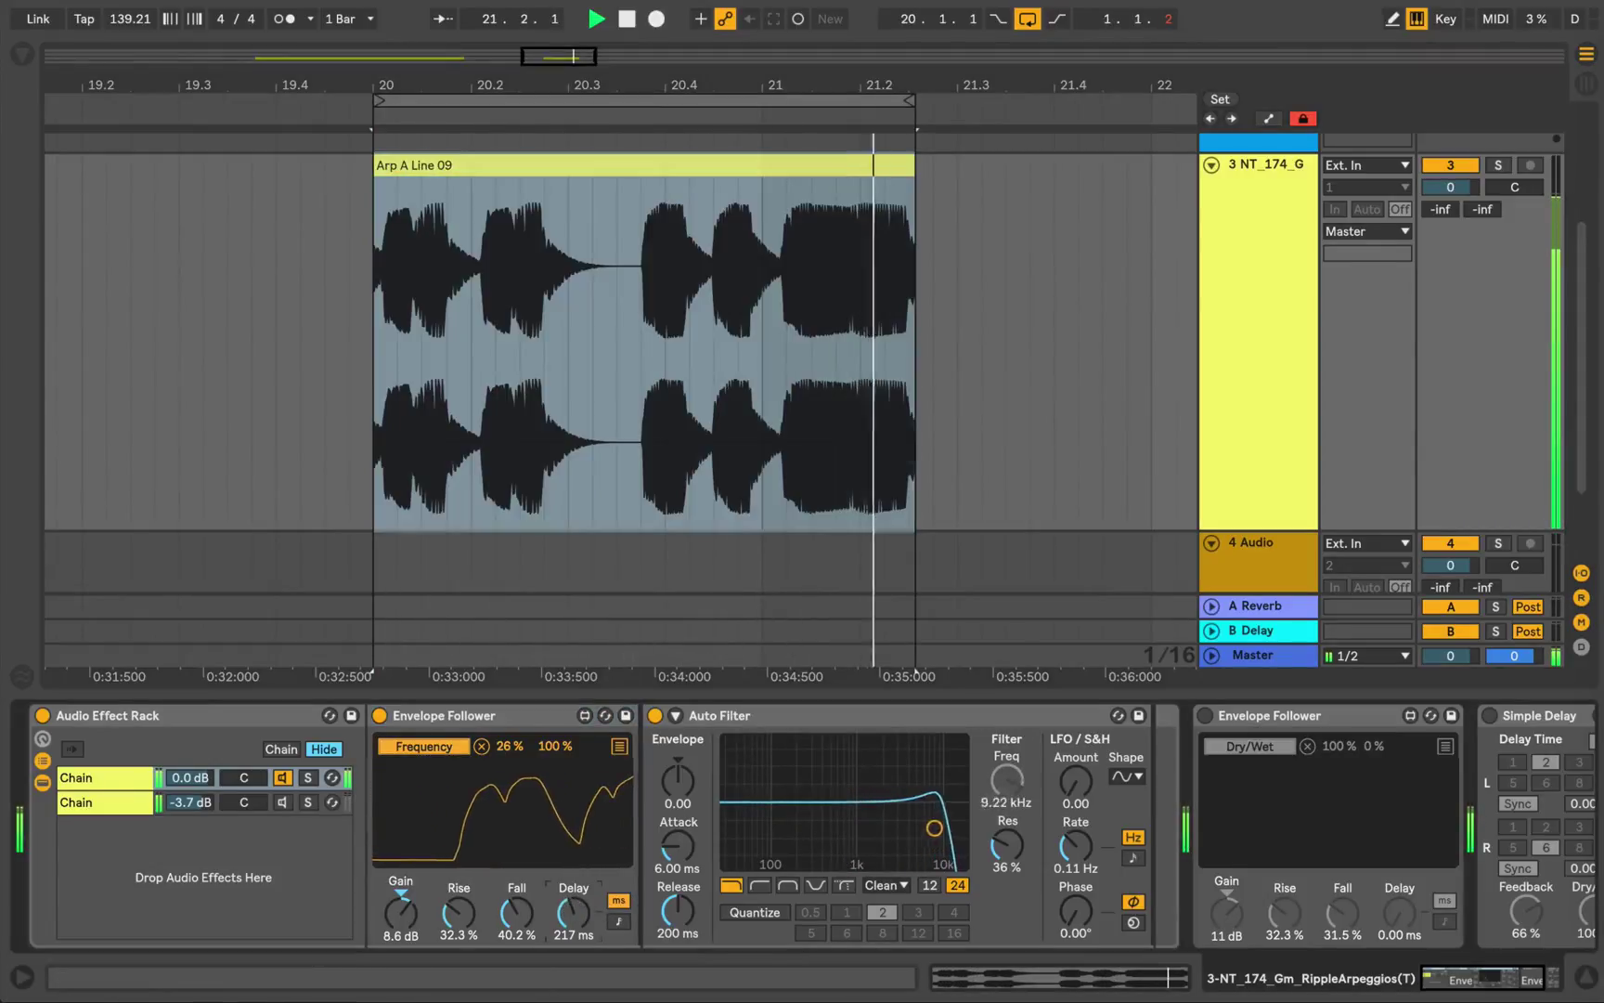
drag(568, 904, 567, 984)
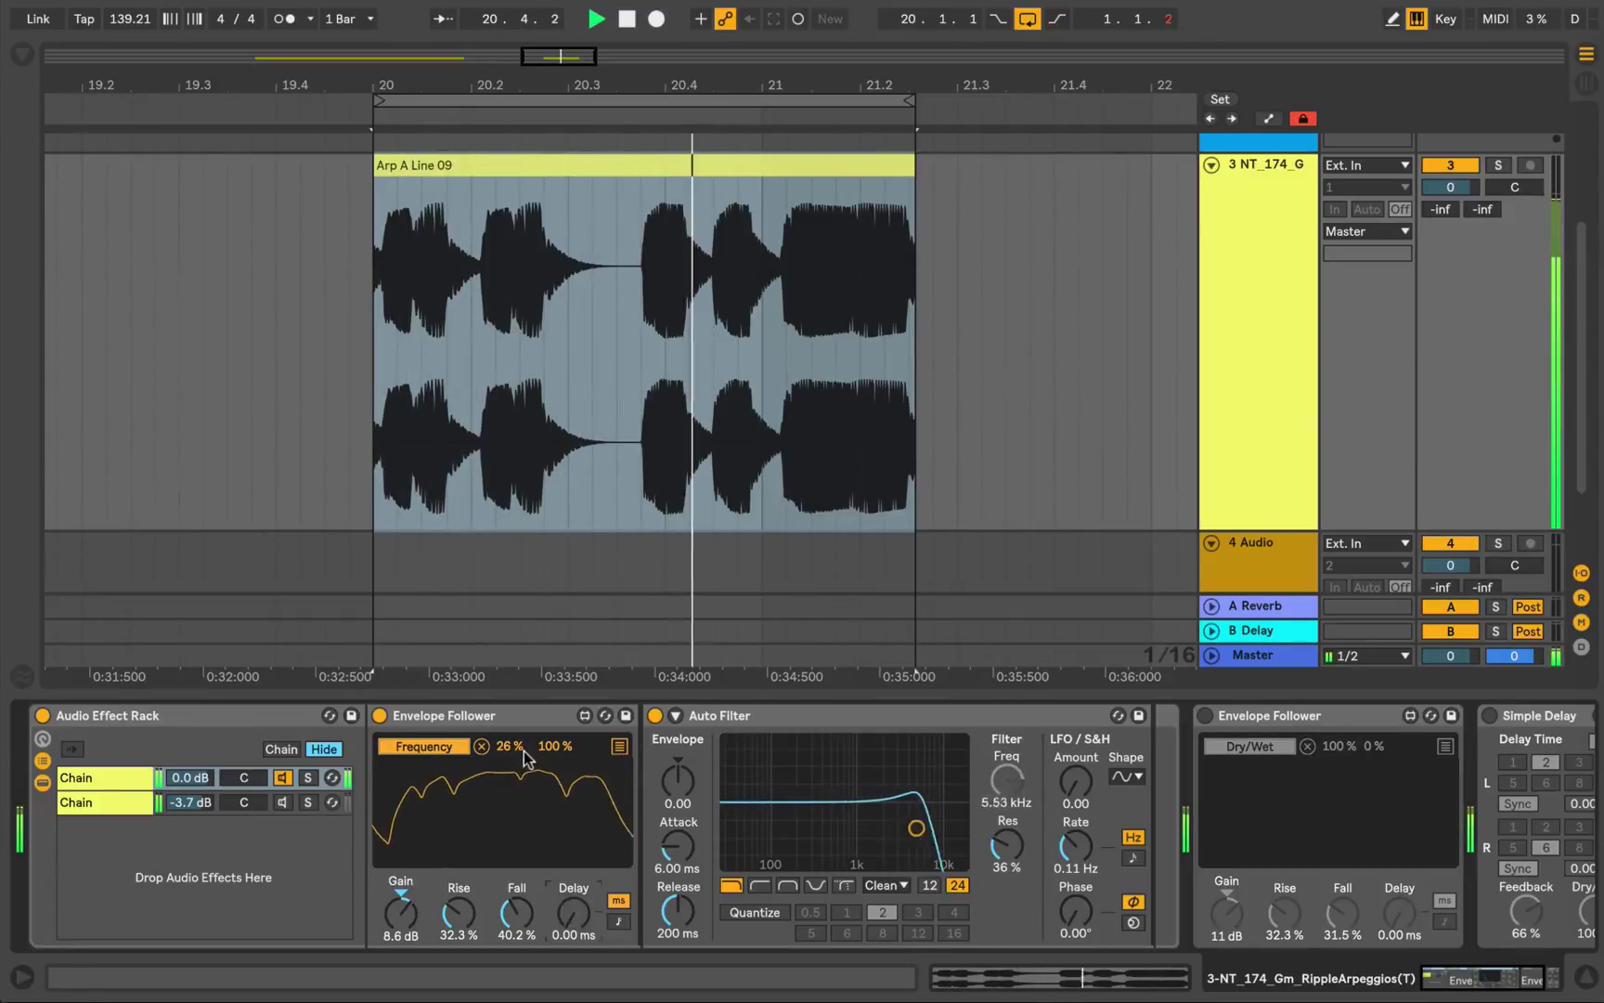
drag(511, 748, 511, 808)
click(554, 746)
mouse_move(554, 747)
mouse_down()
mouse_move(554, 804)
mouse_move(554, 780)
mouse_up()
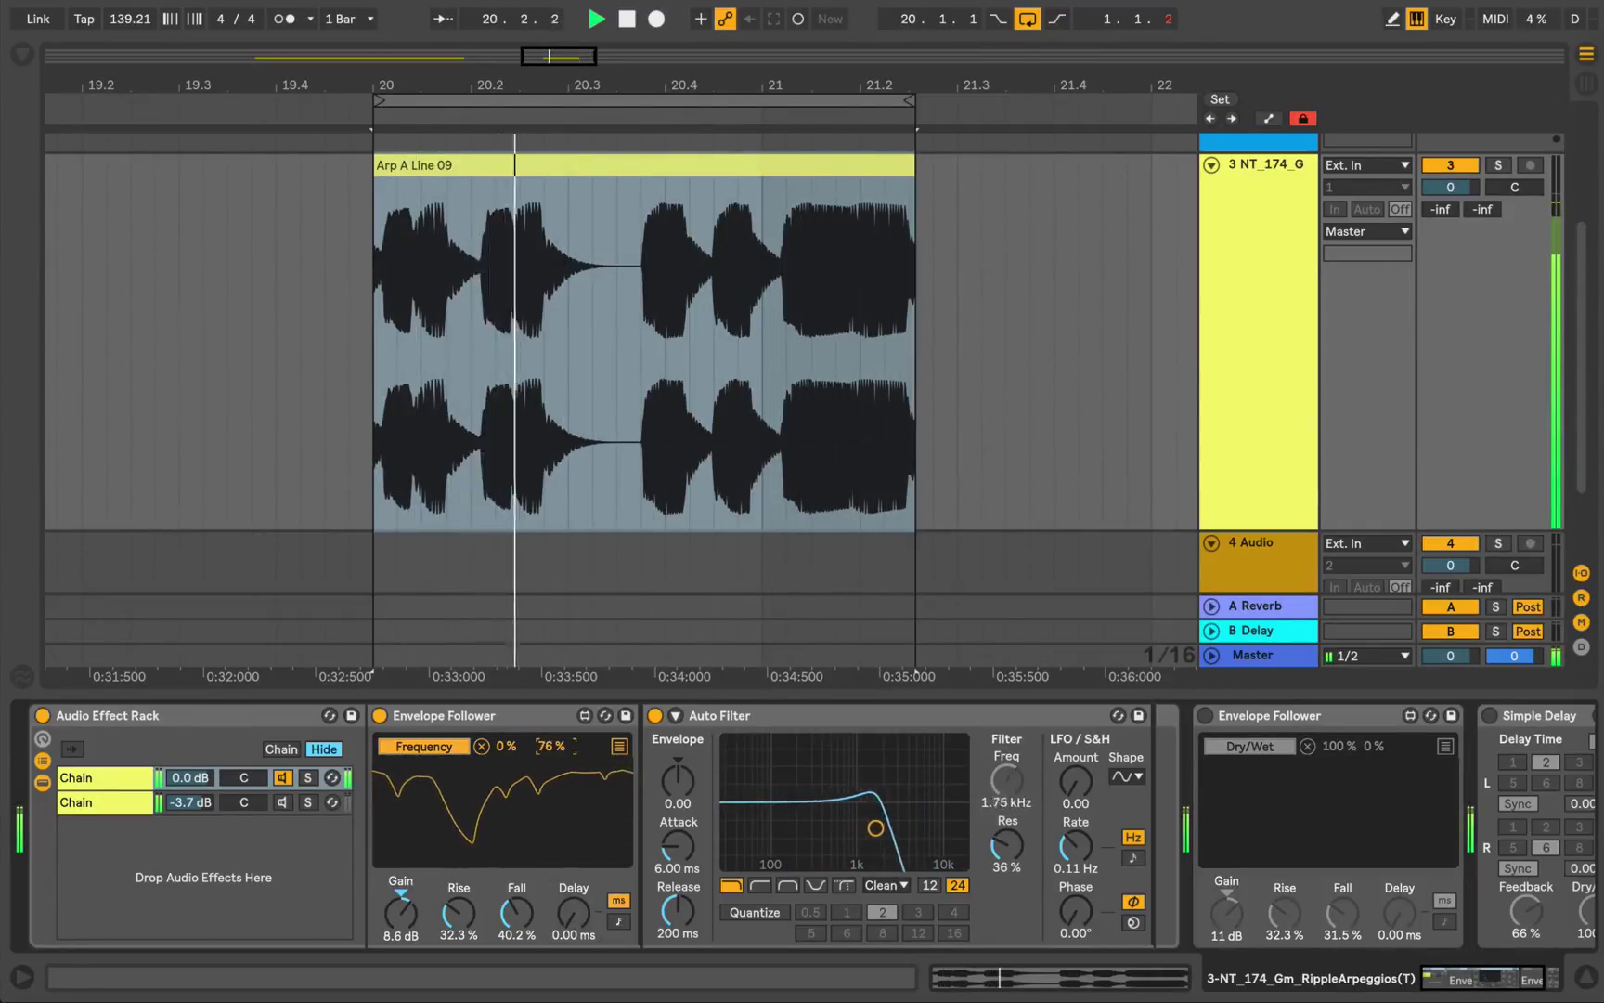
drag(548, 750, 548, 741)
key(space)
Step: Switch the Dry/Wet Envelope Follower and Simple Delay back on, then play the looped arp through the full effect chain
scroll(577, 806, right, 3)
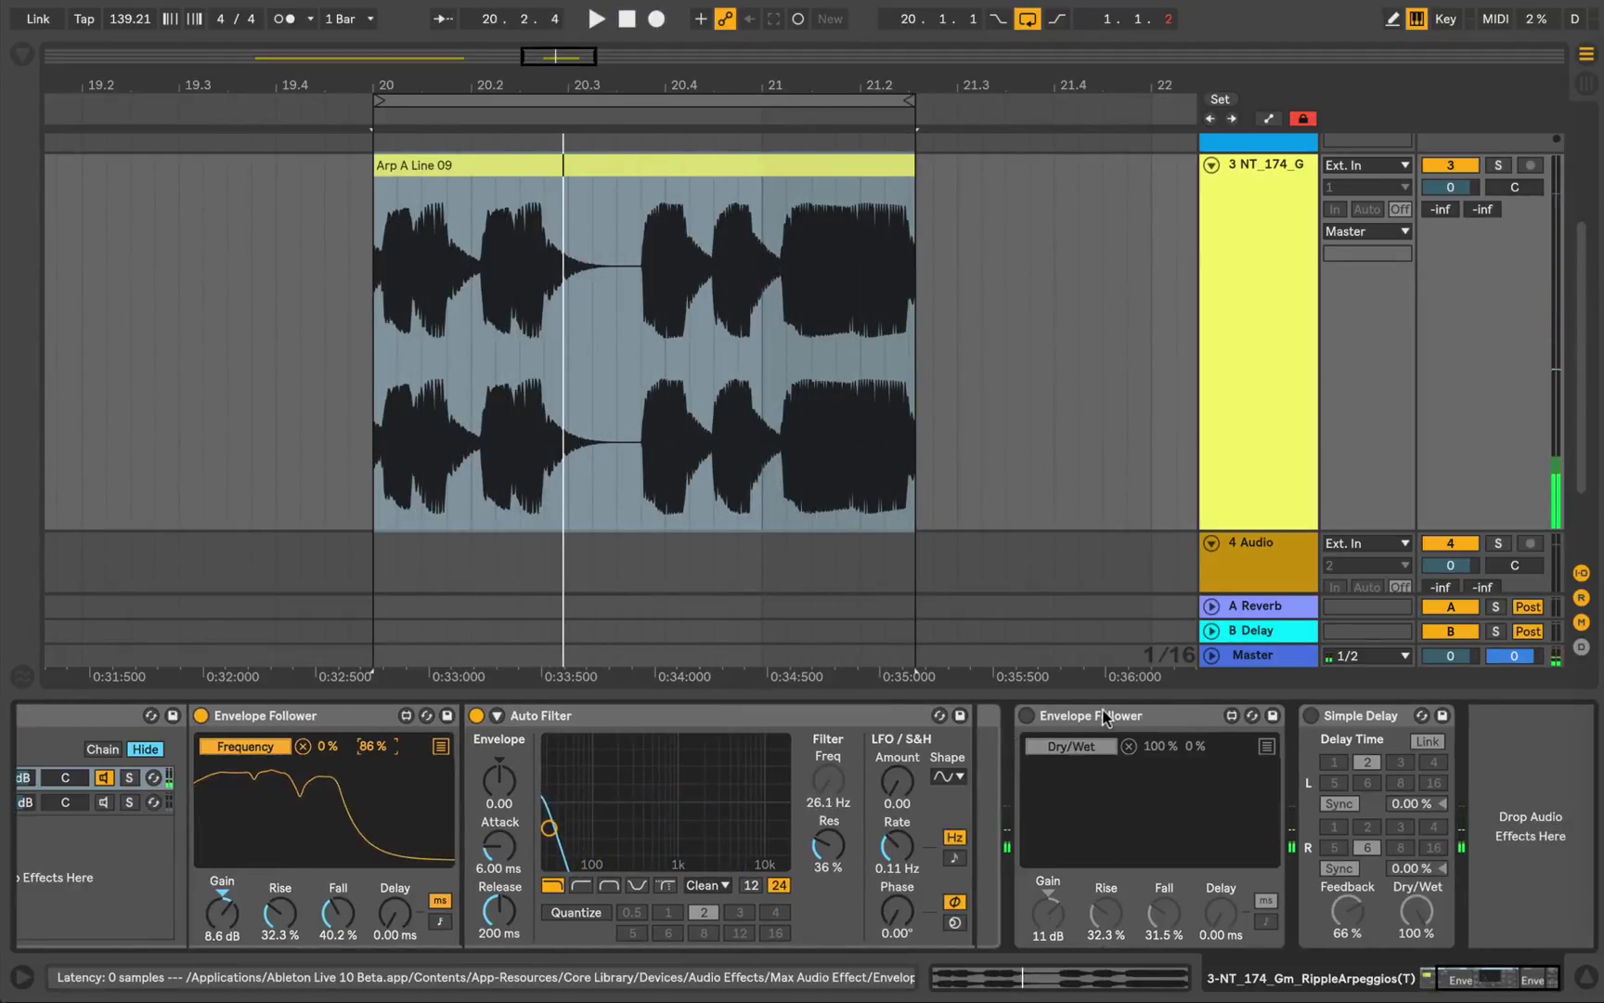
click(1025, 715)
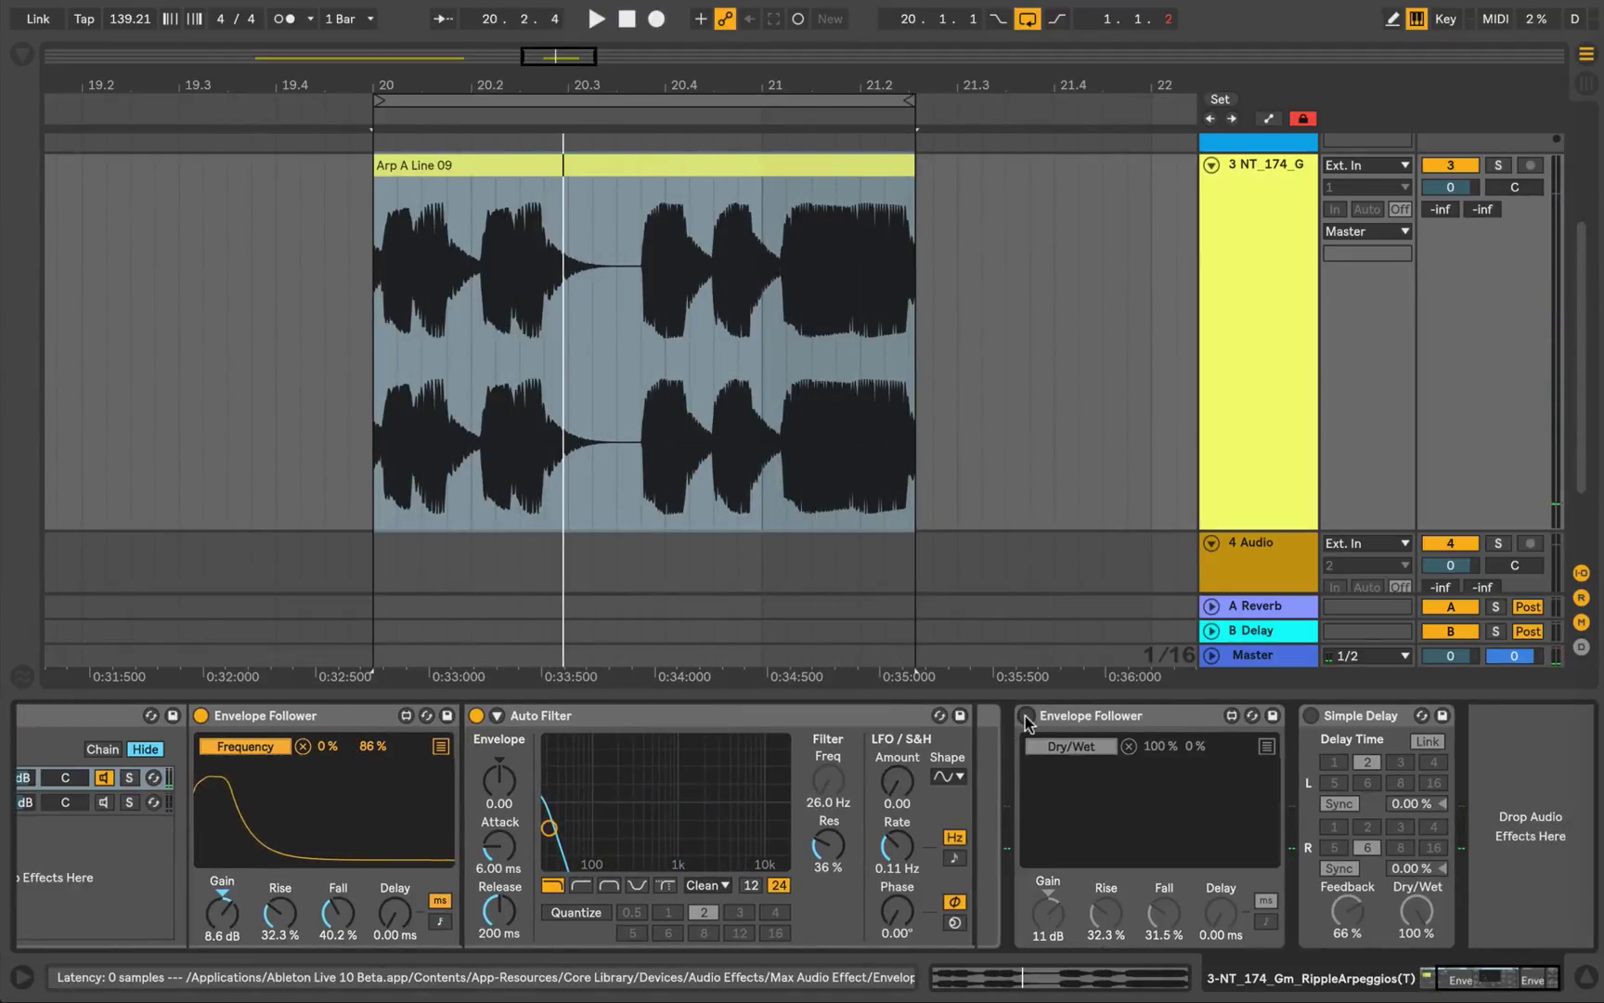
click(1311, 716)
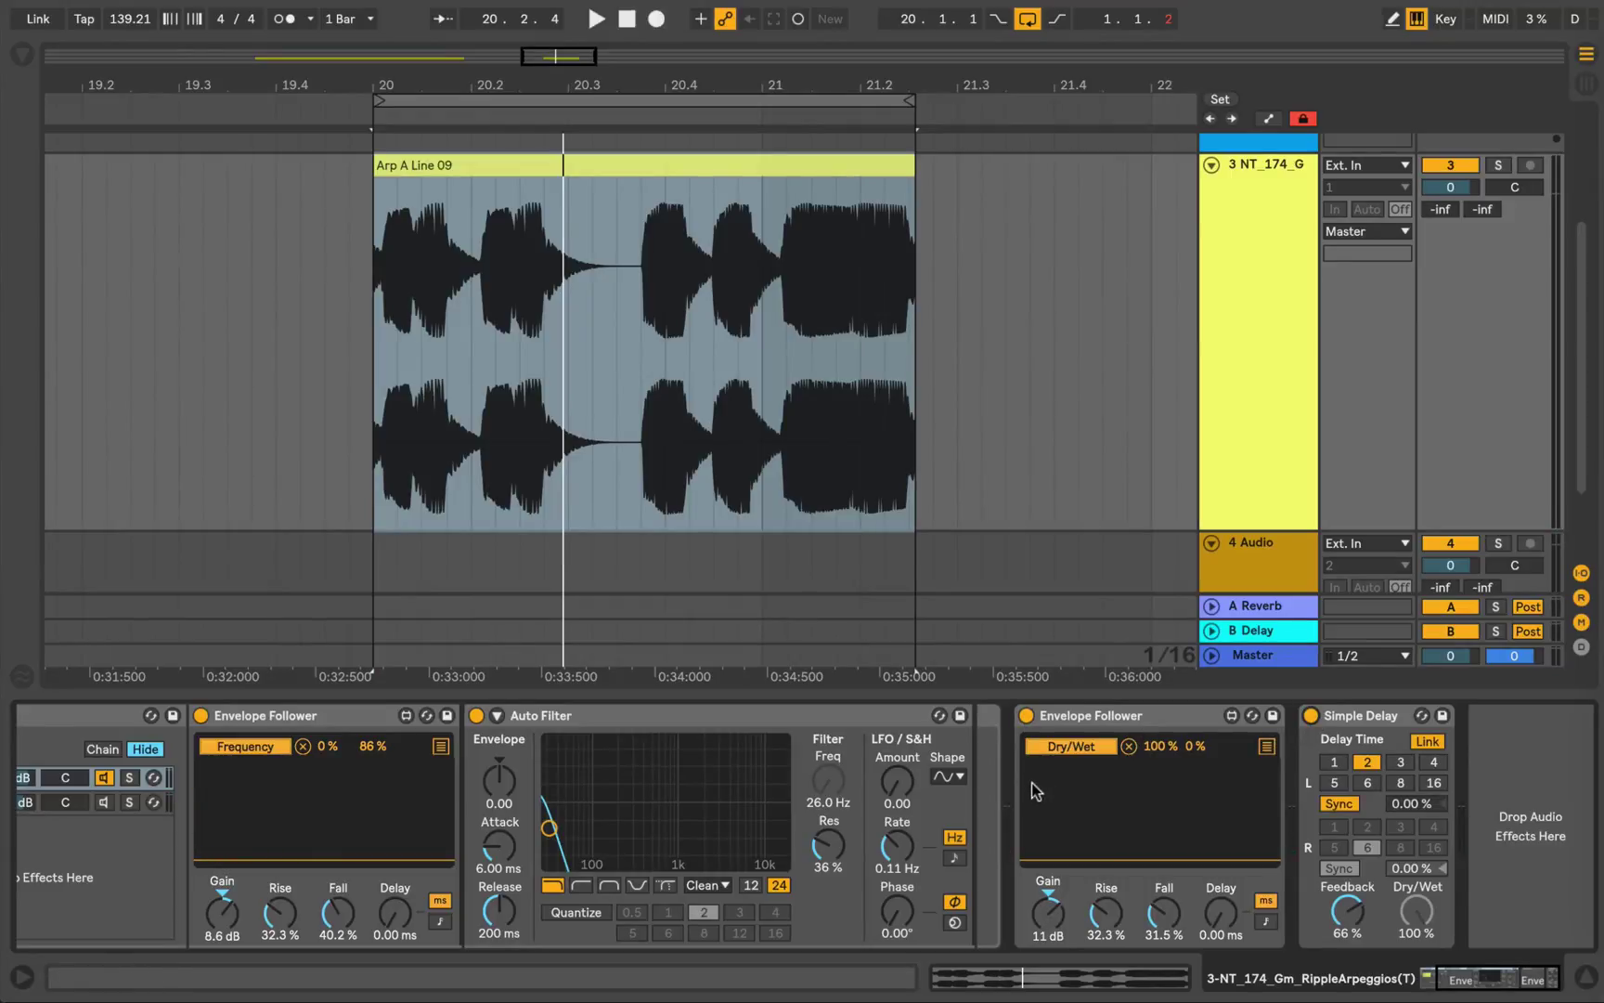
key(space)
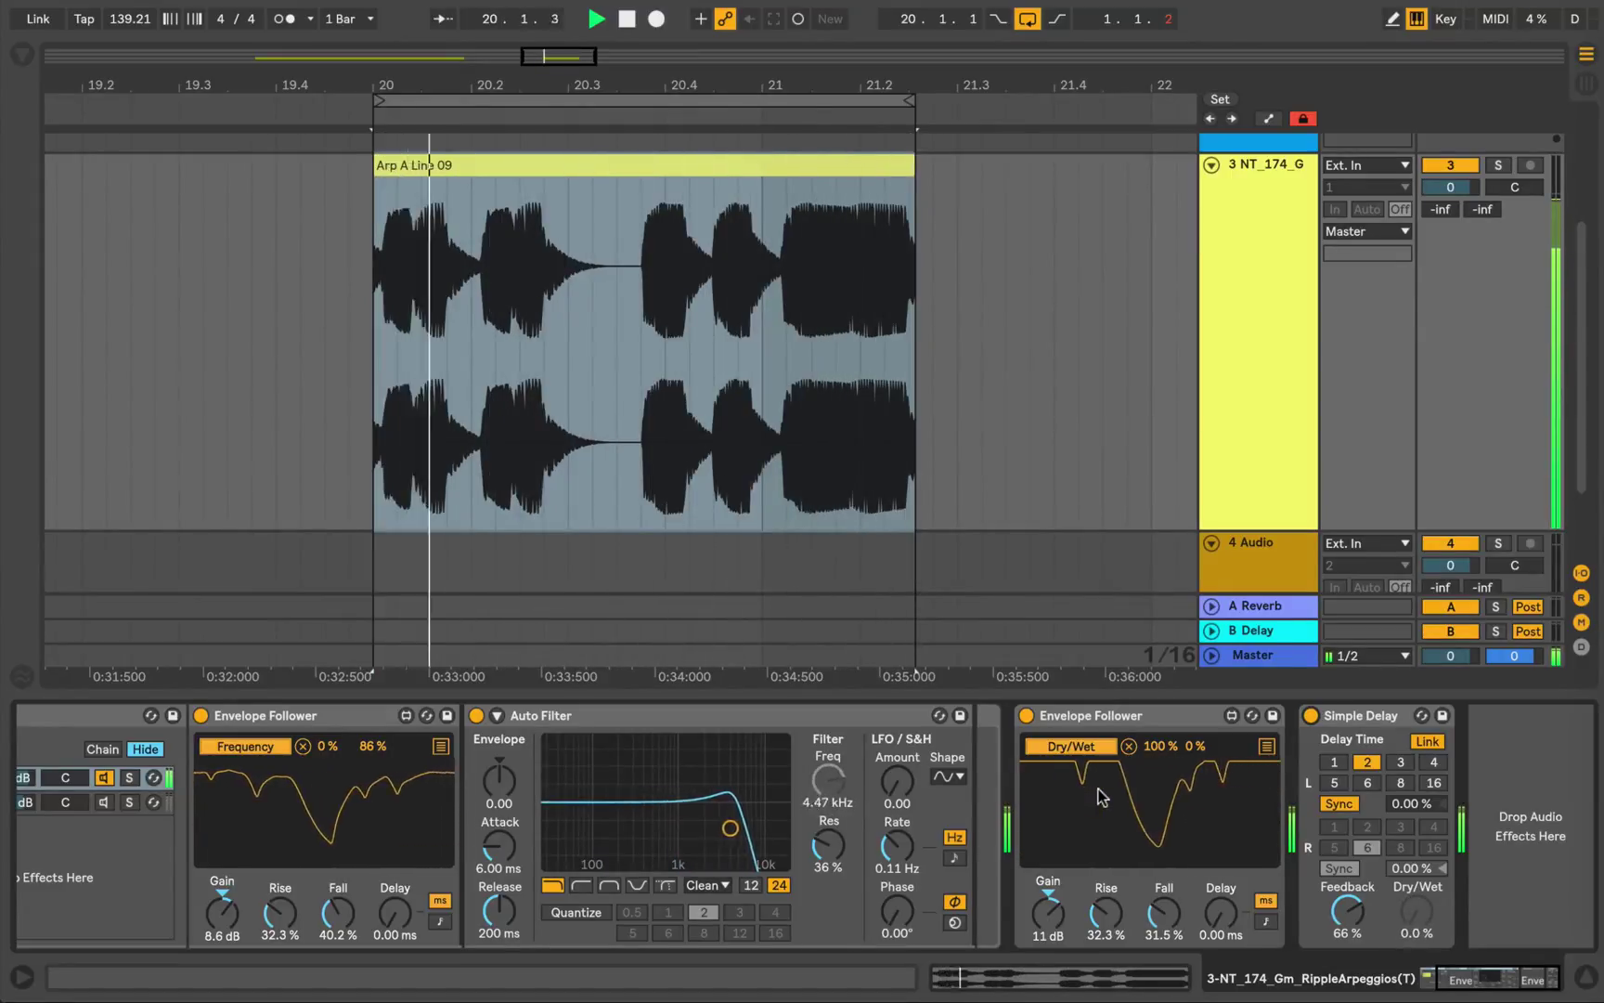
key(space)
Step: Select the decaying gap between the second and third hits in the Arp A Line 09 clip
click(636, 373)
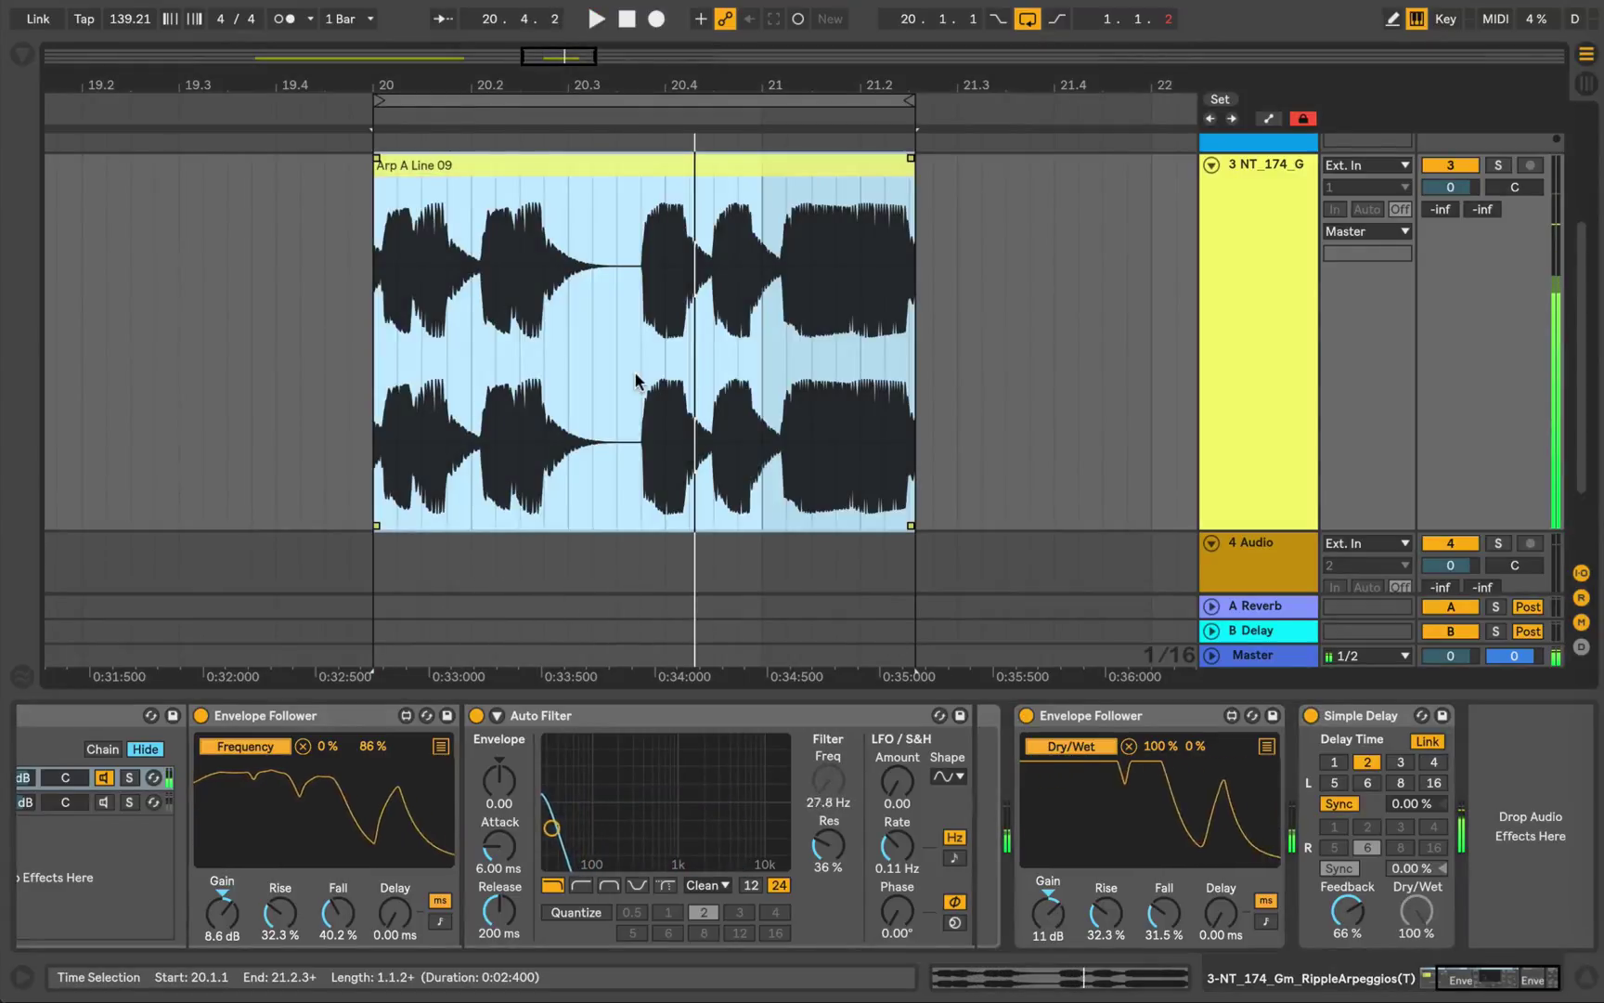
click(635, 374)
drag(635, 374, 544, 364)
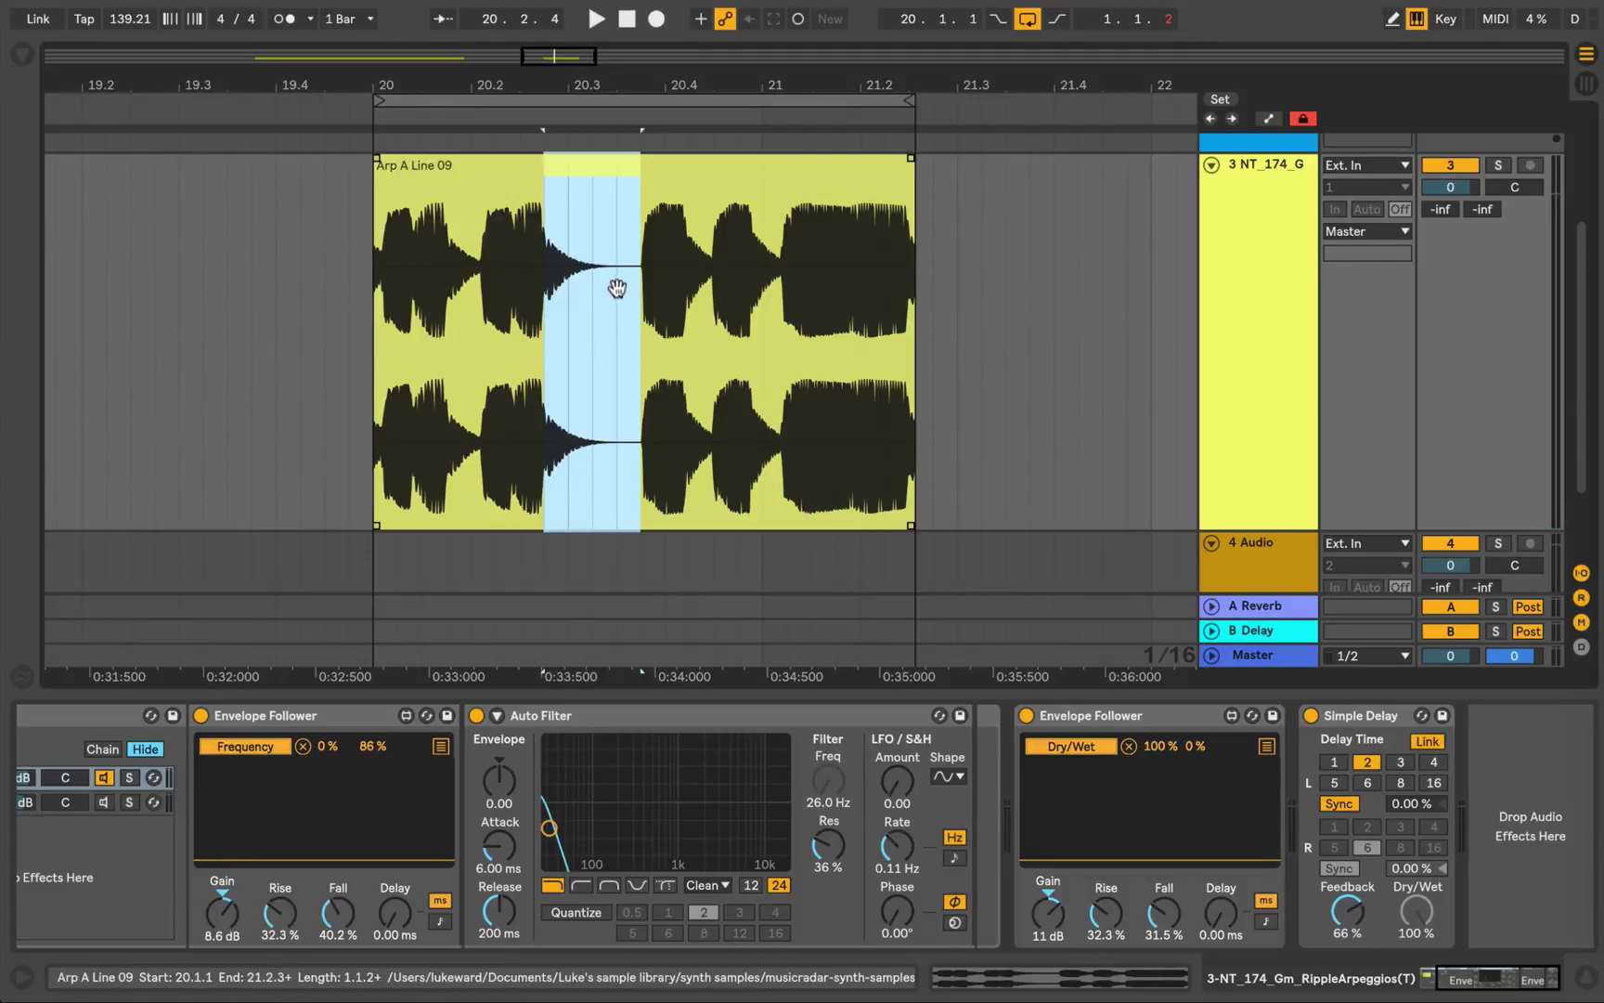
Step: Select the Simple Delay, then fold the Audio Effect Rack so the Dry/Wet Envelope Follower and delay sit beside it
click(1365, 715)
scroll(670, 838, left, 3)
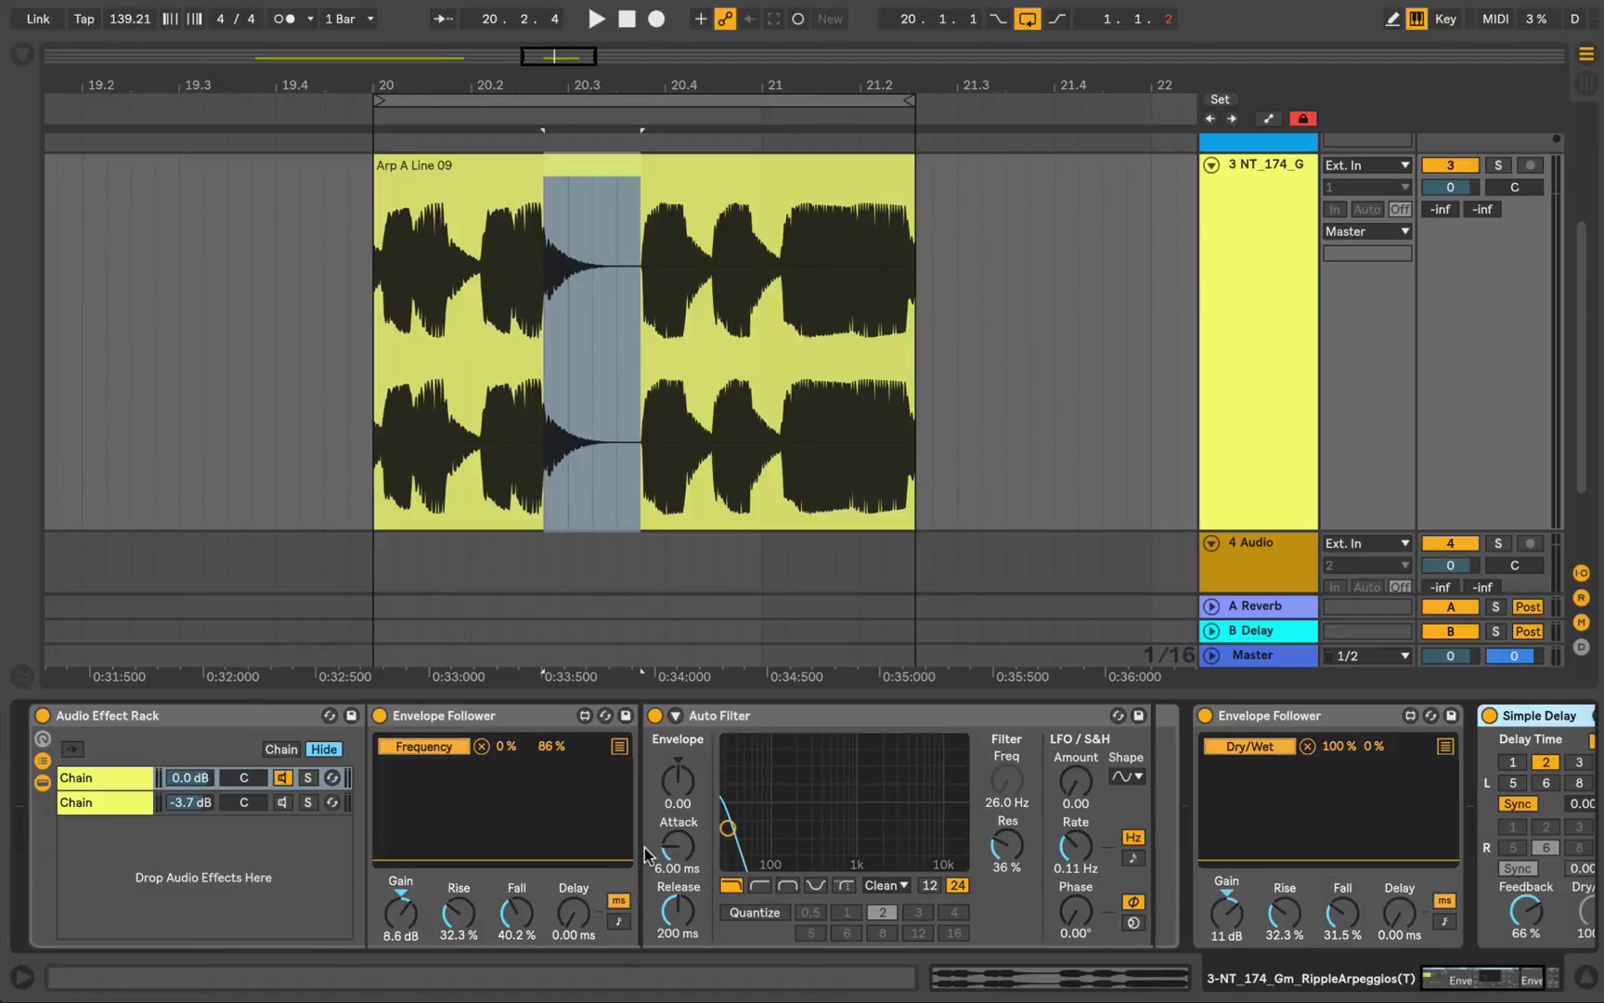
double_click(260, 720)
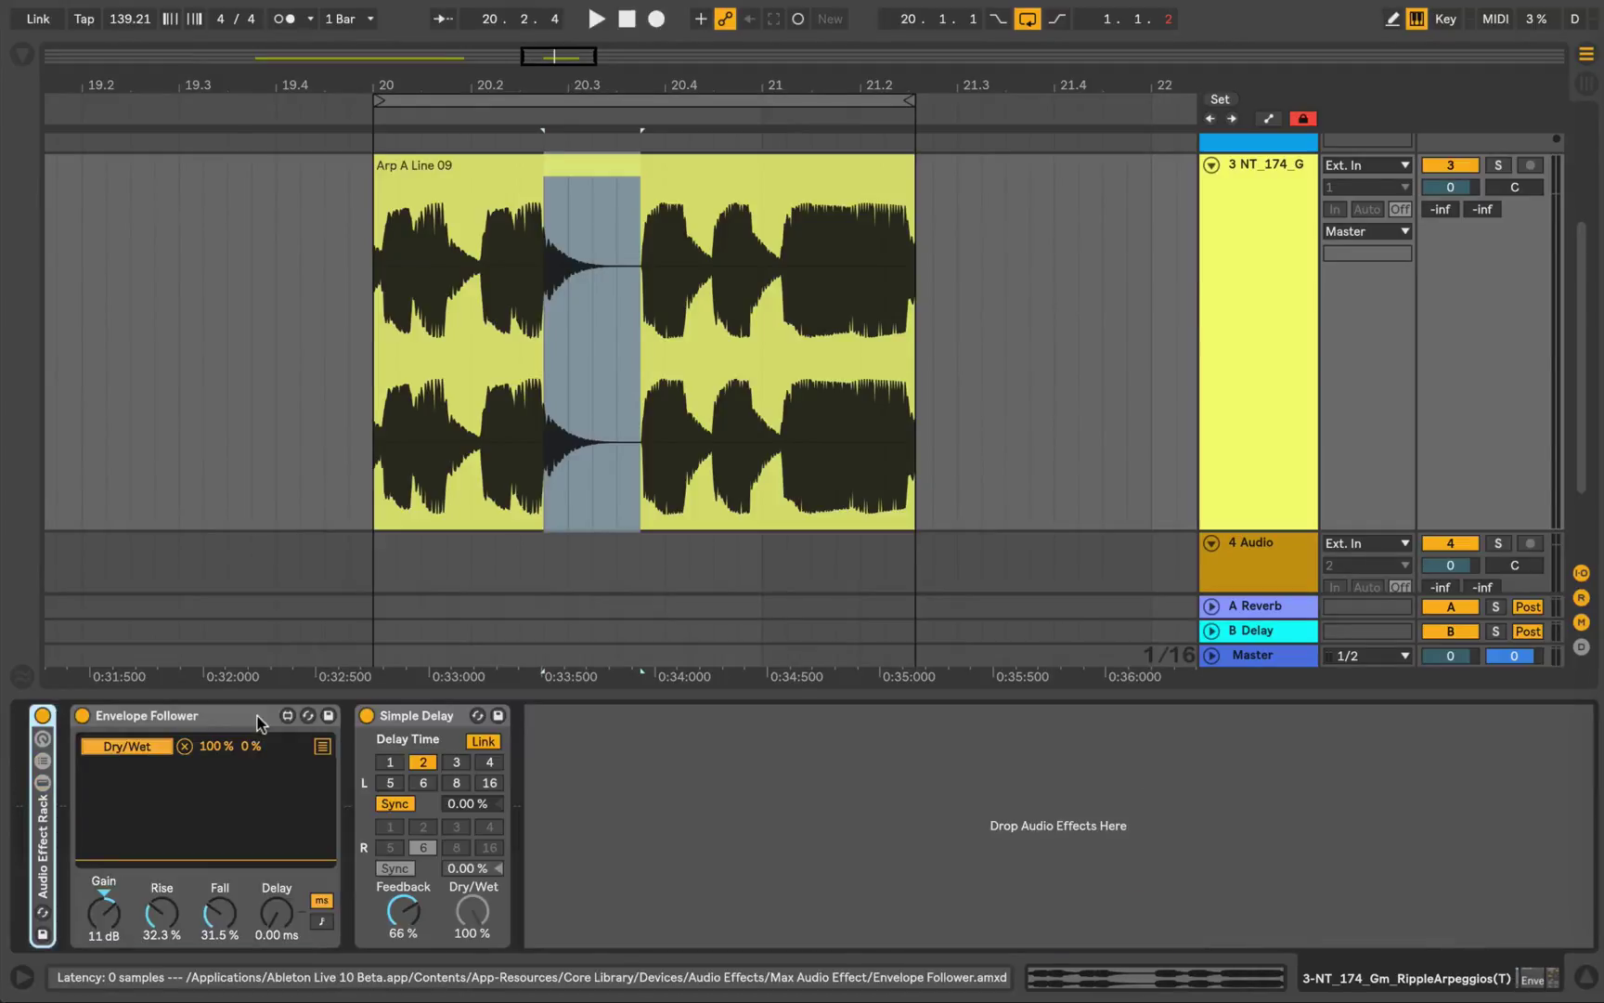